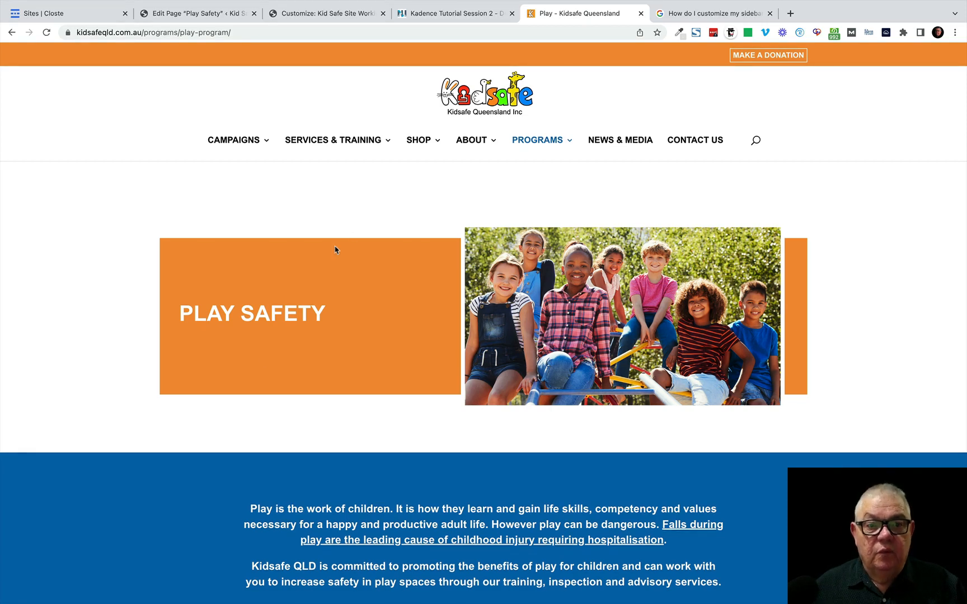
Step: Switch from the live Kidsafe site to the tutorial site's admin area and open the theme customizer
left_click(199, 18)
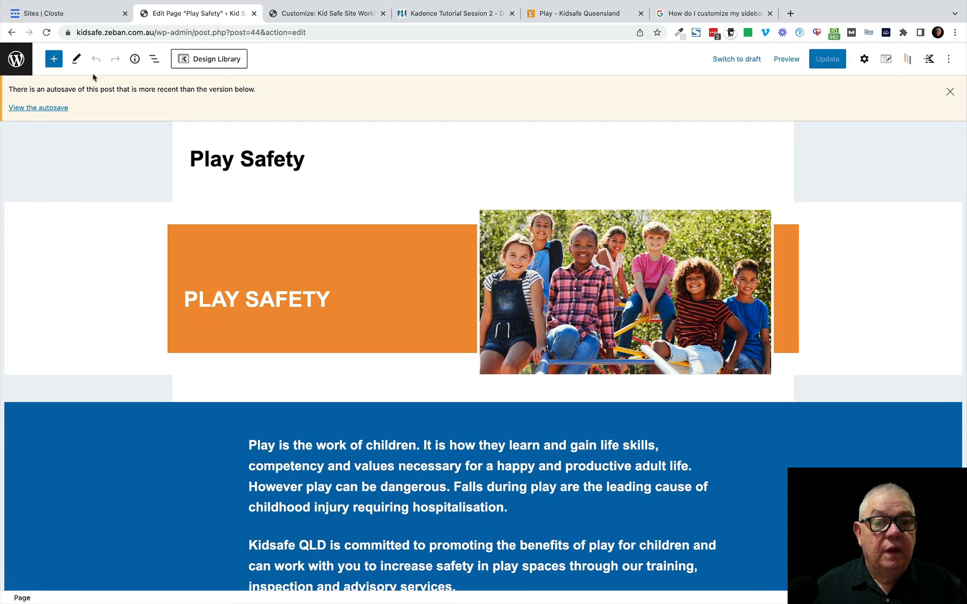
left_click(16, 59)
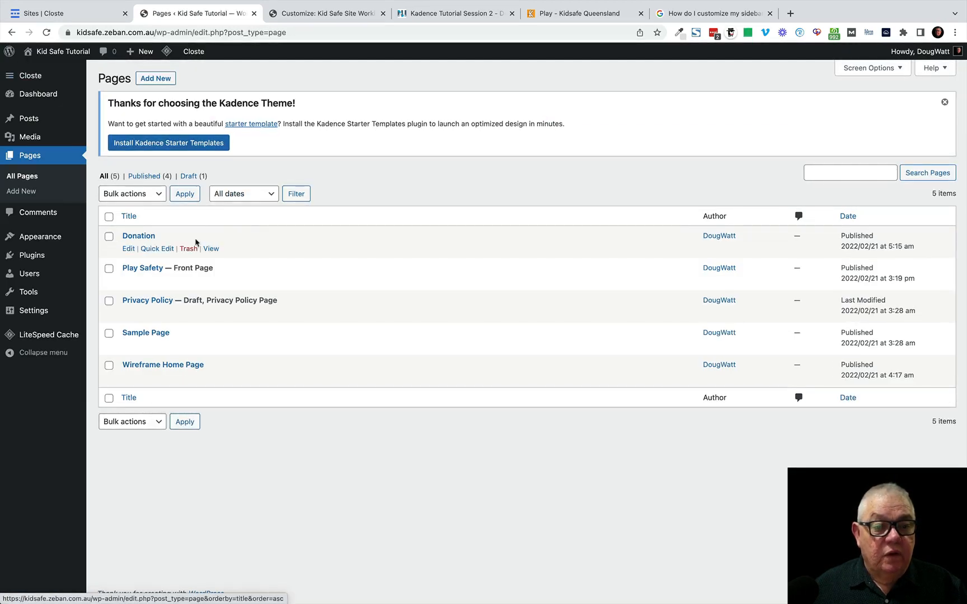
left_click(129, 282)
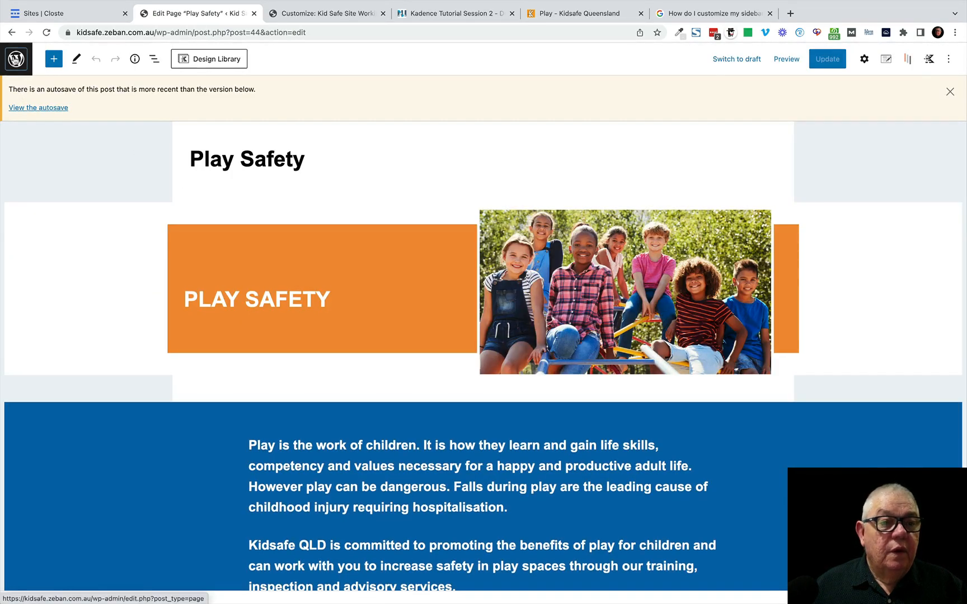
left_click(16, 59)
mouse_move(54, 238)
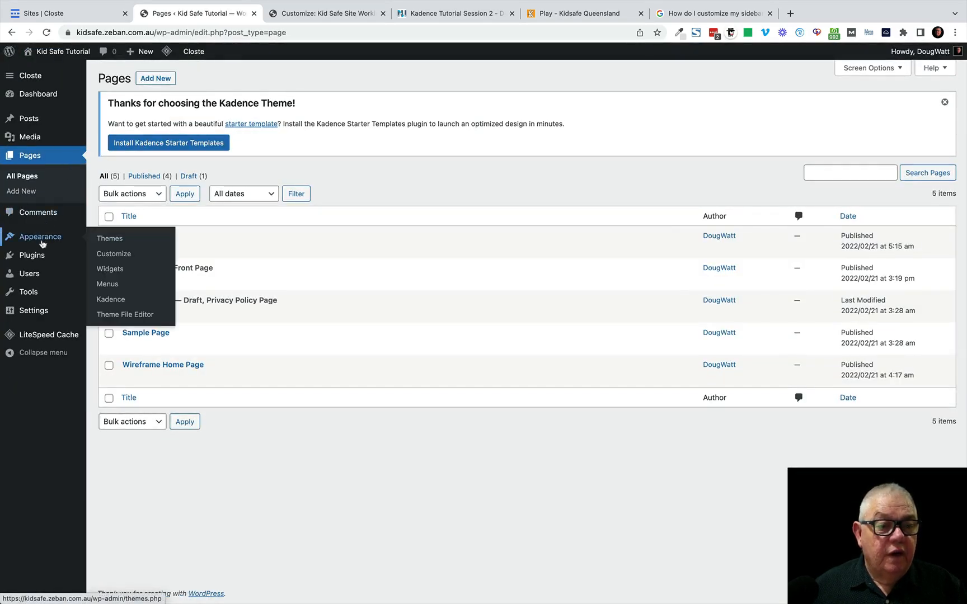
left_click(112, 255)
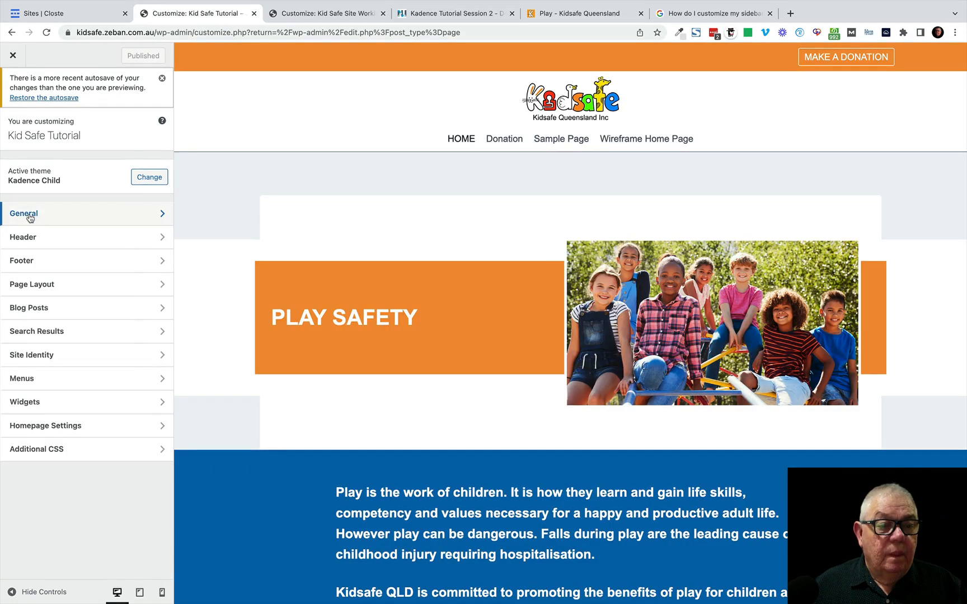
left_click(30, 217)
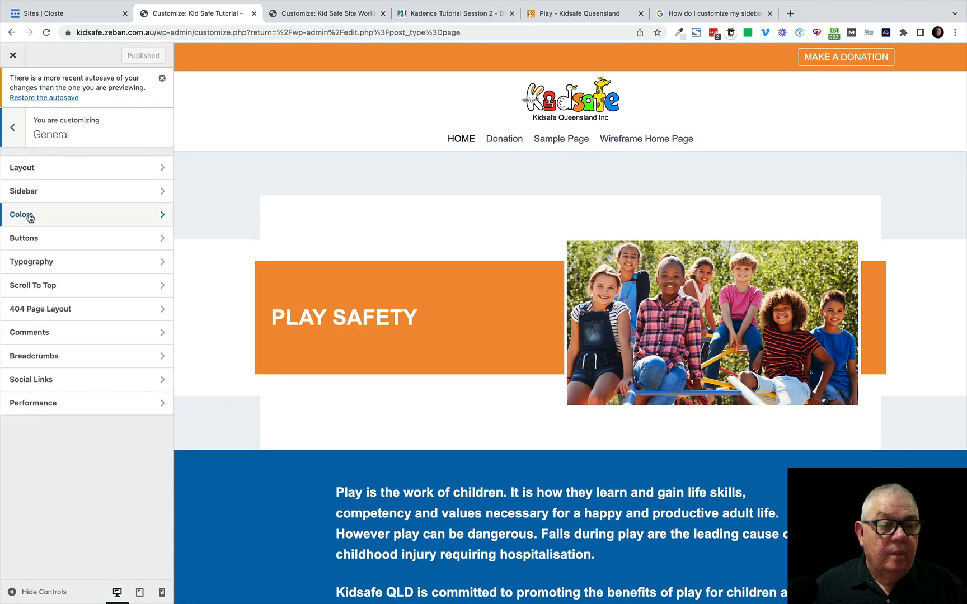
left_click(25, 165)
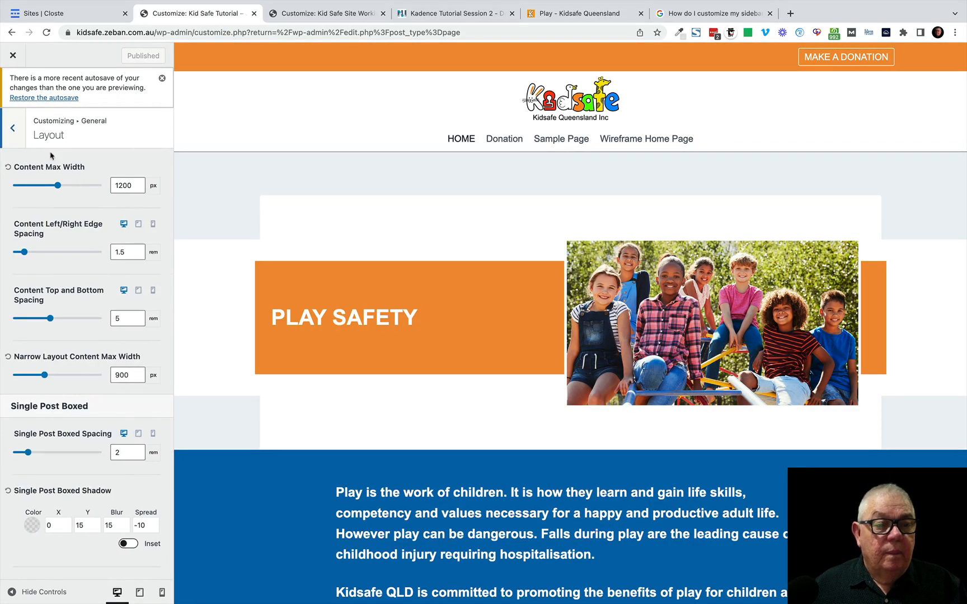
left_click(12, 130)
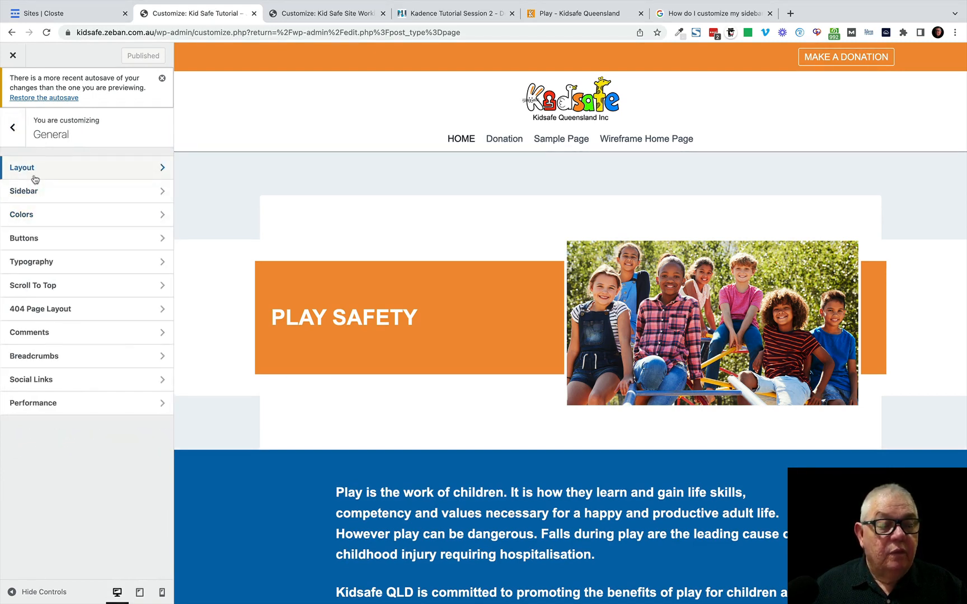
left_click(13, 129)
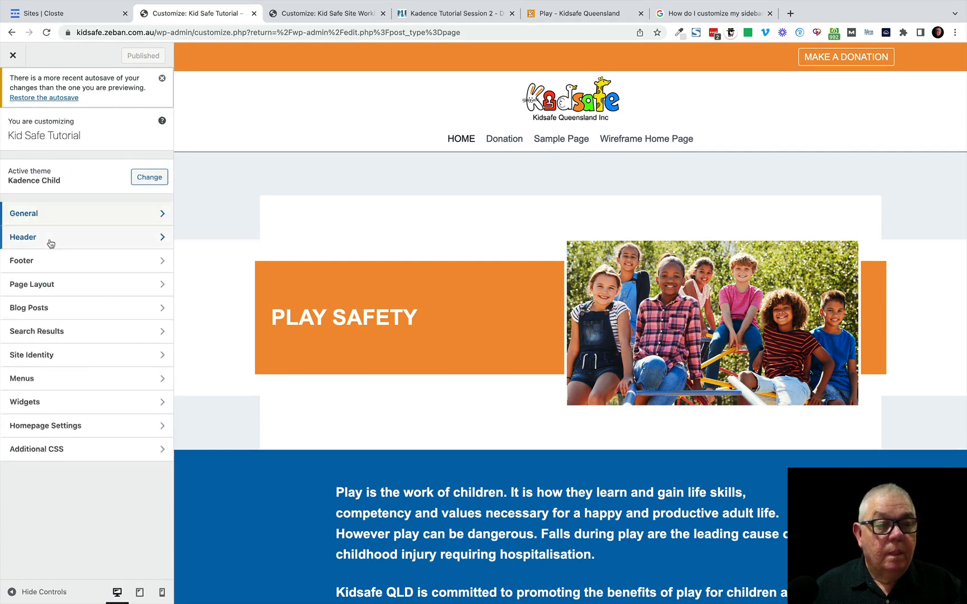
Step: Turn off the page title and choose Normal as the default page layout in the Page Layout settings
left_click(34, 285)
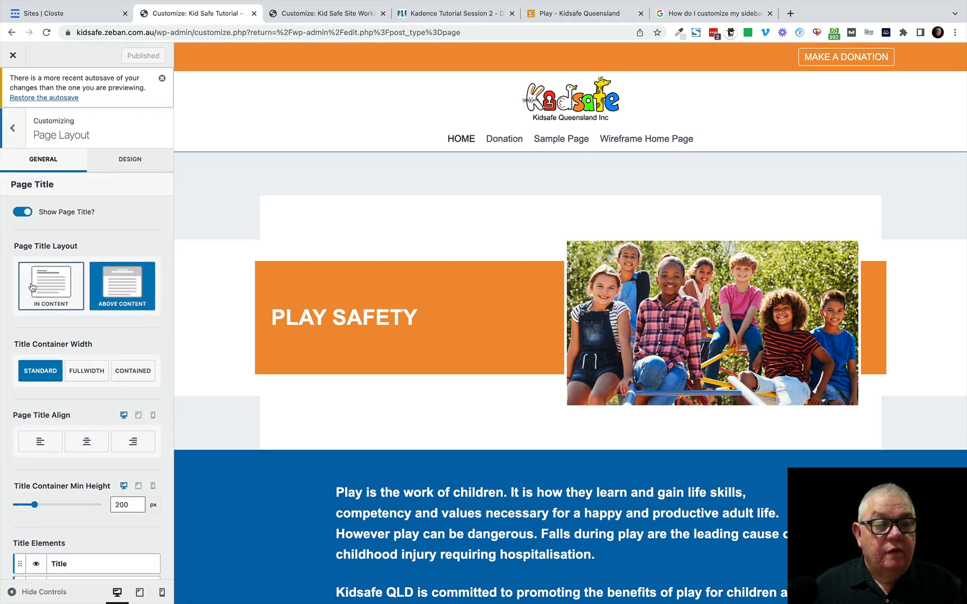
left_click(22, 211)
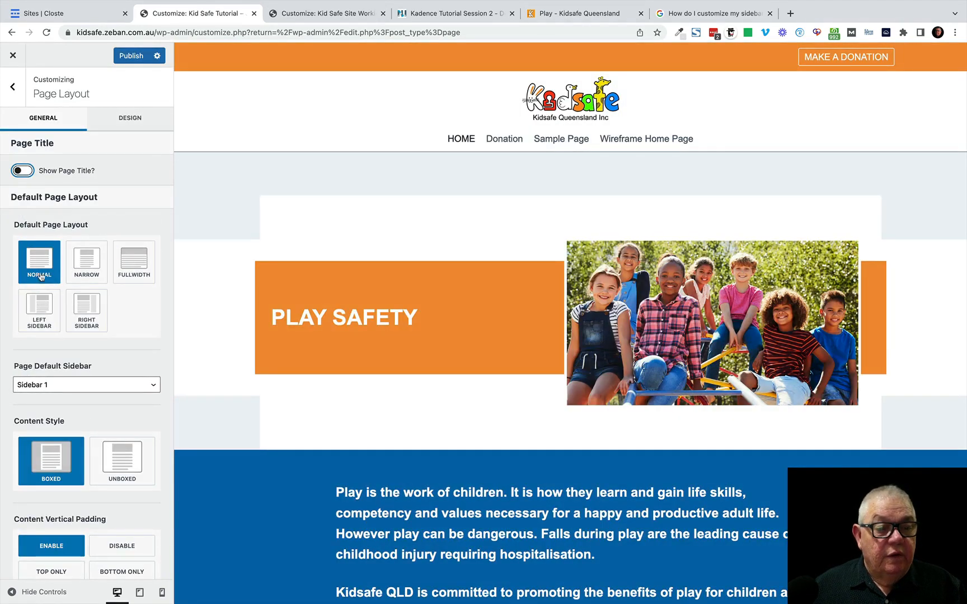
left_click(41, 272)
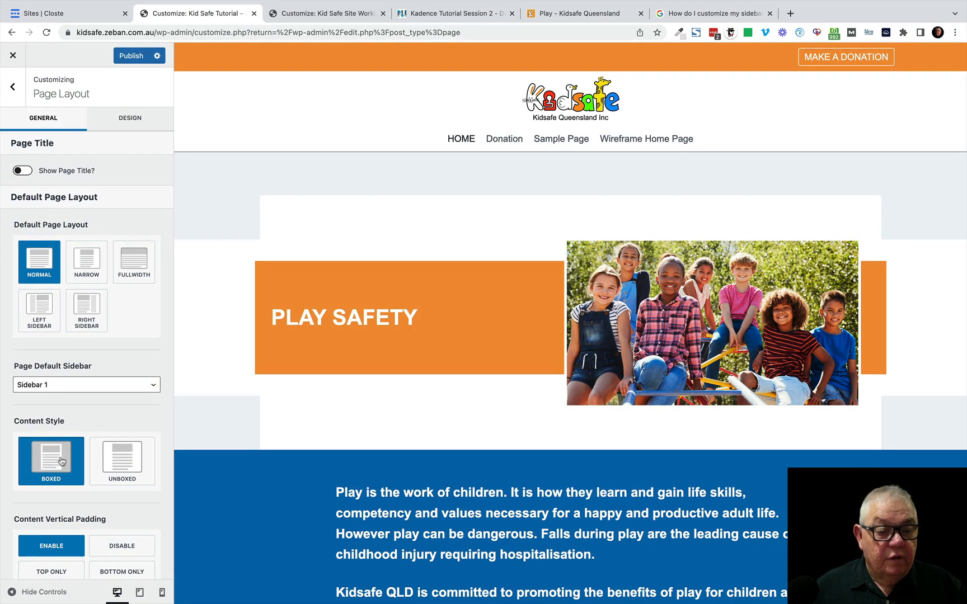
scroll(65, 458, "down", 2)
scroll(64, 459, "down", 2)
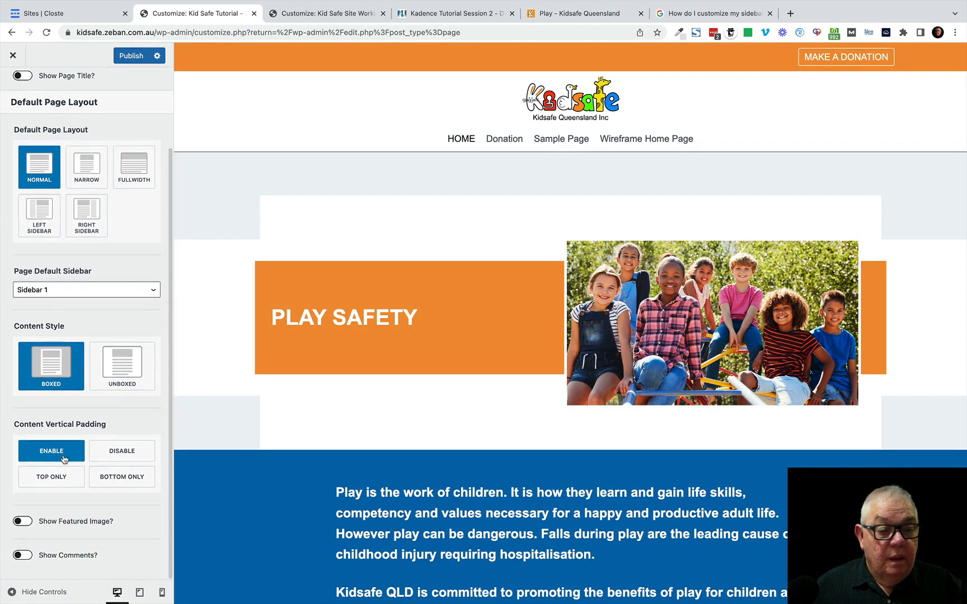
scroll(127, 507, "down", 2)
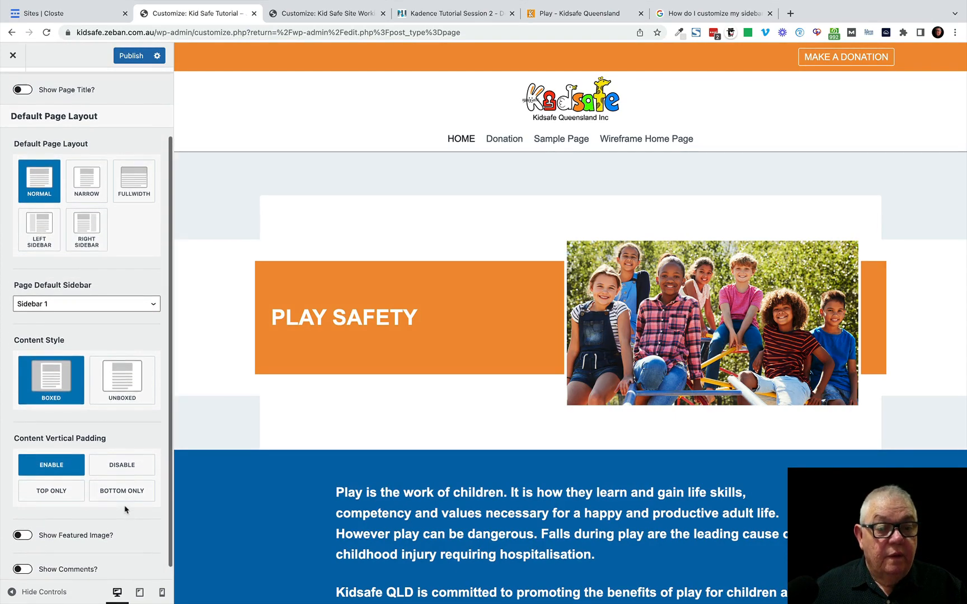
scroll(125, 510, "up", 4)
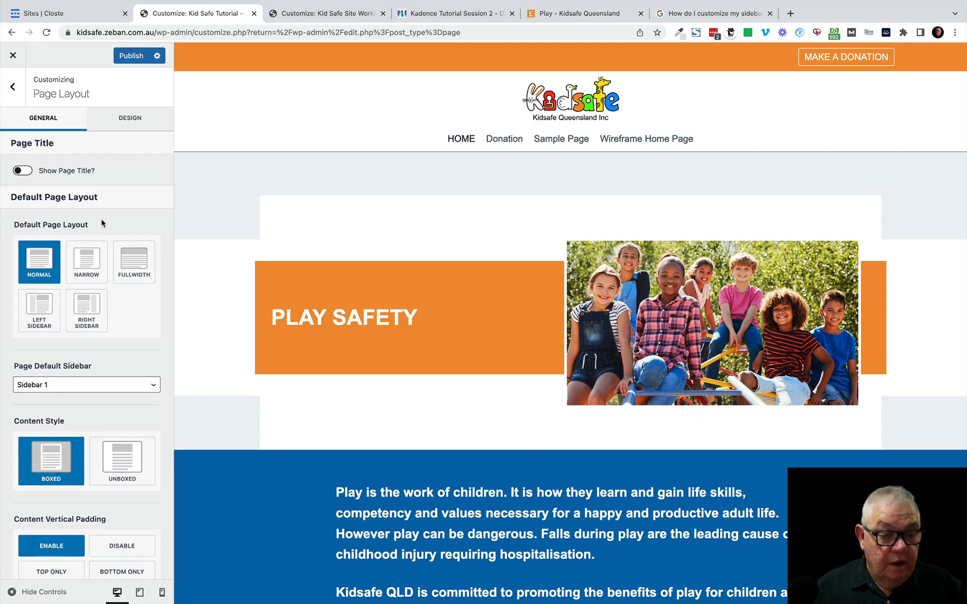
scroll(106, 202, "down", 3)
scroll(115, 146, "up", 3)
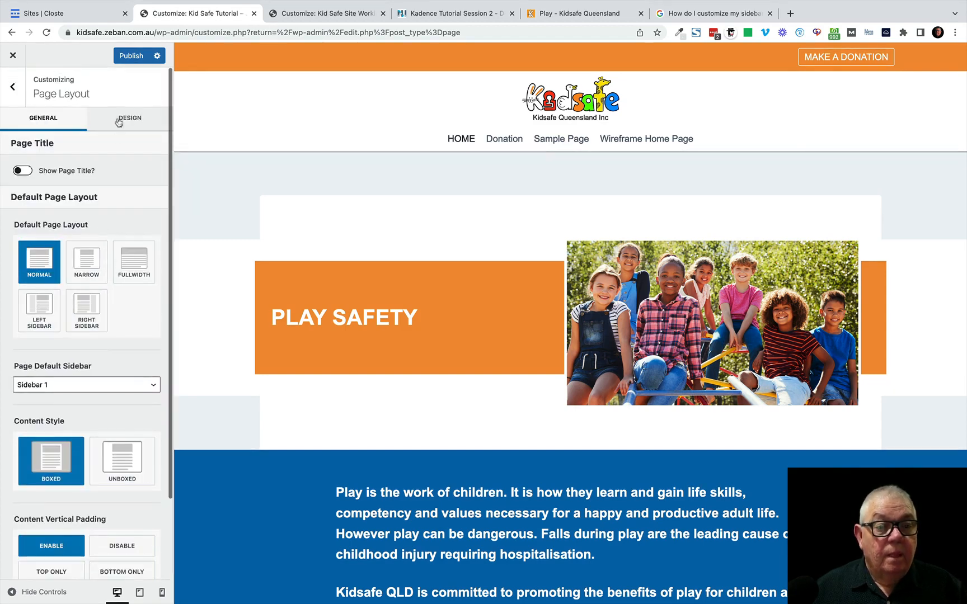
Step: Set the default page site background to the light grey EDF2F7 palette colour and publish the customizer changes
left_click(120, 121)
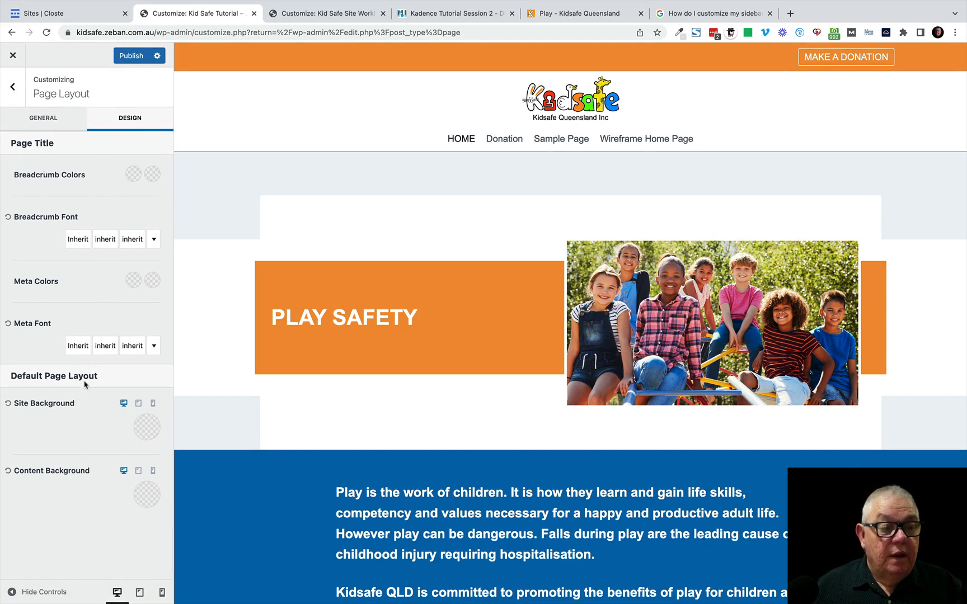
left_click(150, 431)
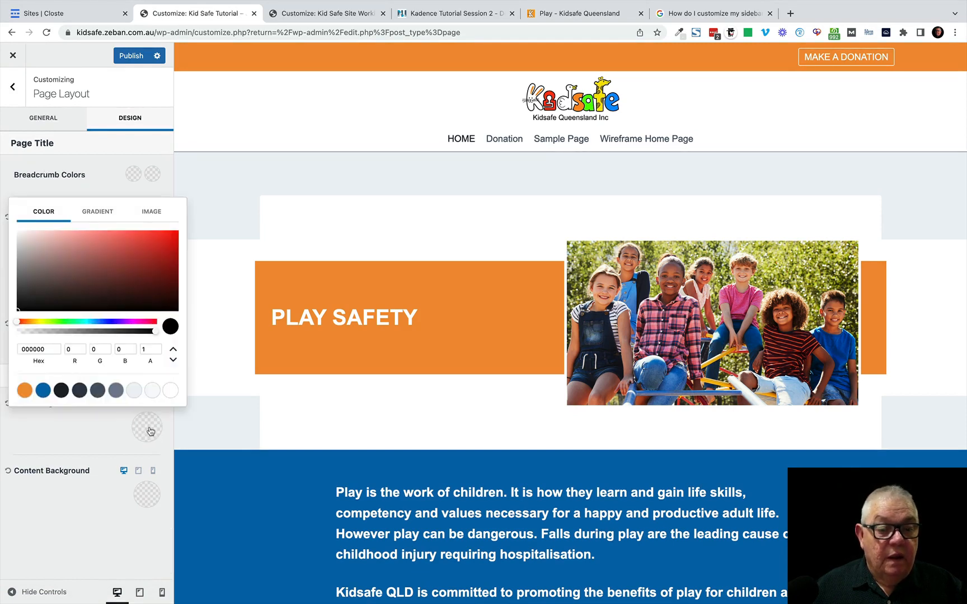
left_click(134, 391)
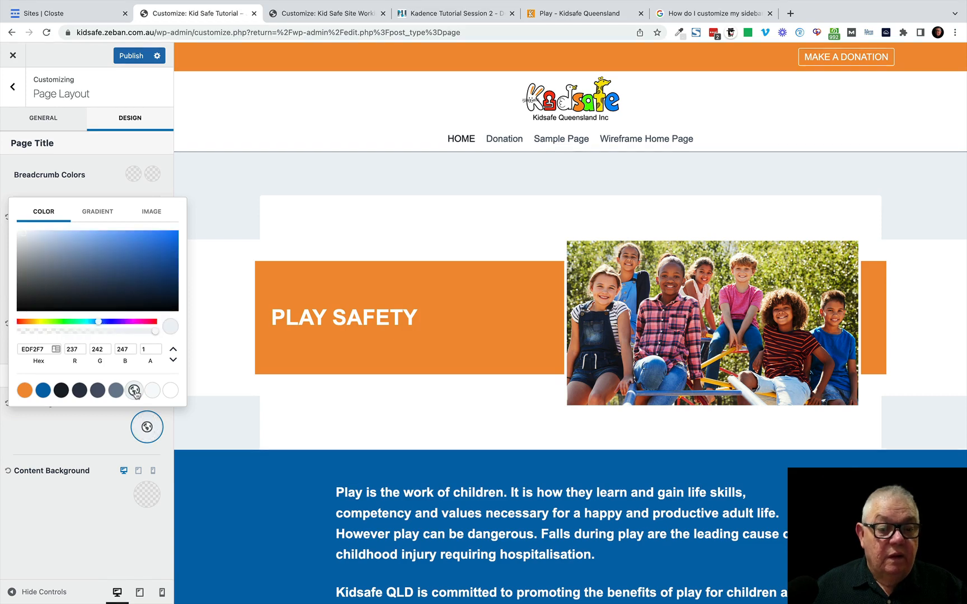
left_click(83, 431)
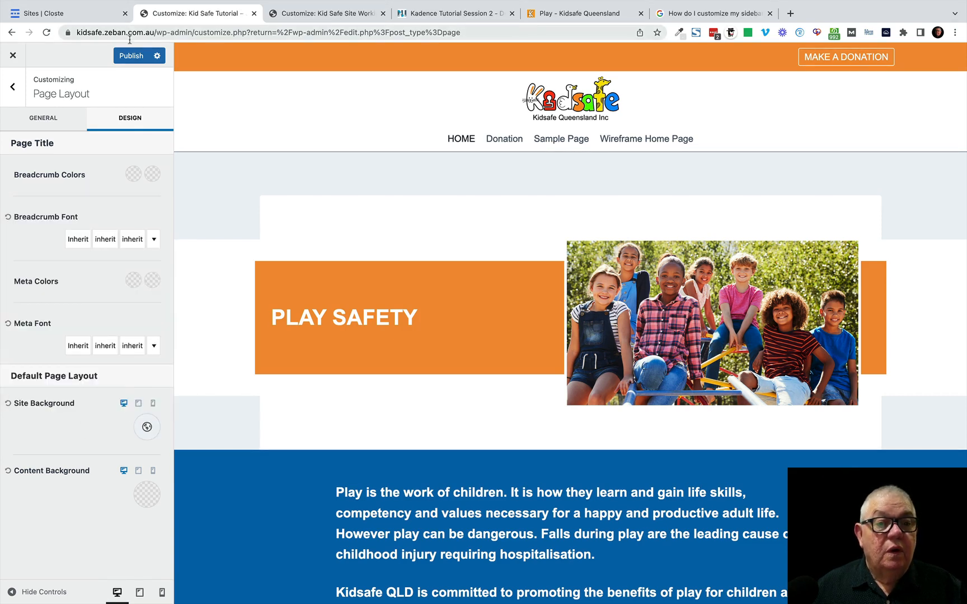
left_click(129, 57)
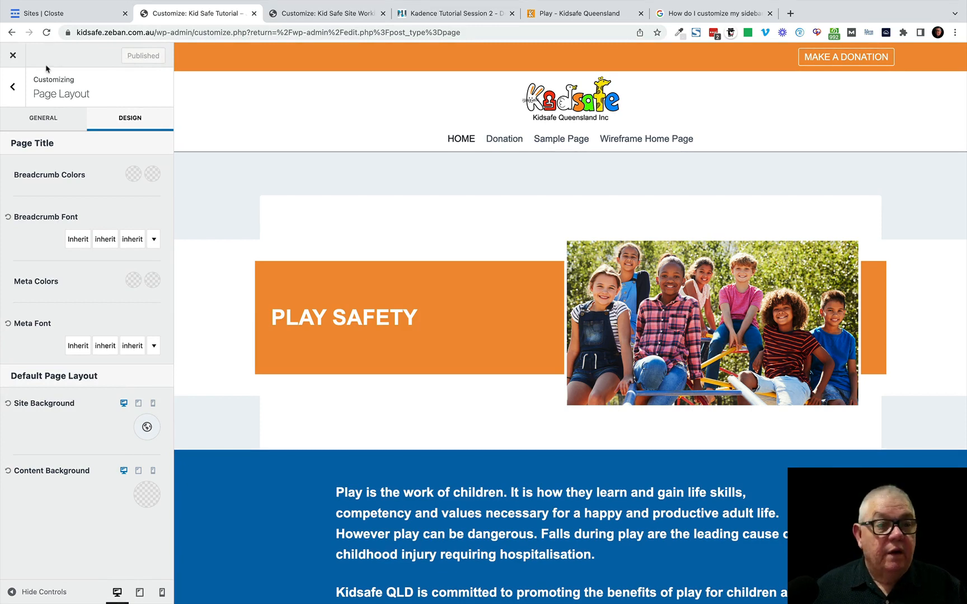
left_click(13, 88)
left_click(13, 56)
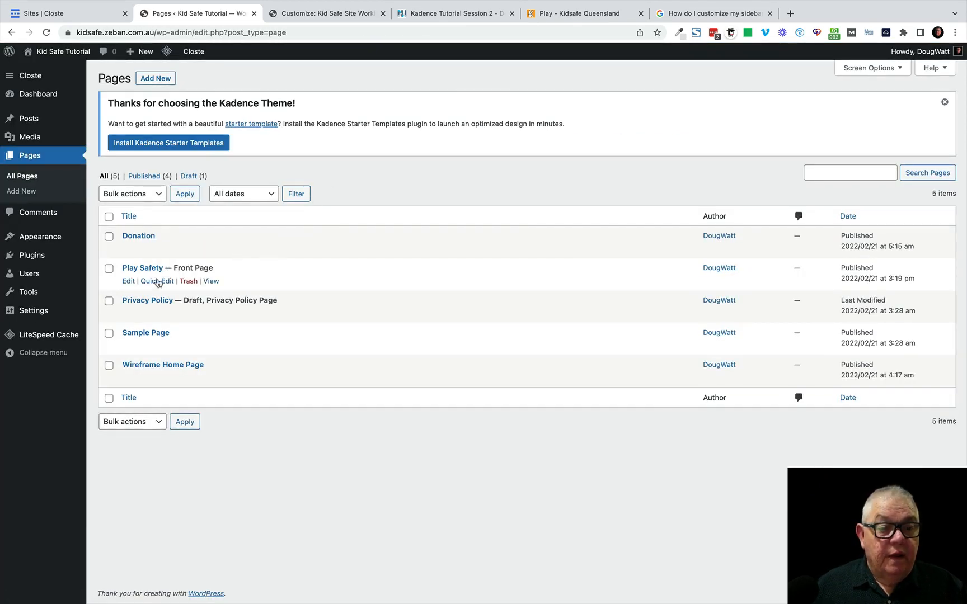
Step: Open the Play Safety page for editing, set its content style to Boxed and update the page
left_click(128, 282)
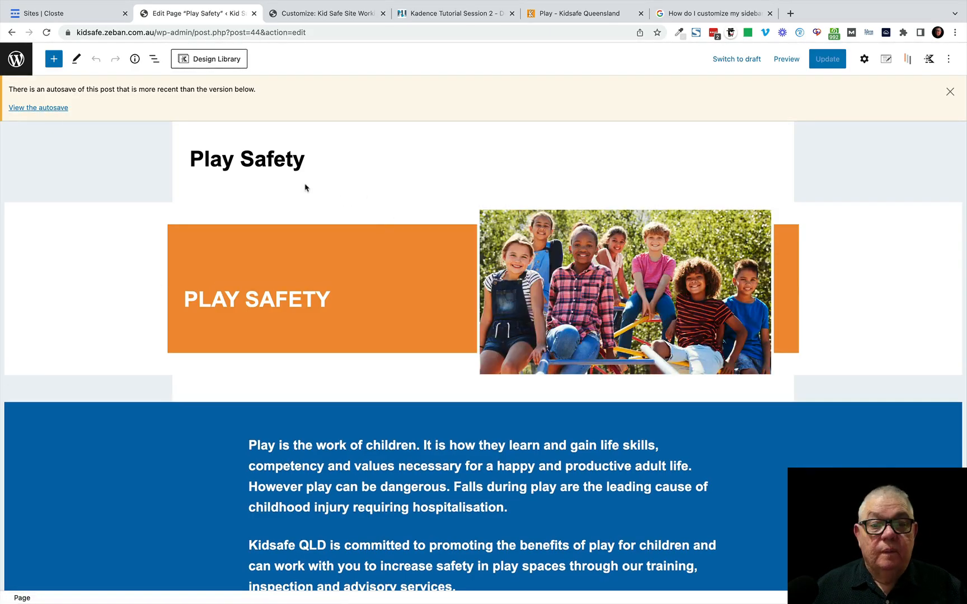
left_click(886, 59)
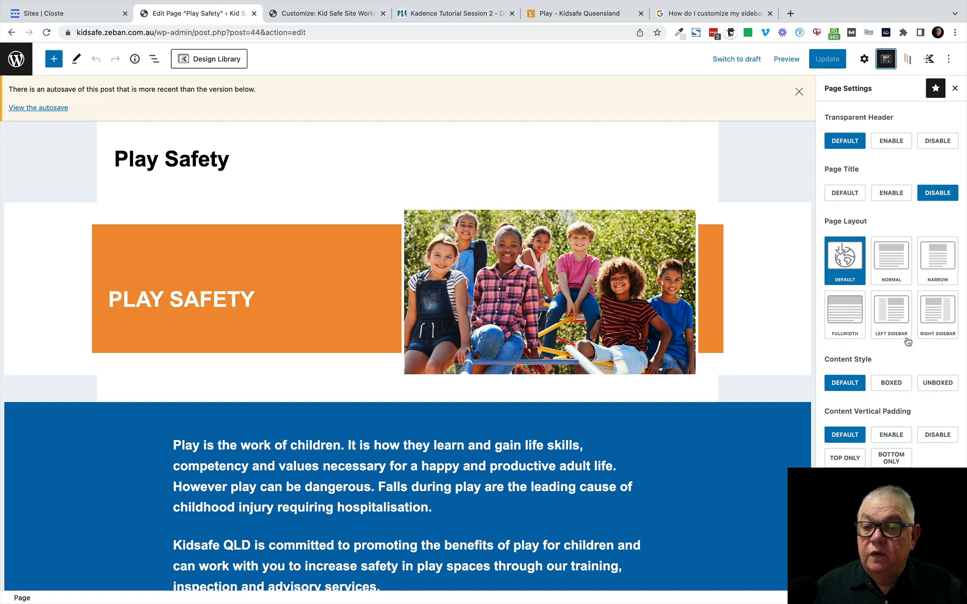
left_click(892, 385)
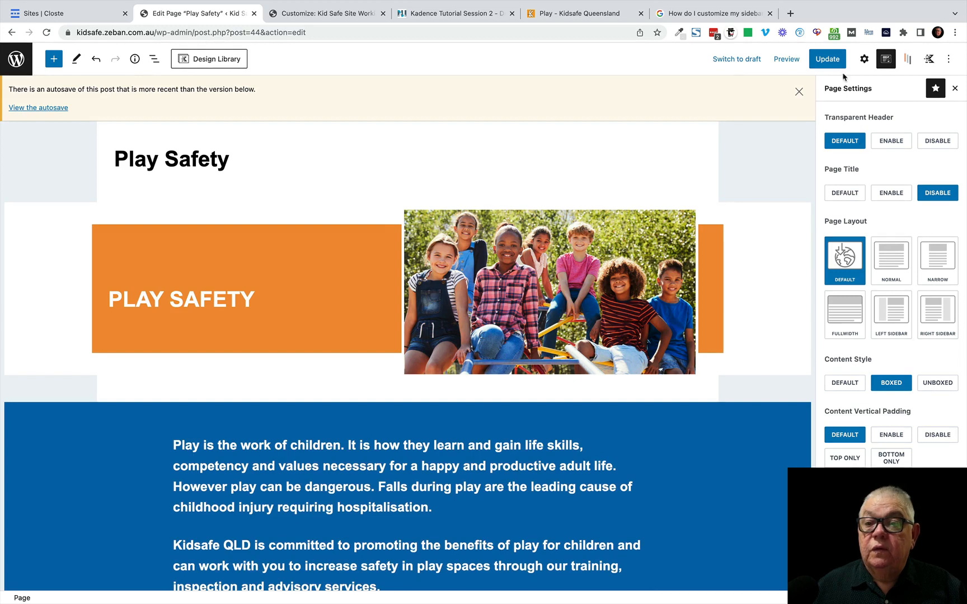
left_click(827, 62)
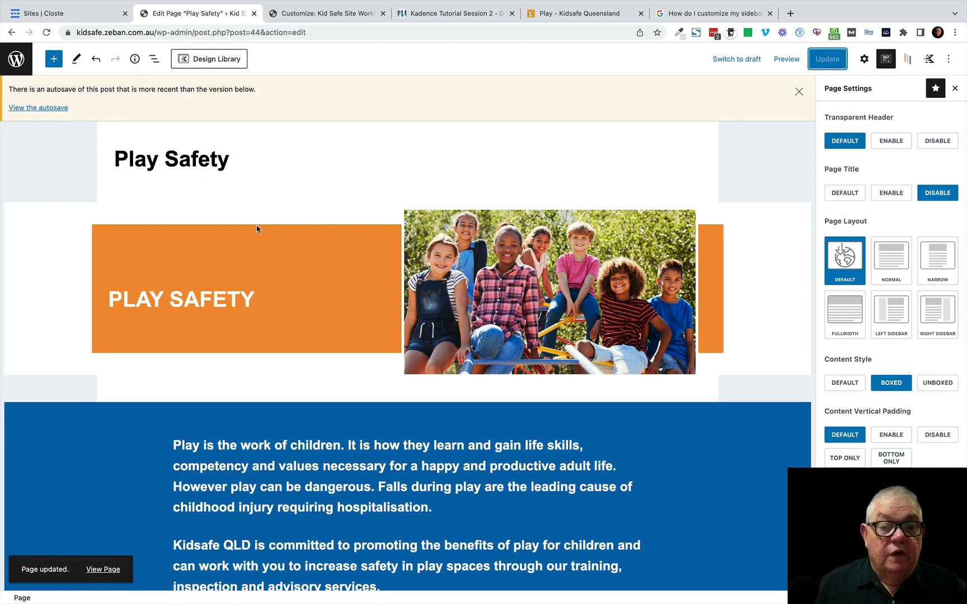
Step: Remove the orange Play Safety banner row and the blue introduction text row from the page
left_click(908, 60)
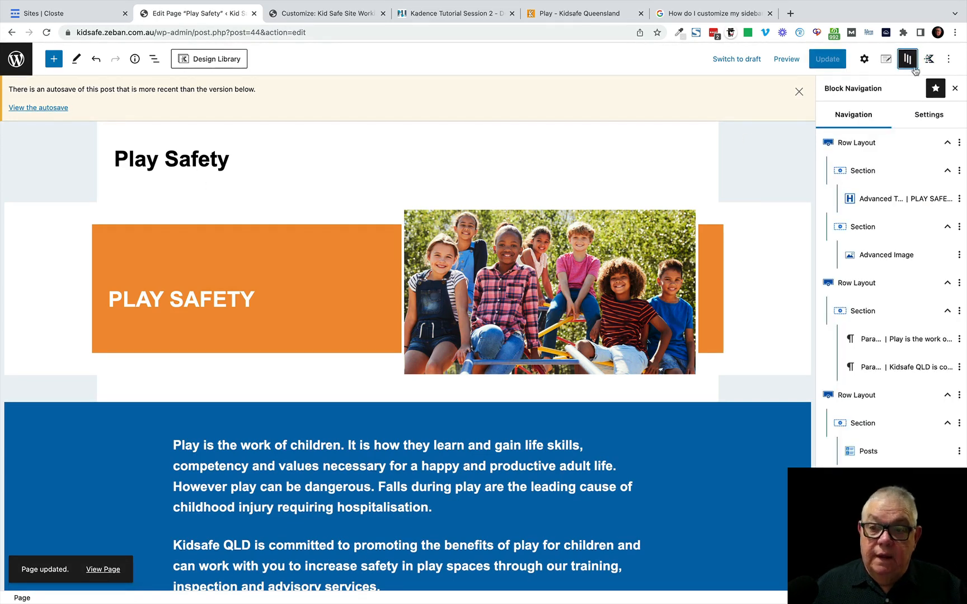
left_click(860, 144)
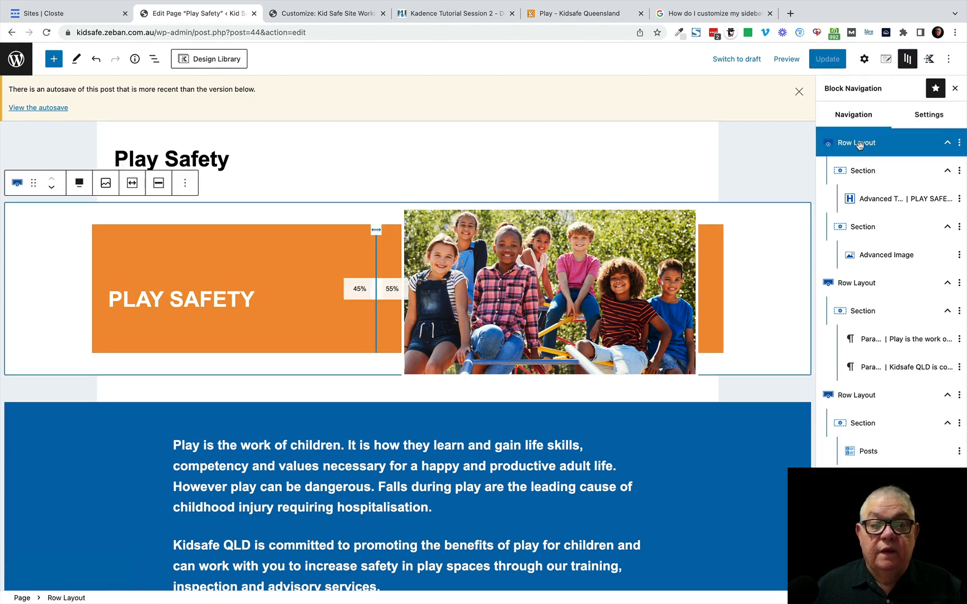
left_click(889, 200)
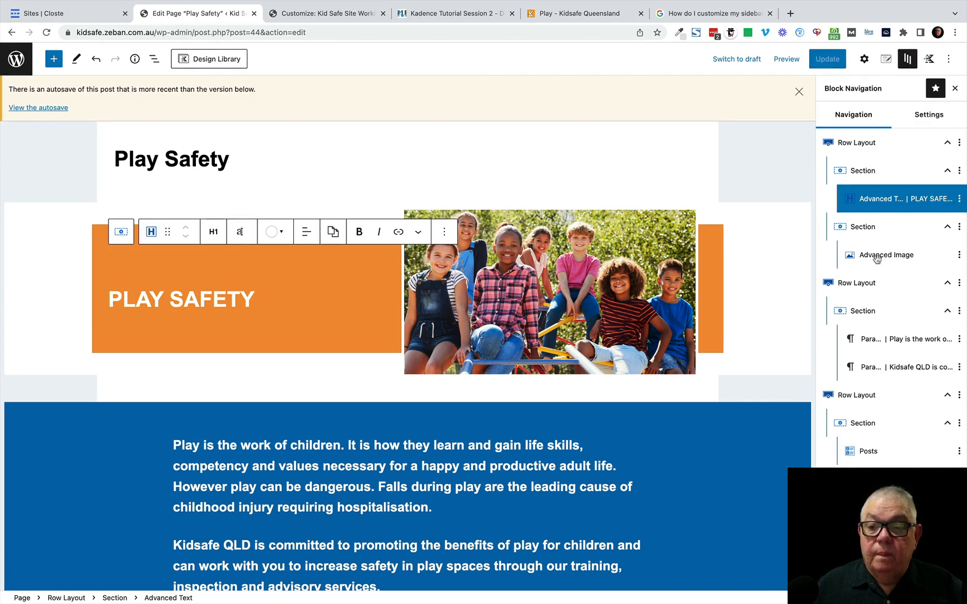
left_click(959, 144)
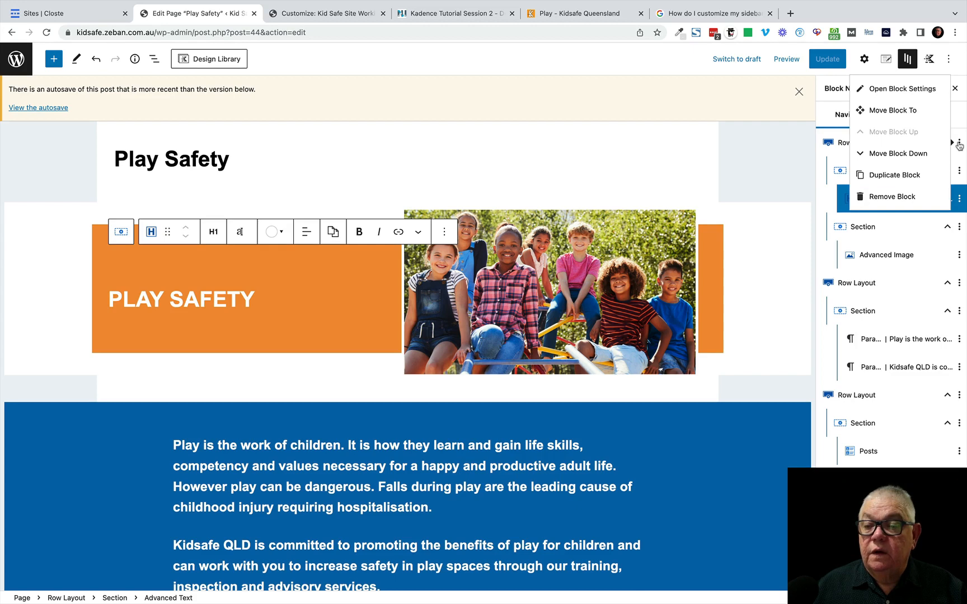
left_click(909, 199)
left_click(714, 243)
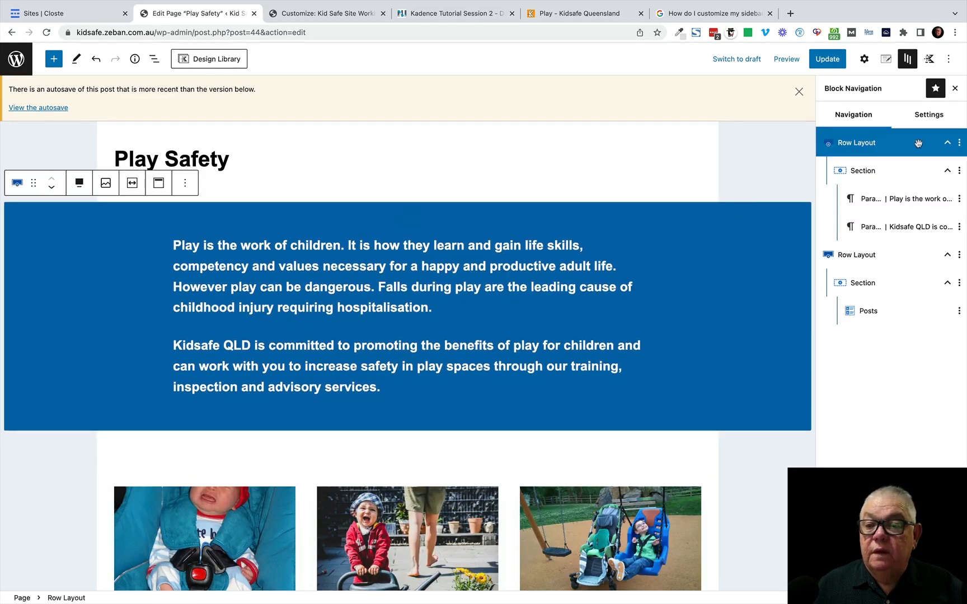
left_click(958, 144)
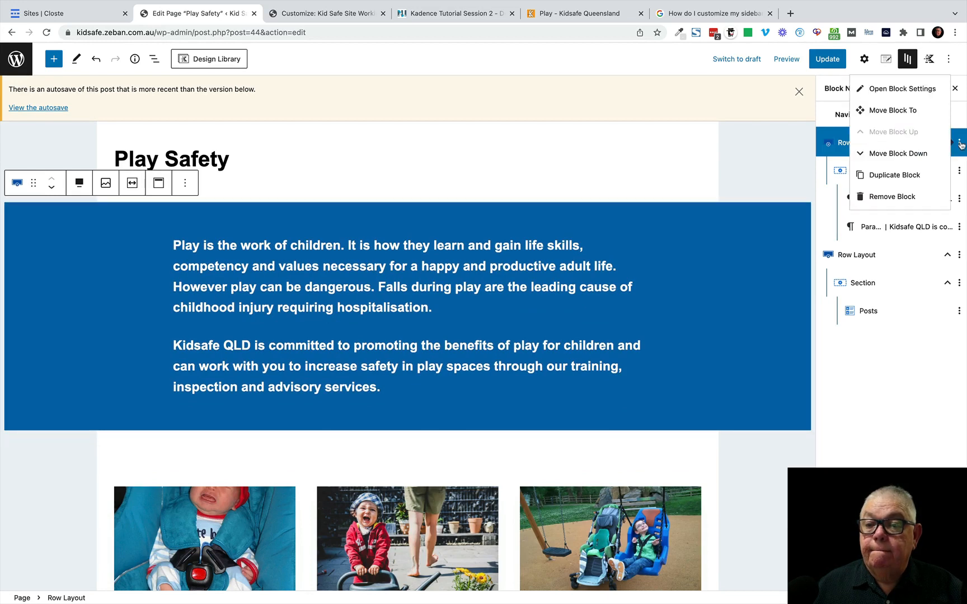
left_click(906, 198)
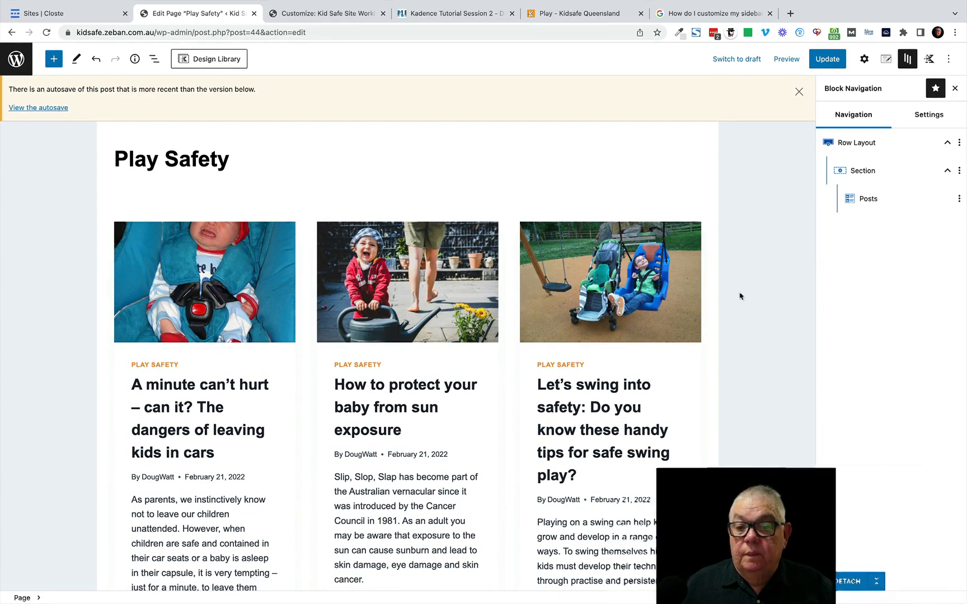
Step: Add a Row Layout block with two equal columns and move it above the posts row
scroll(516, 448, "down", 13)
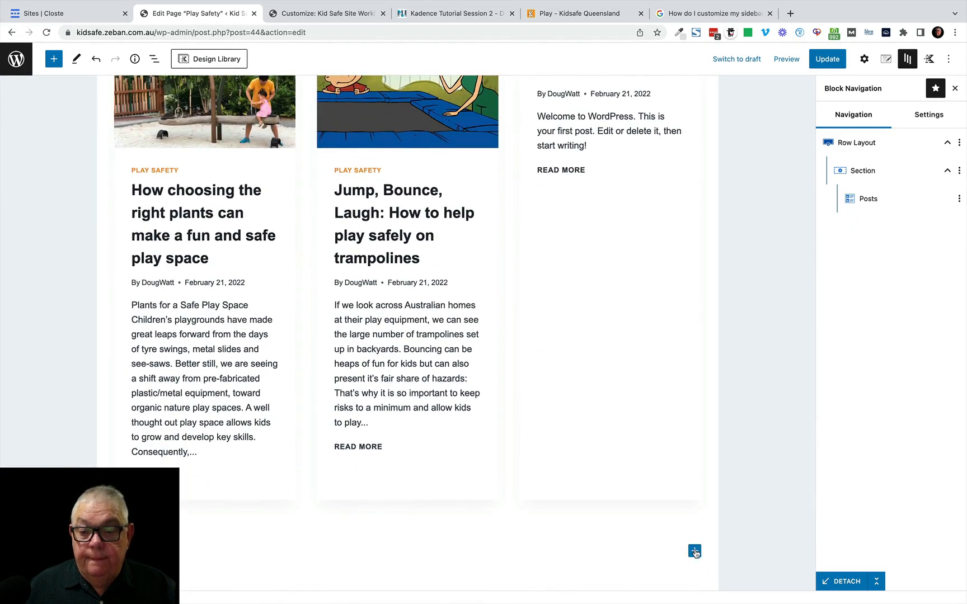
left_click(695, 550)
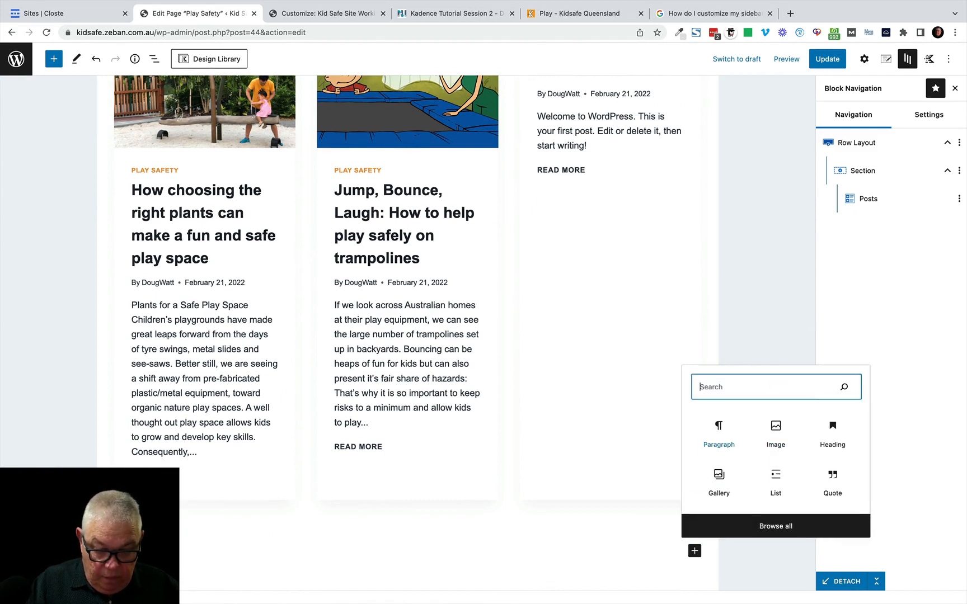
type("row")
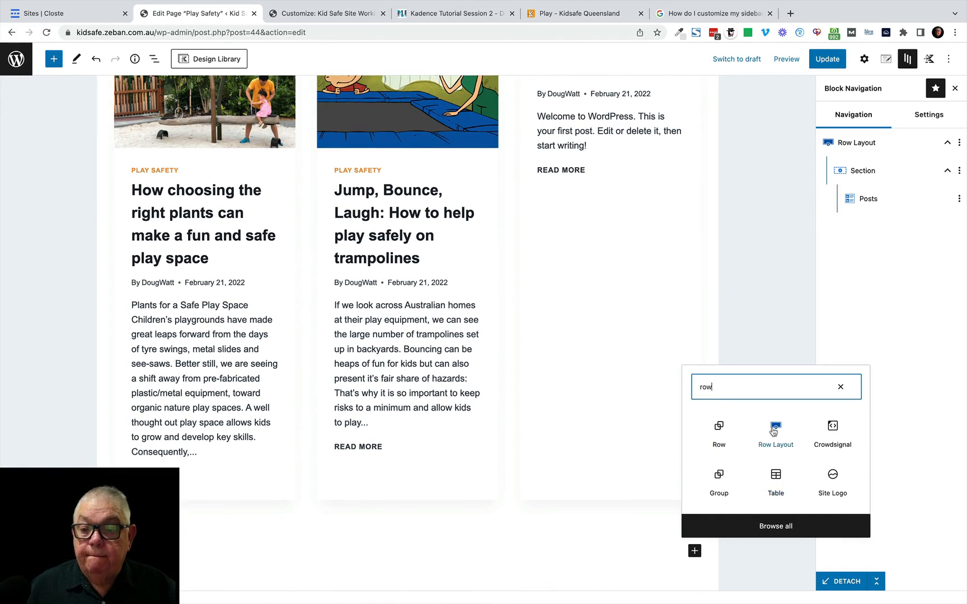
left_click(774, 430)
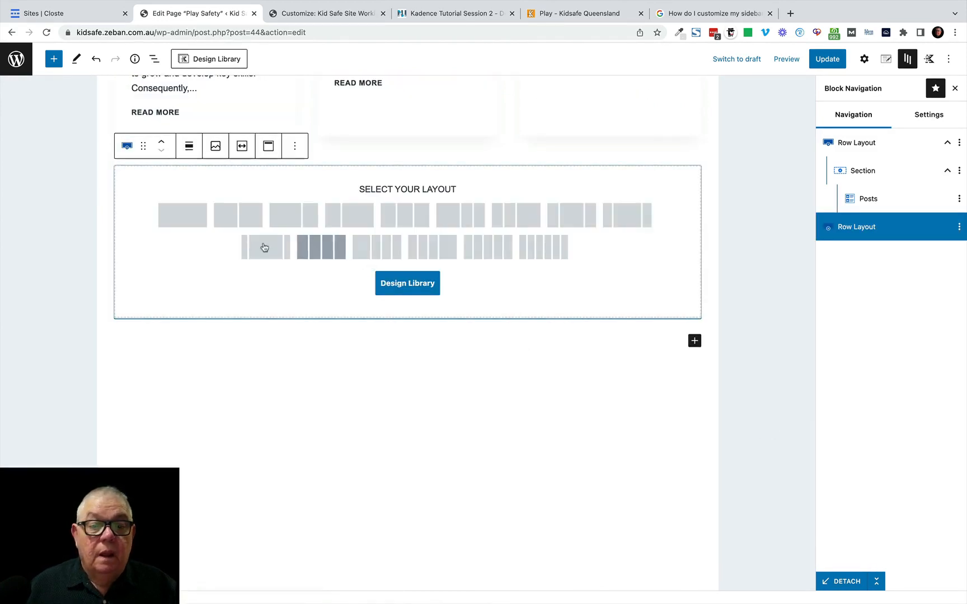
left_click(241, 221)
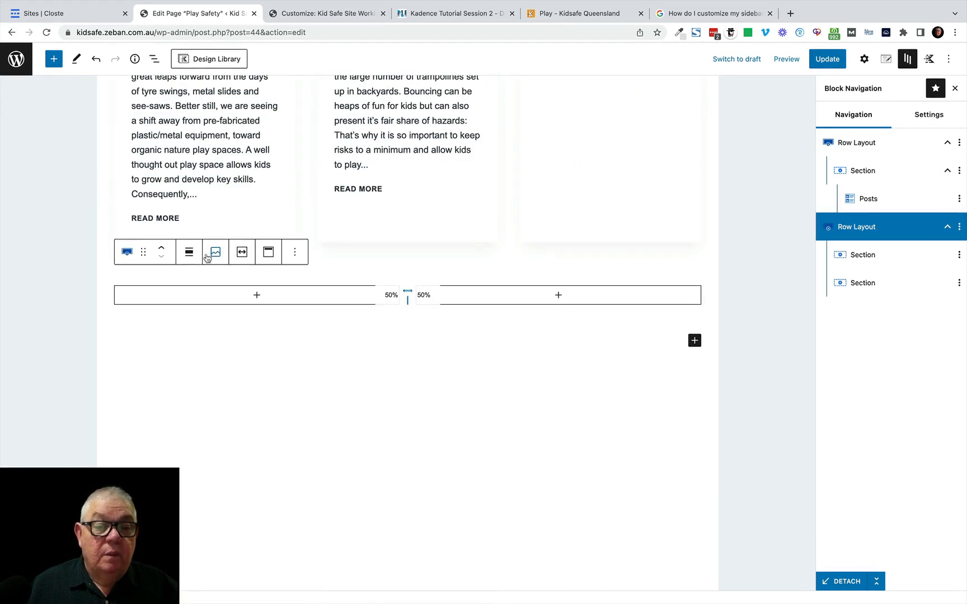
left_click(162, 250)
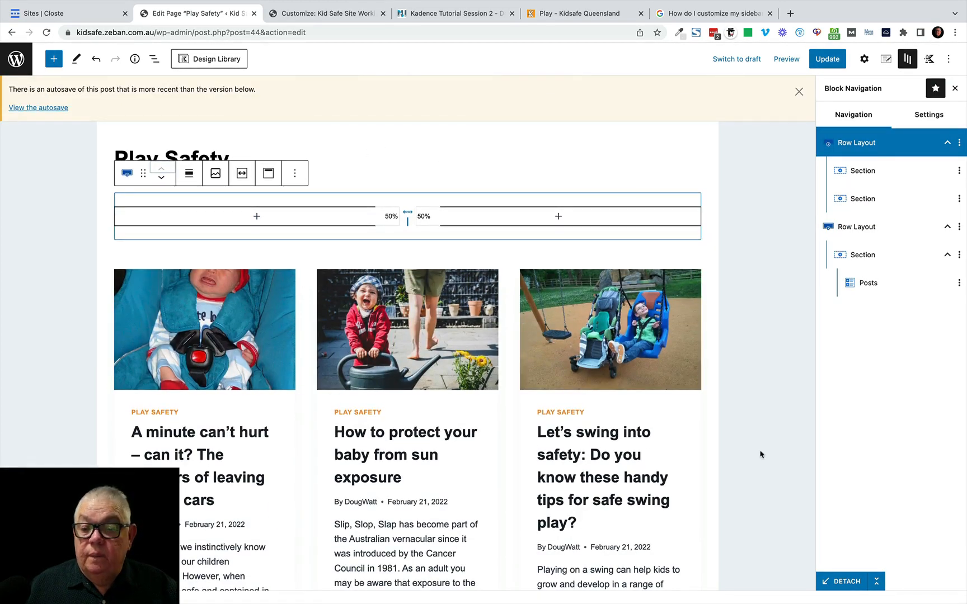
Step: Add a single-column Row Layout between the two-column row and the posts row, and update the page
scroll(706, 468, "down", 4)
scroll(706, 471, "up", 4)
scroll(705, 471, "up", 1)
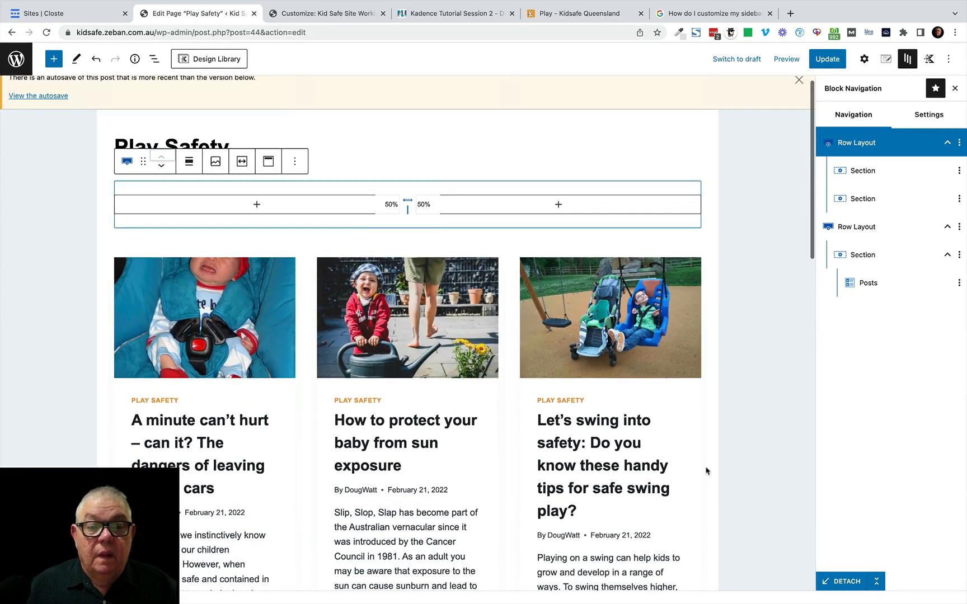
scroll(679, 492, "down", 15)
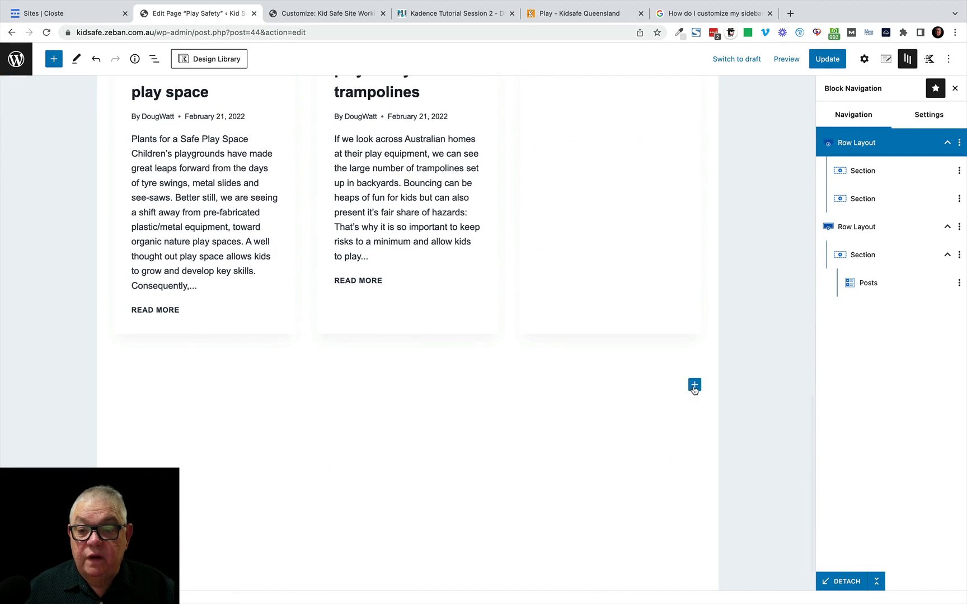
left_click(694, 386)
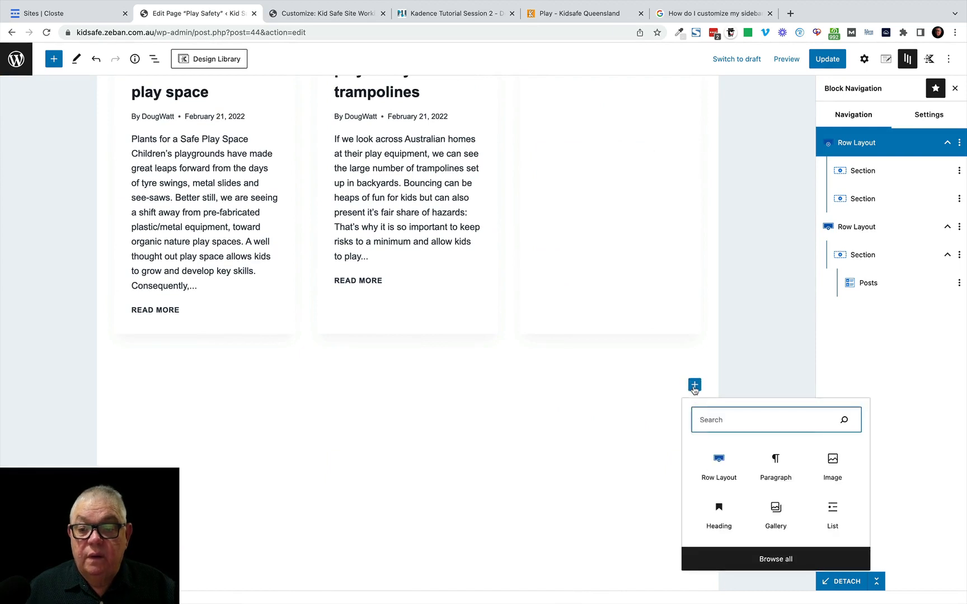
left_click(718, 463)
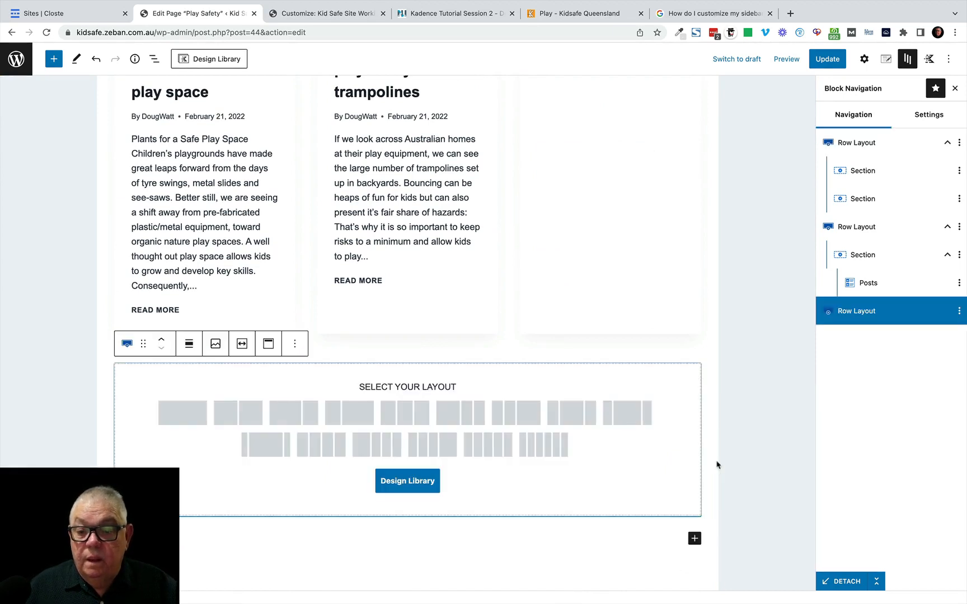
left_click(190, 414)
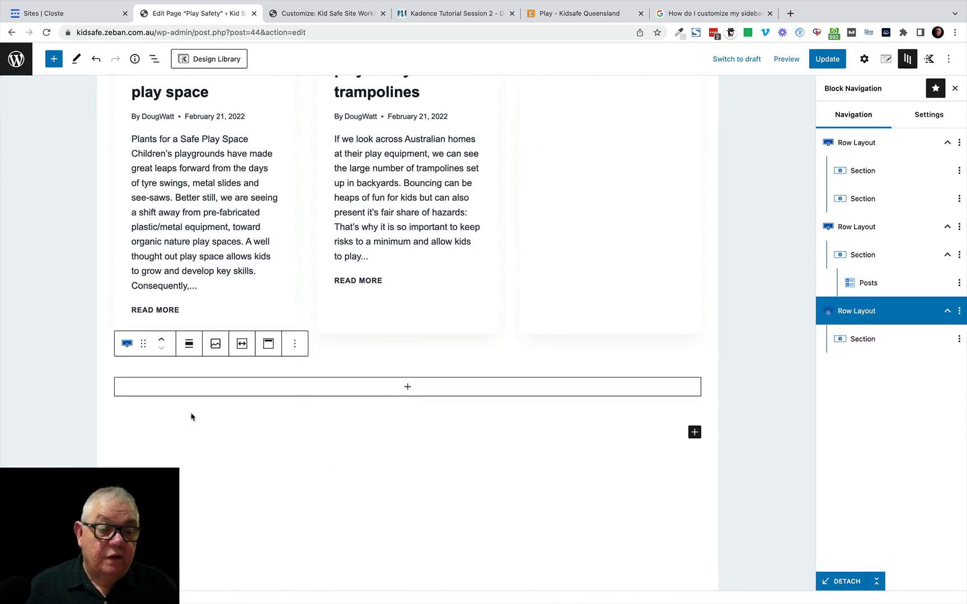
left_click(160, 344)
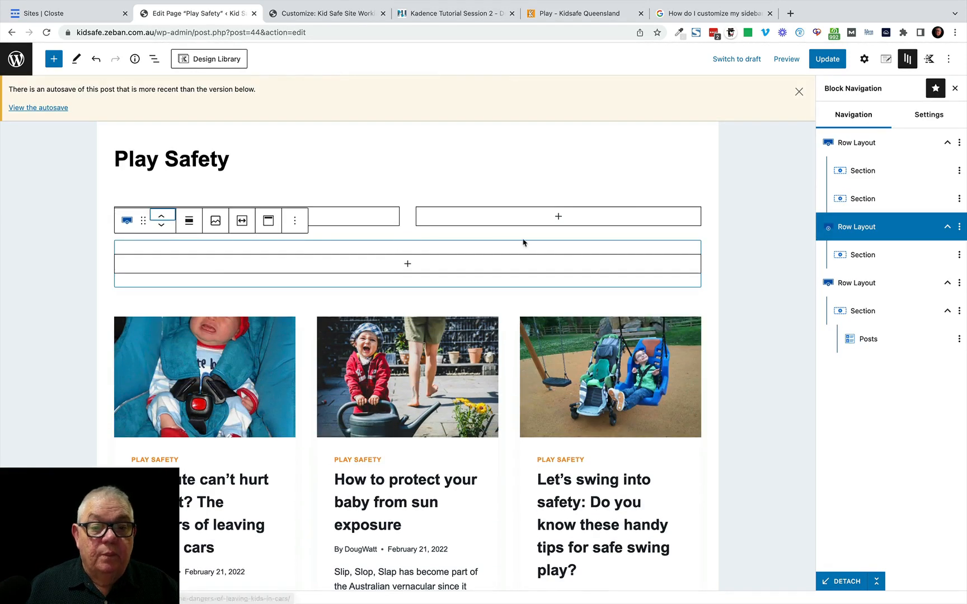
left_click(680, 148)
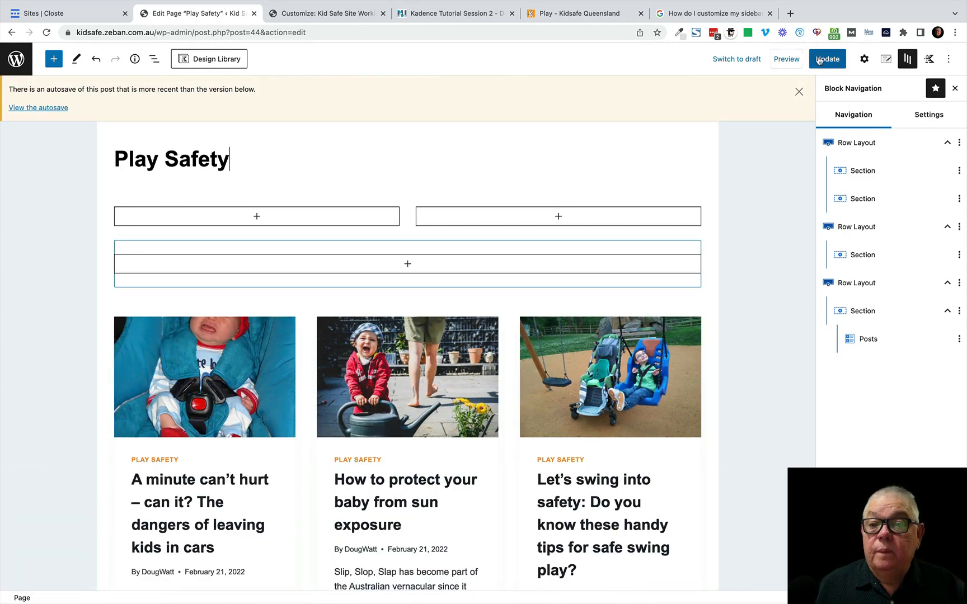
left_click(828, 61)
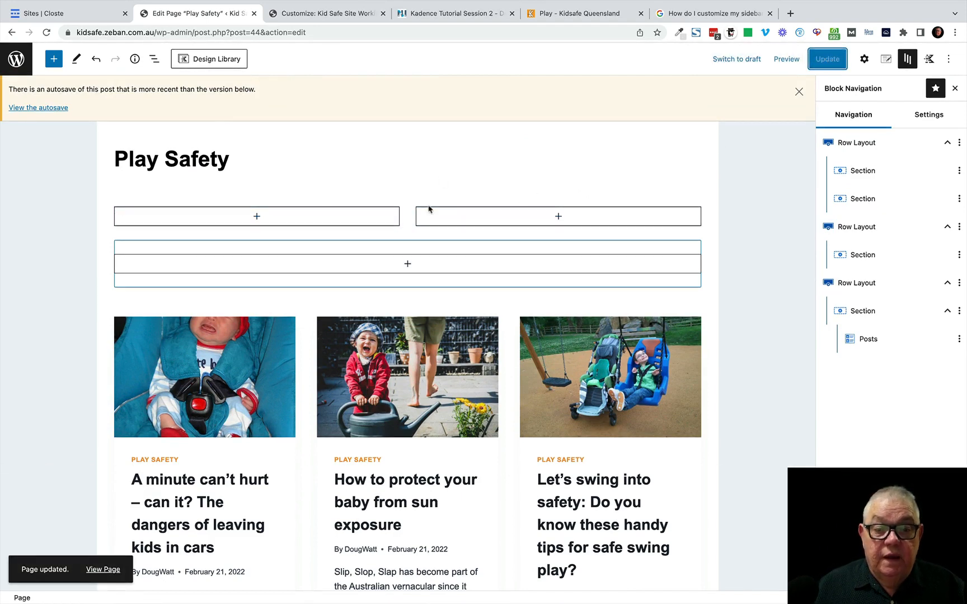
Step: In the two-column row's structure settings, set the custom content max width to 1200 px and update the page
left_click(410, 217)
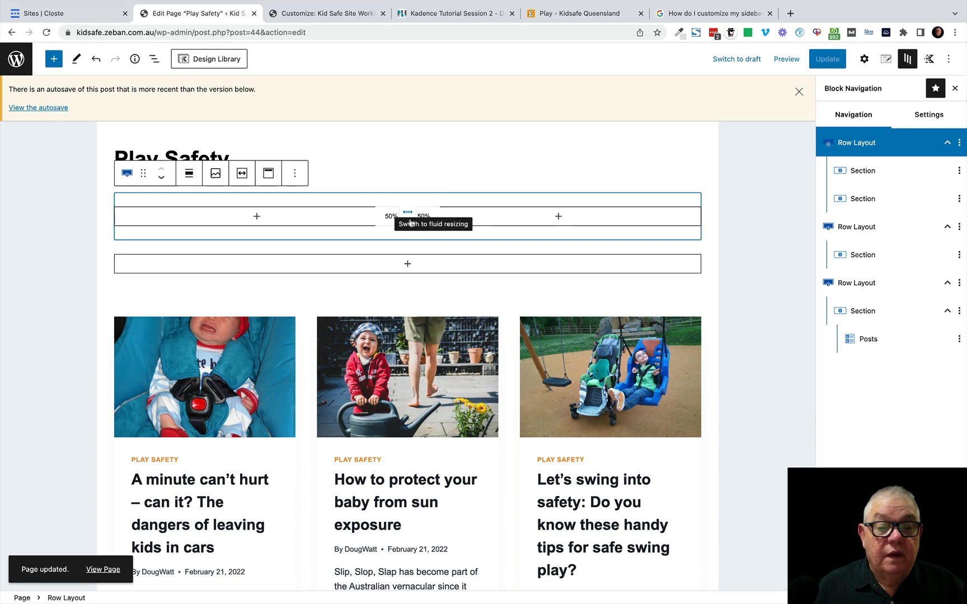
left_click(391, 280)
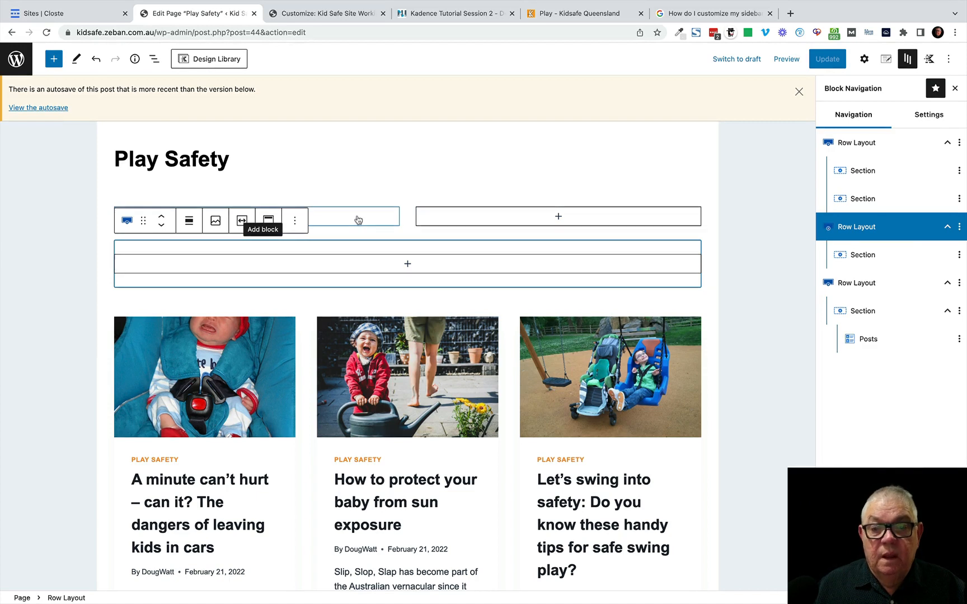
left_click(856, 143)
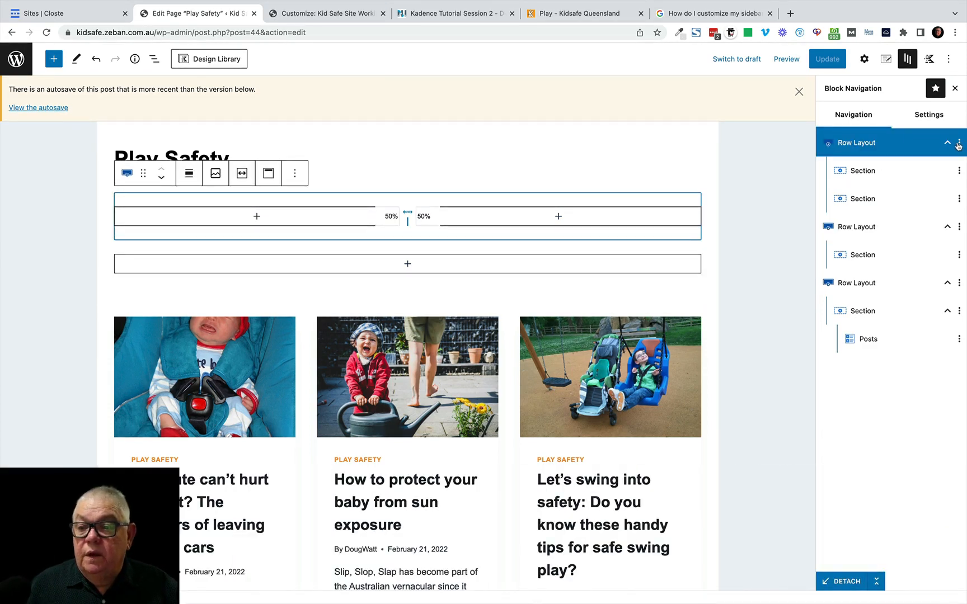
left_click(959, 143)
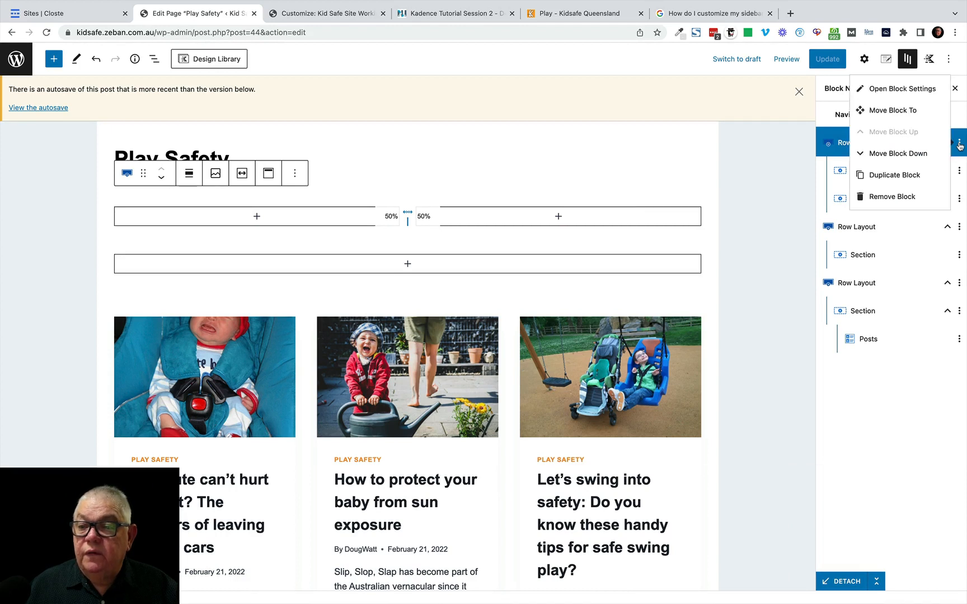
left_click(892, 88)
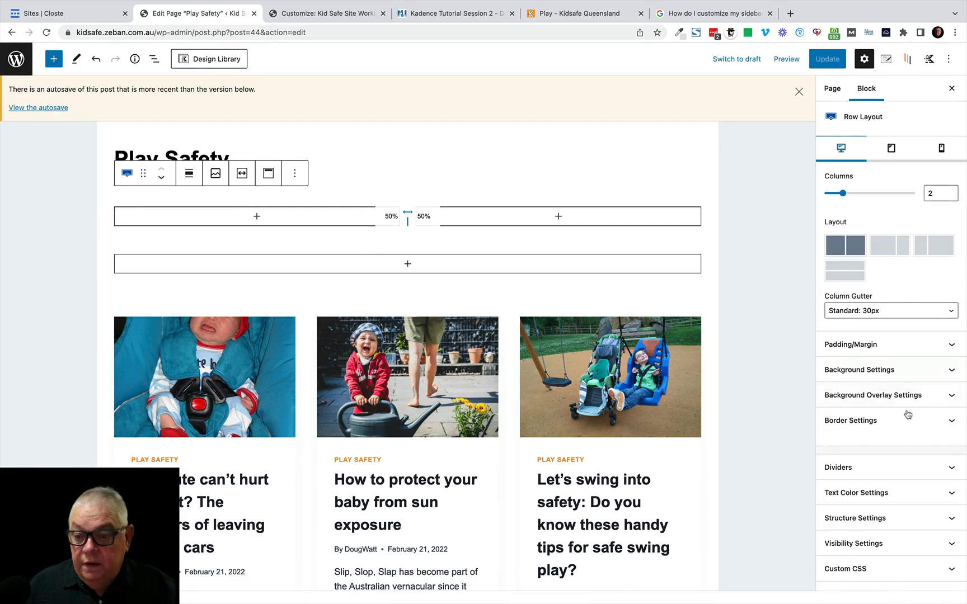
left_click(866, 520)
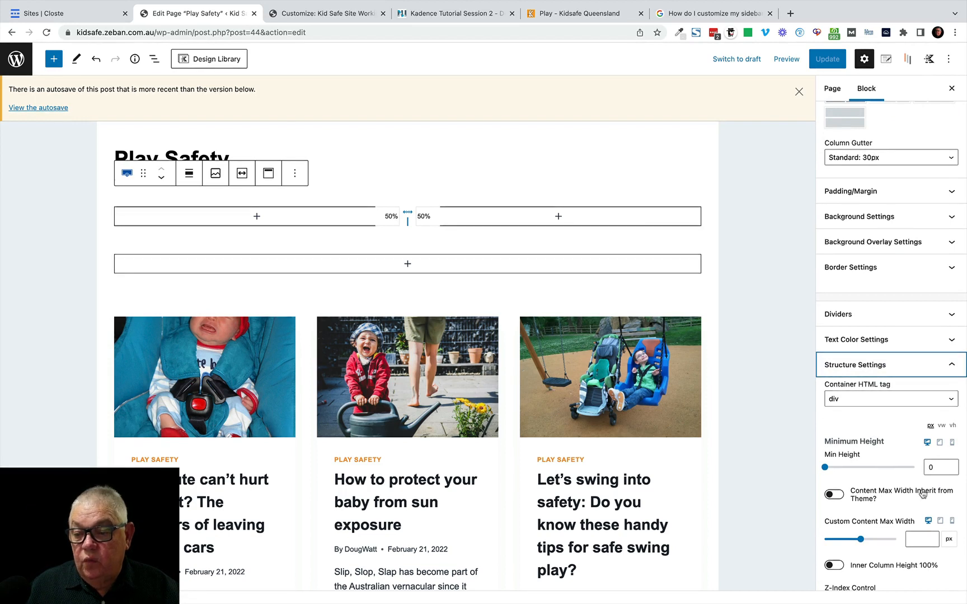
left_click(835, 495)
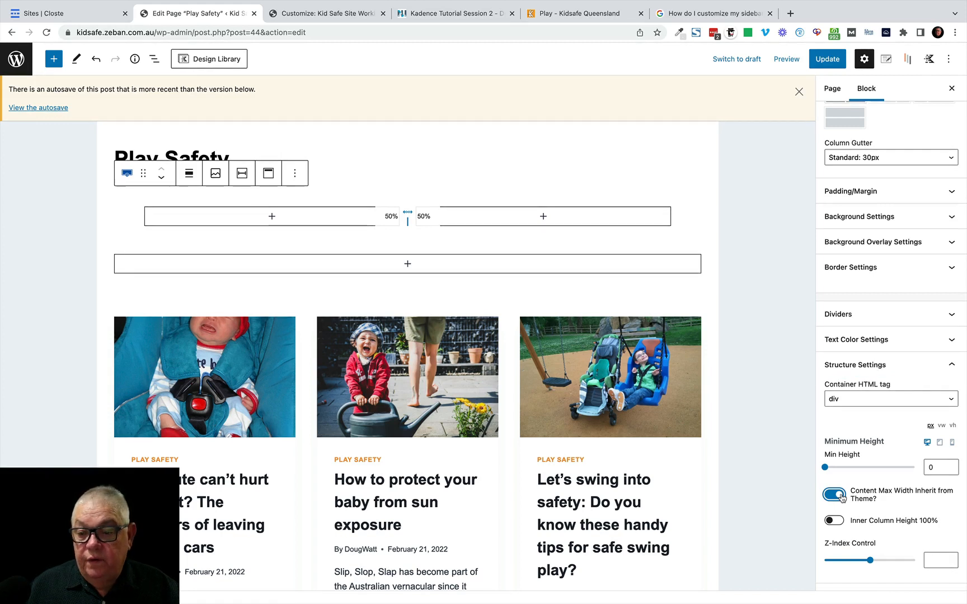
left_click(832, 498)
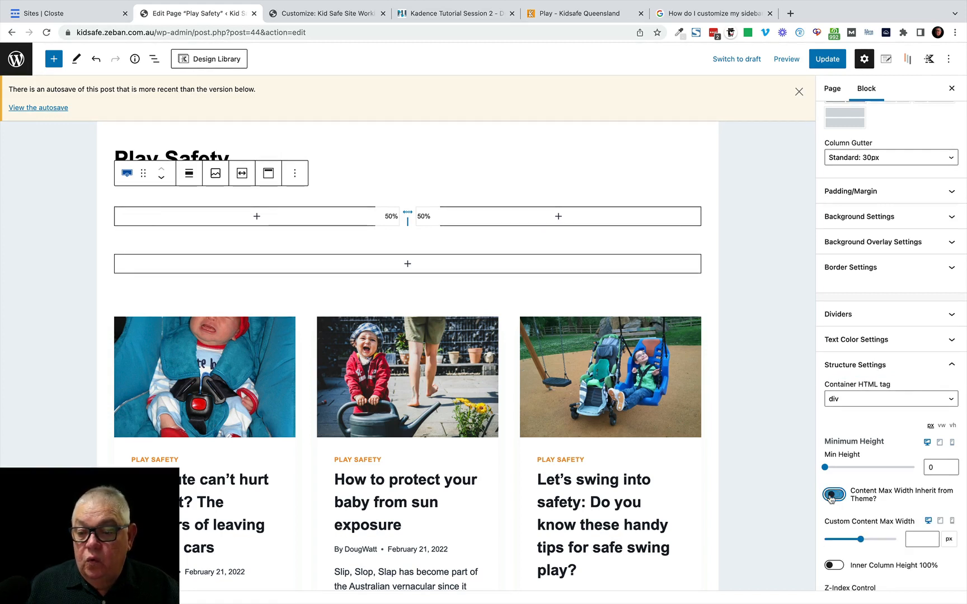
left_click(911, 539)
type("12")
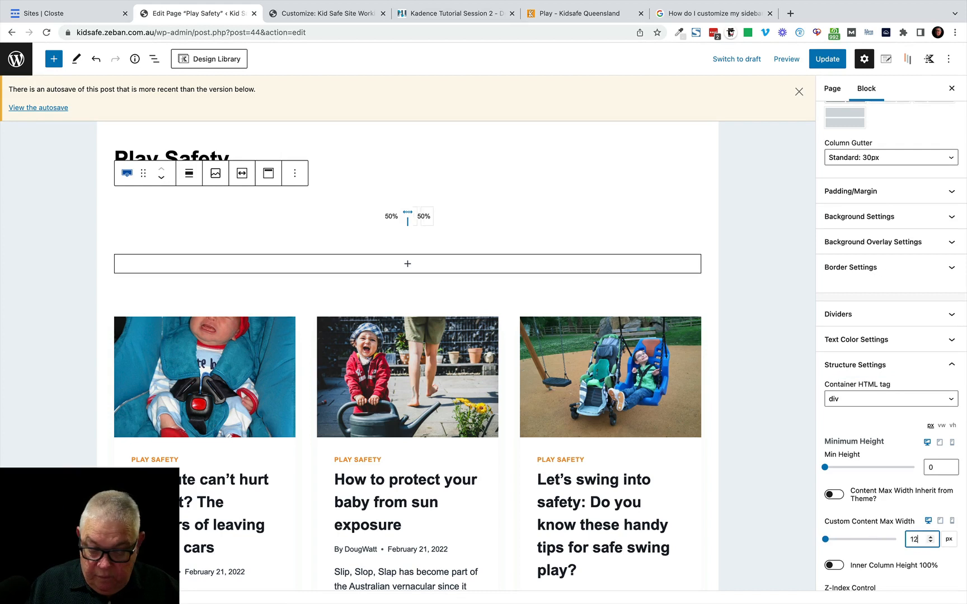
type("00")
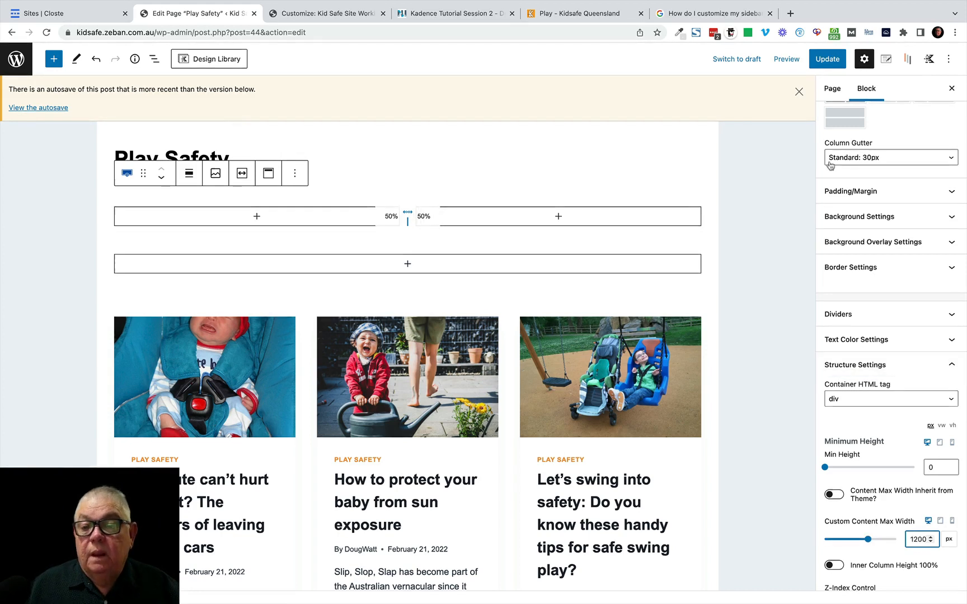
left_click(827, 59)
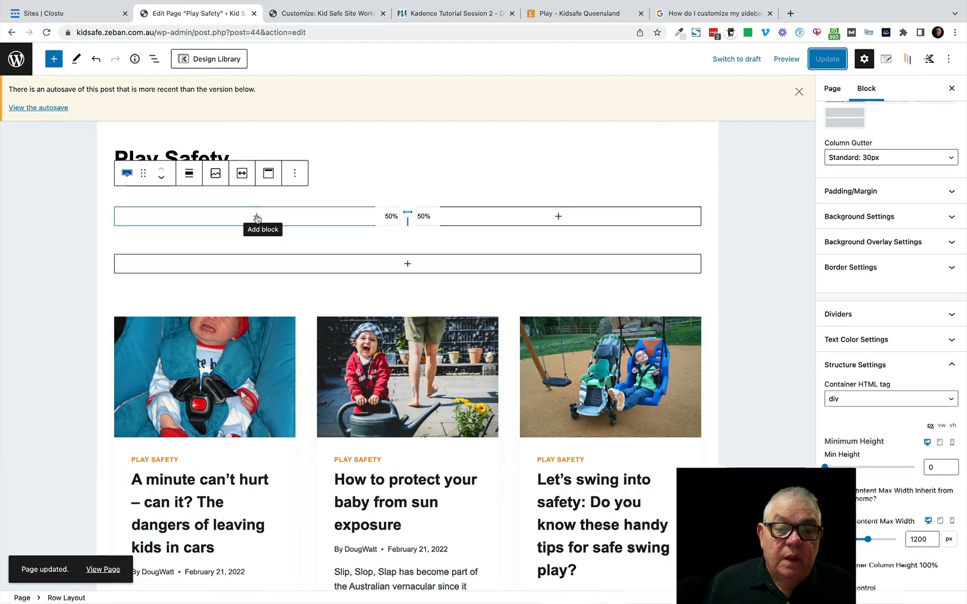
Step: Insert an Advanced Text block reading "Play Safely" in the first column of the two-column row
left_click(256, 216)
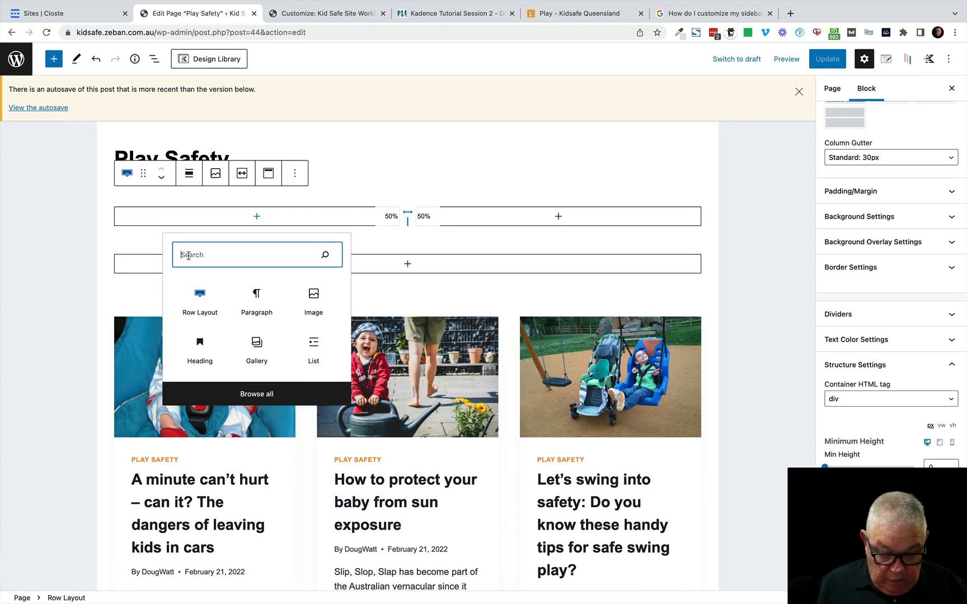
type("a")
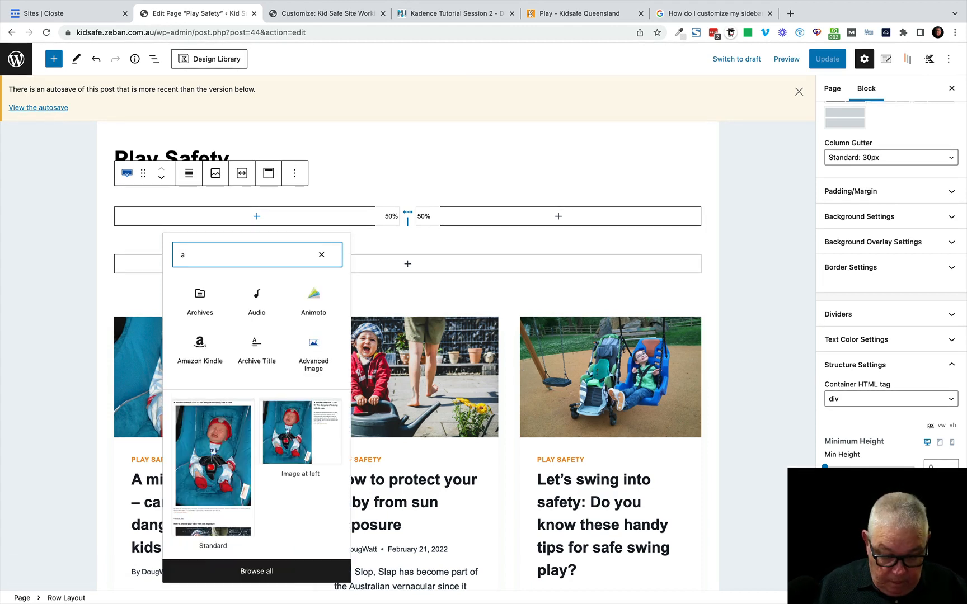
type("dv")
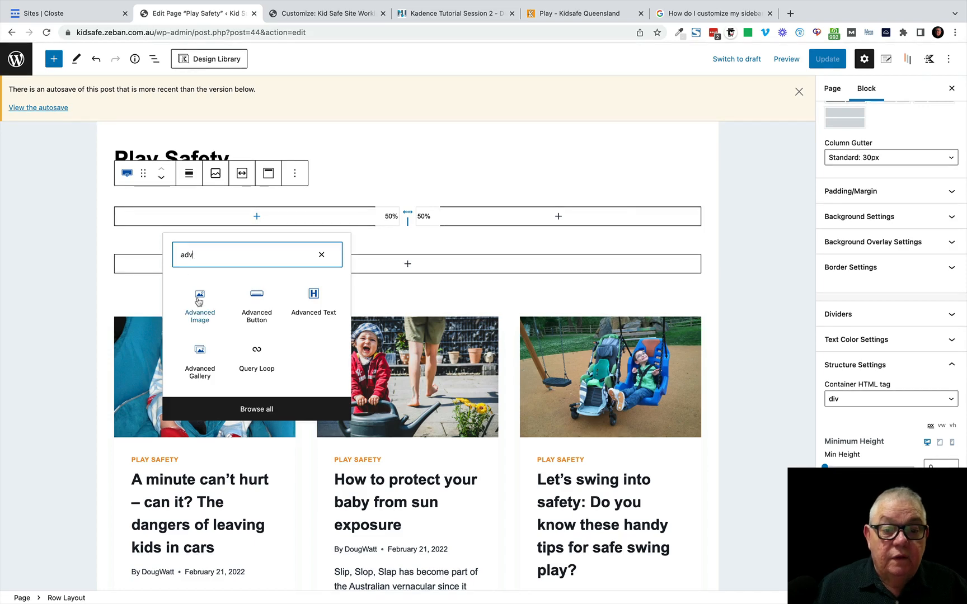
left_click(314, 300)
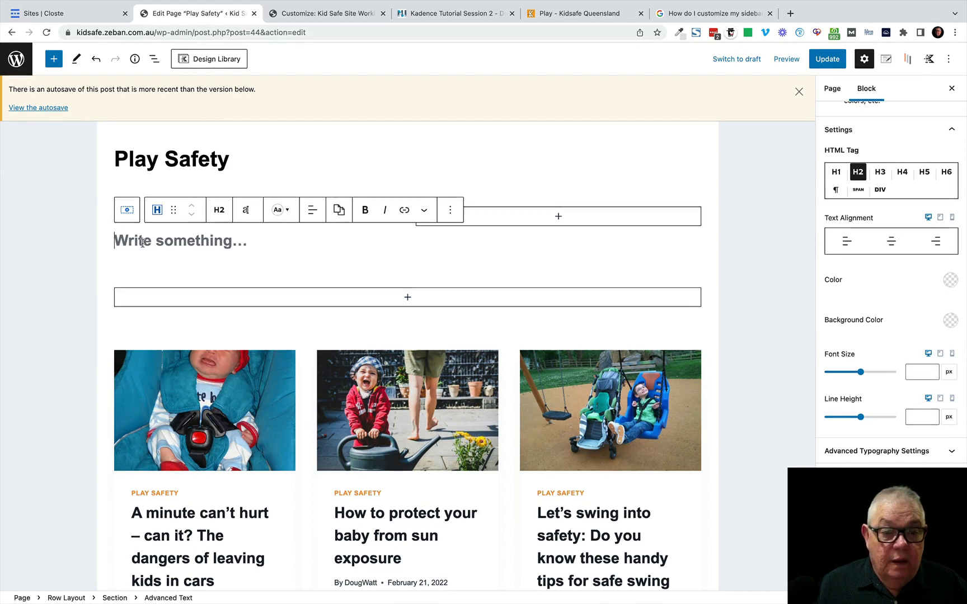
type("Pla")
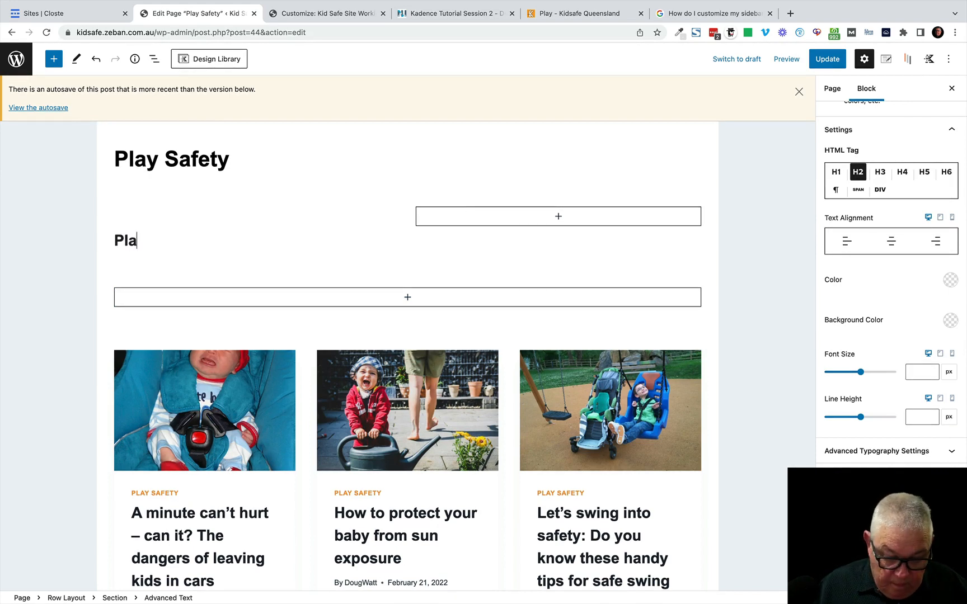
type("y Saf")
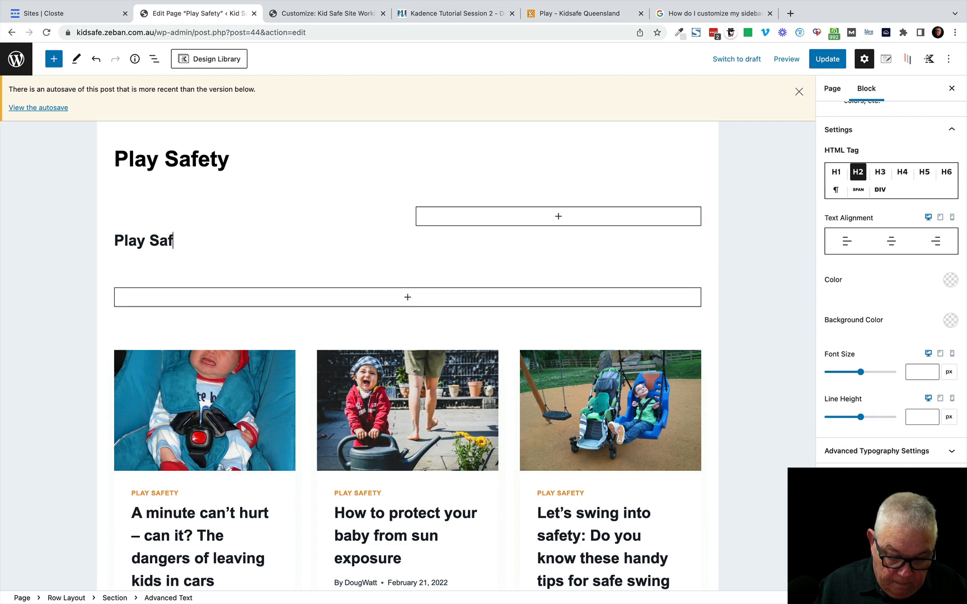
type("ely")
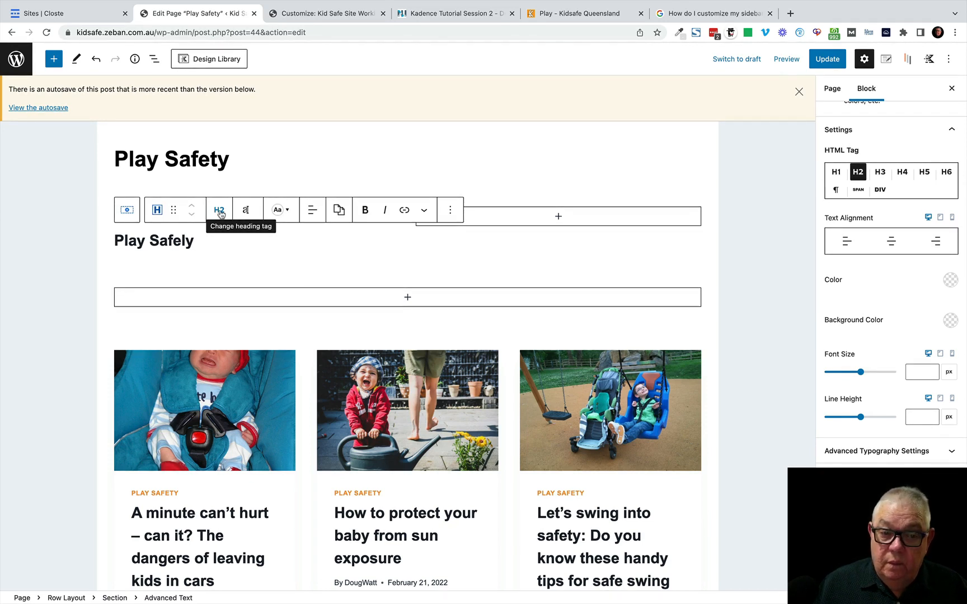
Step: Change the "Play Safely" heading to H1 and start an empty paragraph below it
left_click(221, 214)
left_click(229, 245)
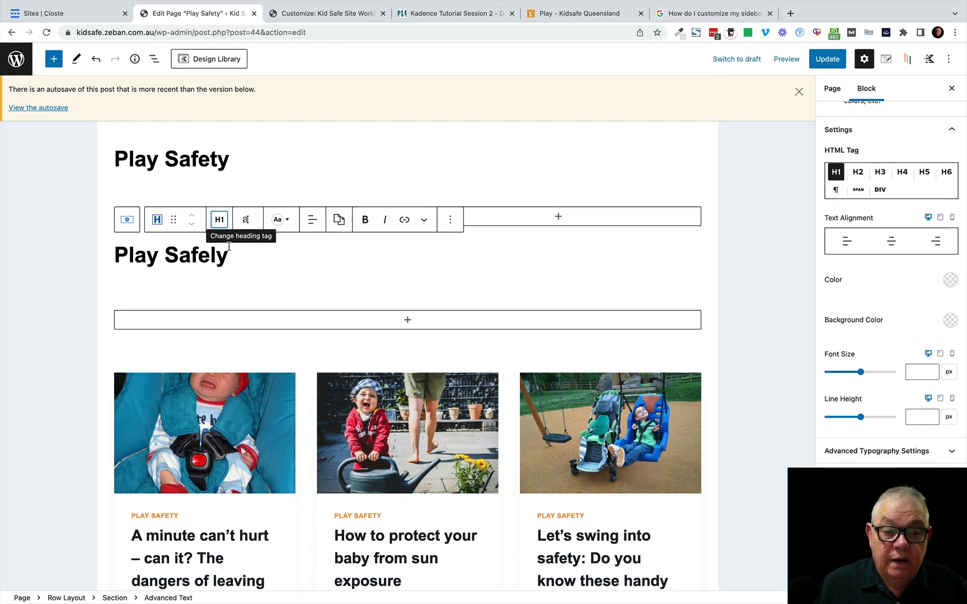
left_click(230, 260)
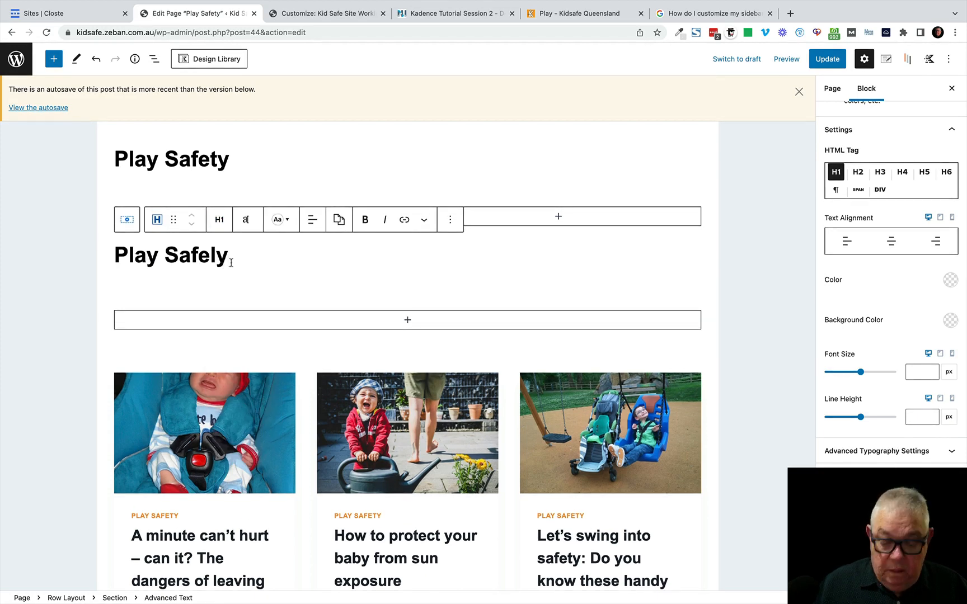
key("Return")
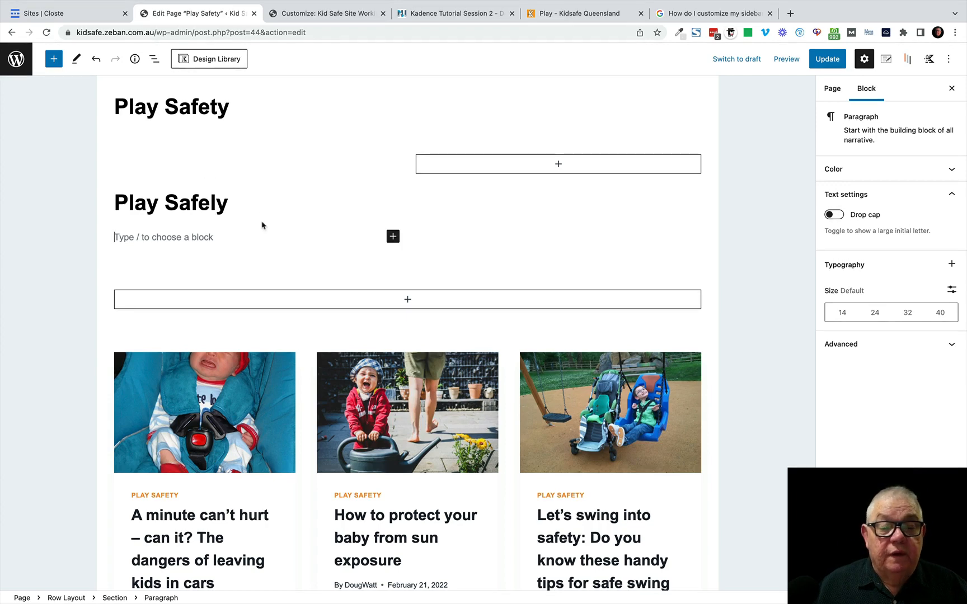
Step: Switch to the Kidsafe Queensland Play page and copy the two white paragraphs in its blue section
left_click(552, 15)
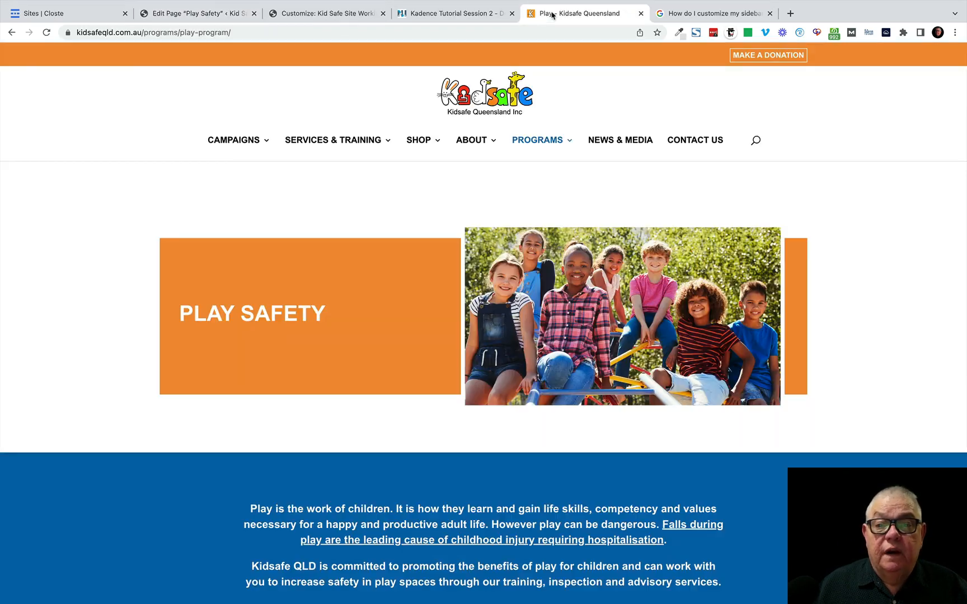
scroll(367, 300, "down", 5)
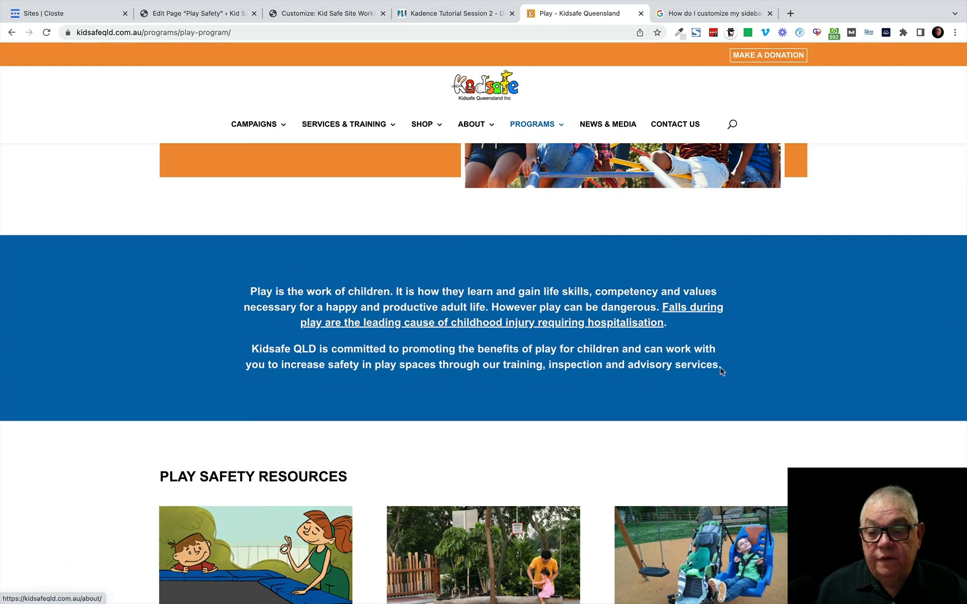
left_click_drag(721, 371, 256, 300)
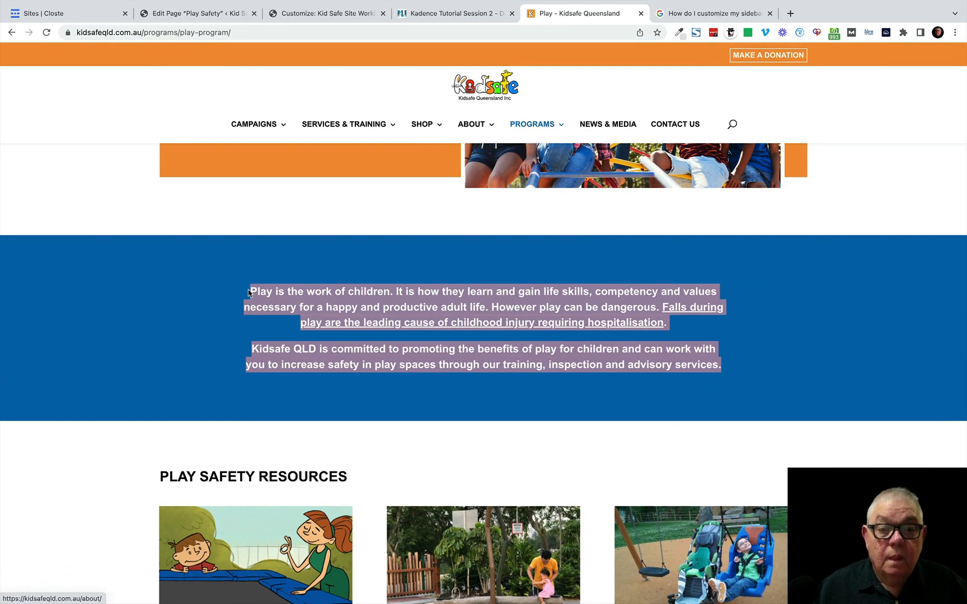
Step: Return to the Play Safety page editor and paste the copied paragraphs as plain text below the "Play Safely" heading
left_click(203, 15)
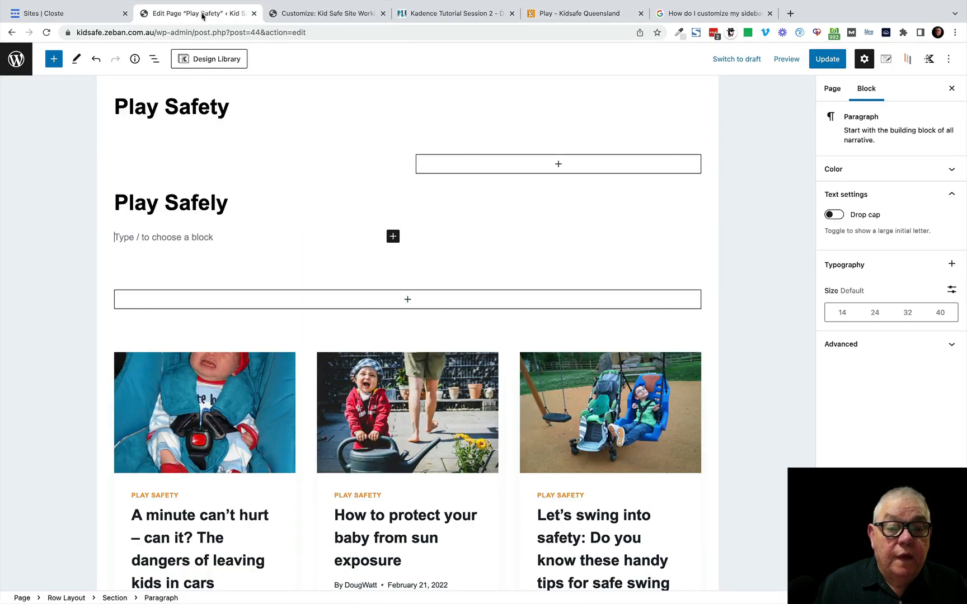
right_click(114, 237)
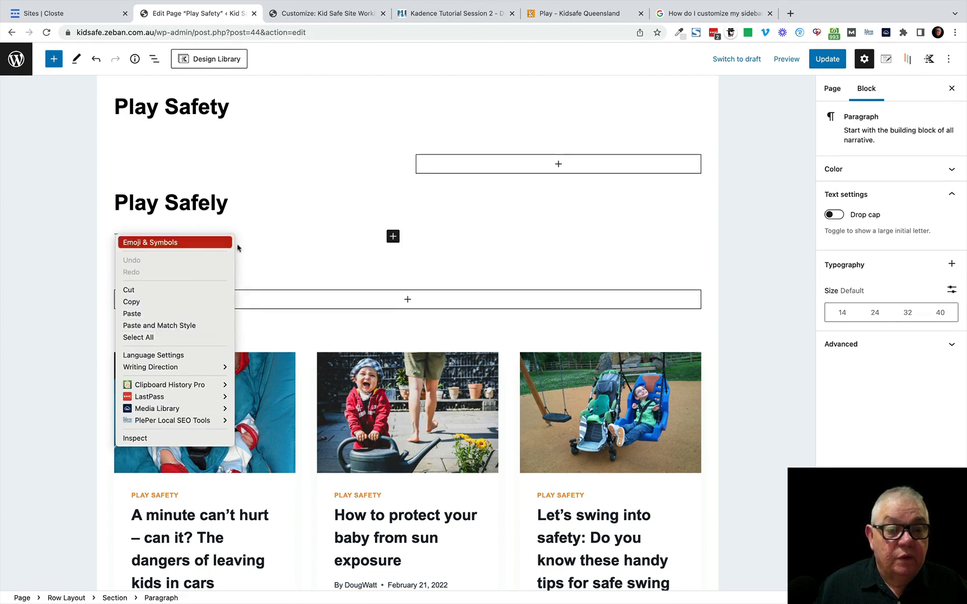
left_click(255, 233)
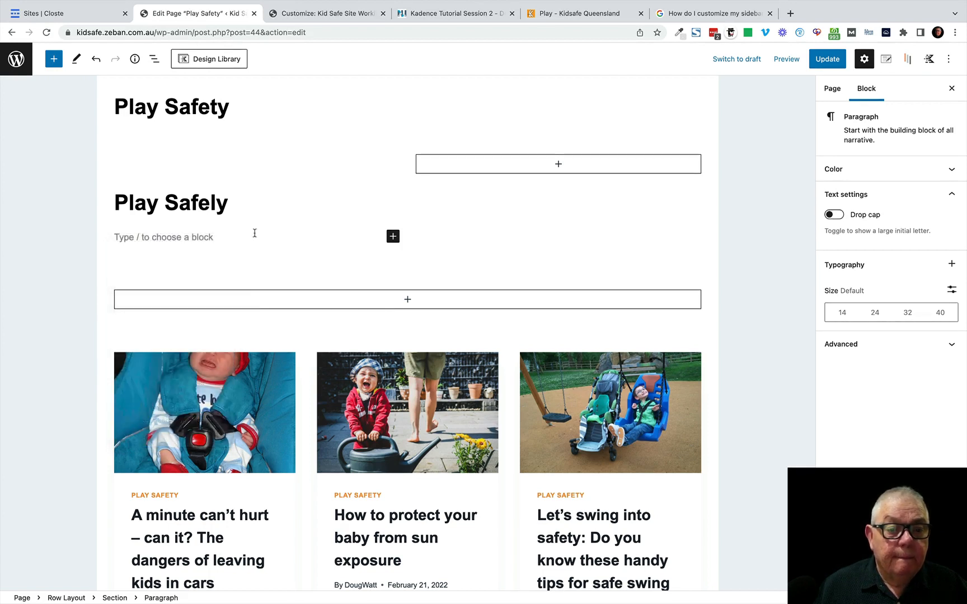
right_click(115, 236)
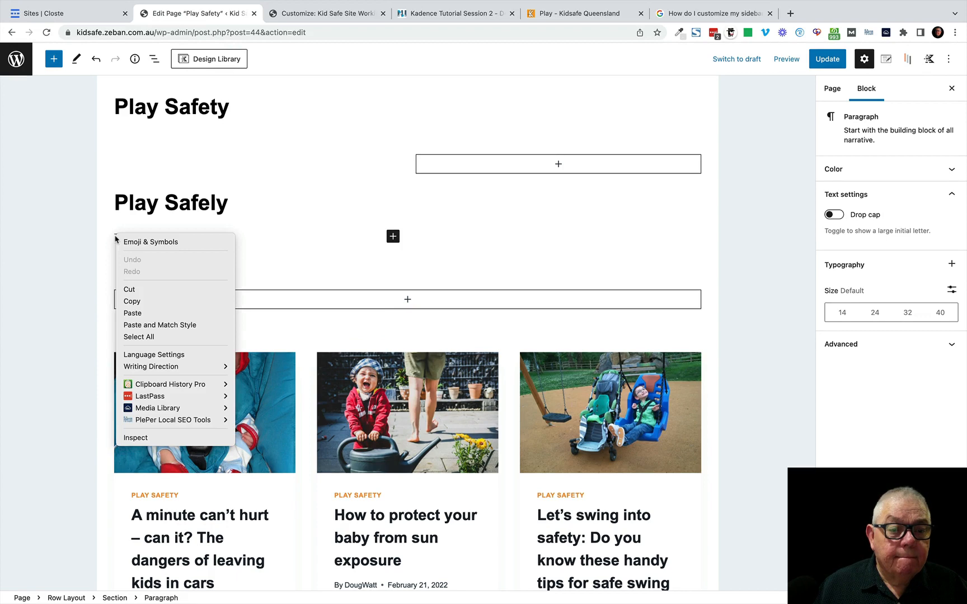
left_click(170, 325)
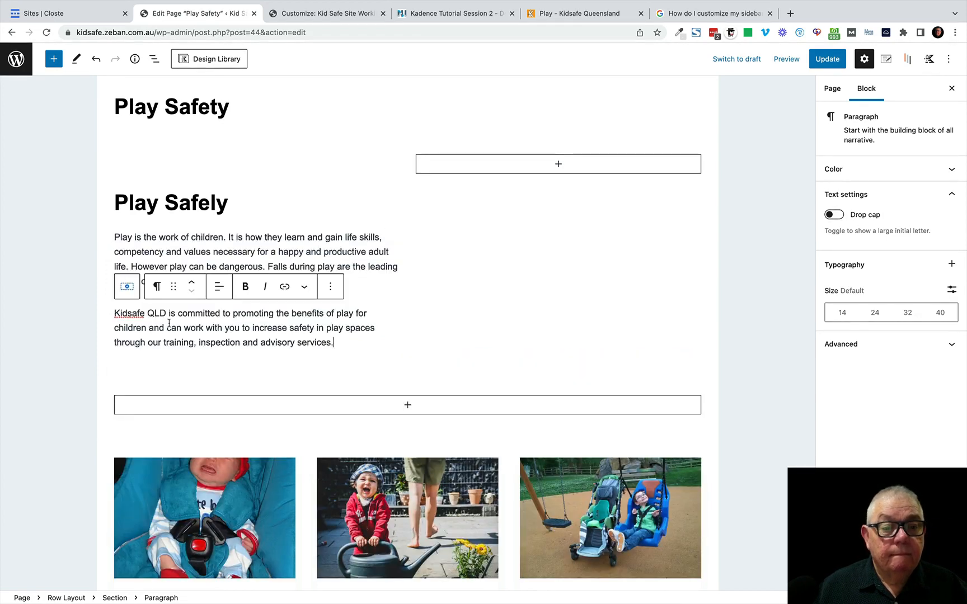
Step: Save the added intro paragraphs by updating the page, and view it on the live site
left_click(348, 361)
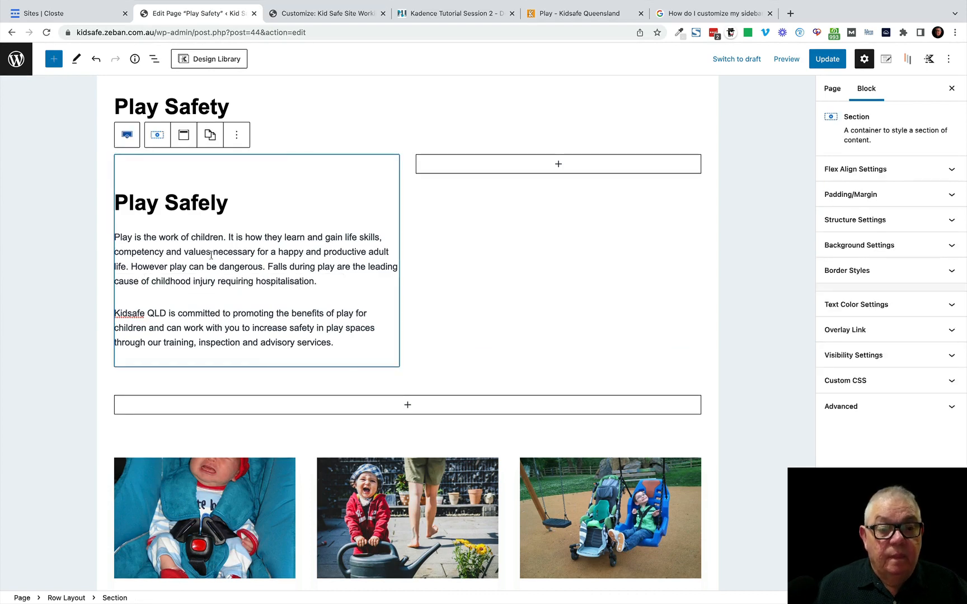
left_click(827, 60)
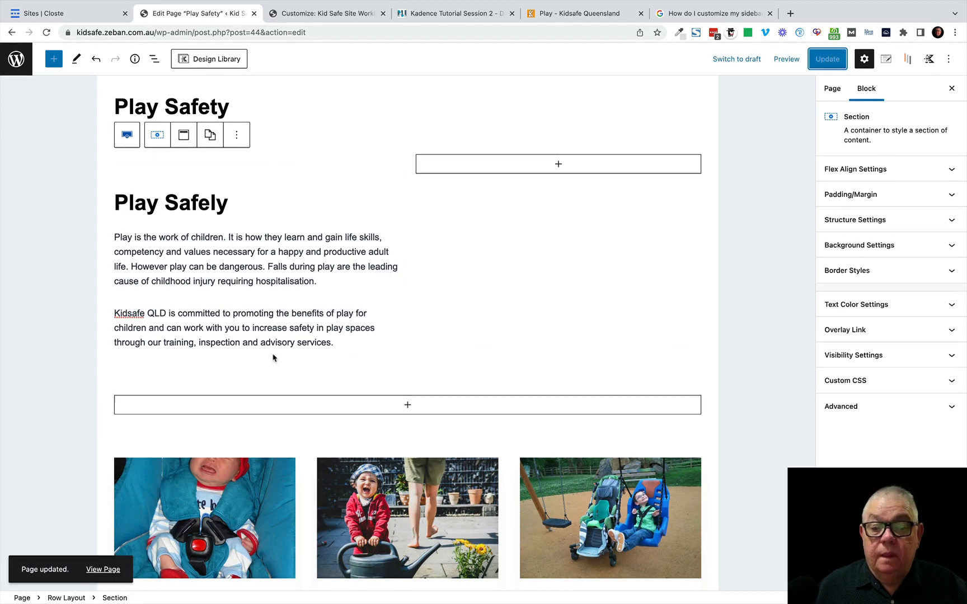
left_click(102, 569)
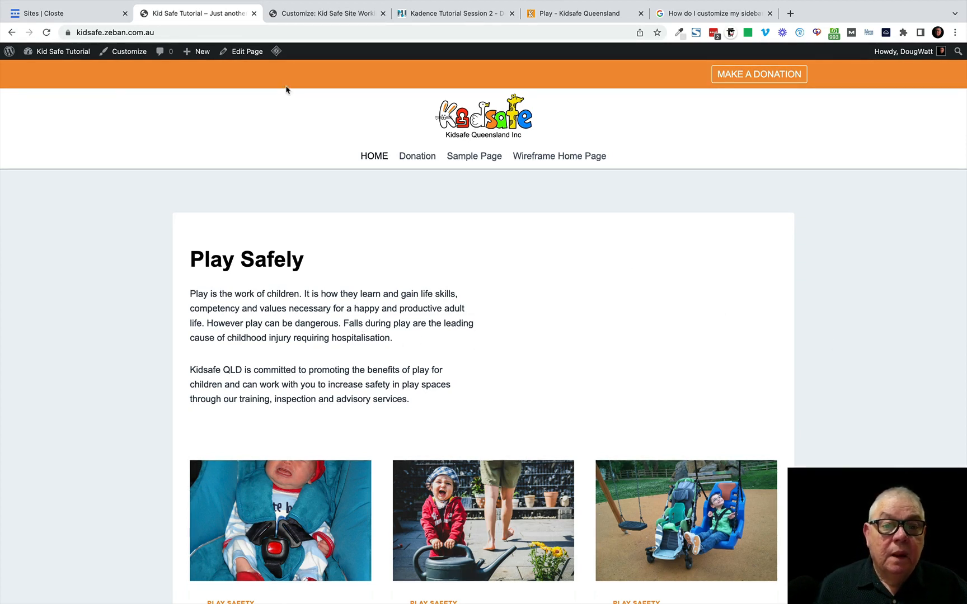
Step: Reopen the page for editing and insert an Advanced Image block with play-safety-group-adolescents-playing.jpg in the second column of the two-column row
left_click(244, 55)
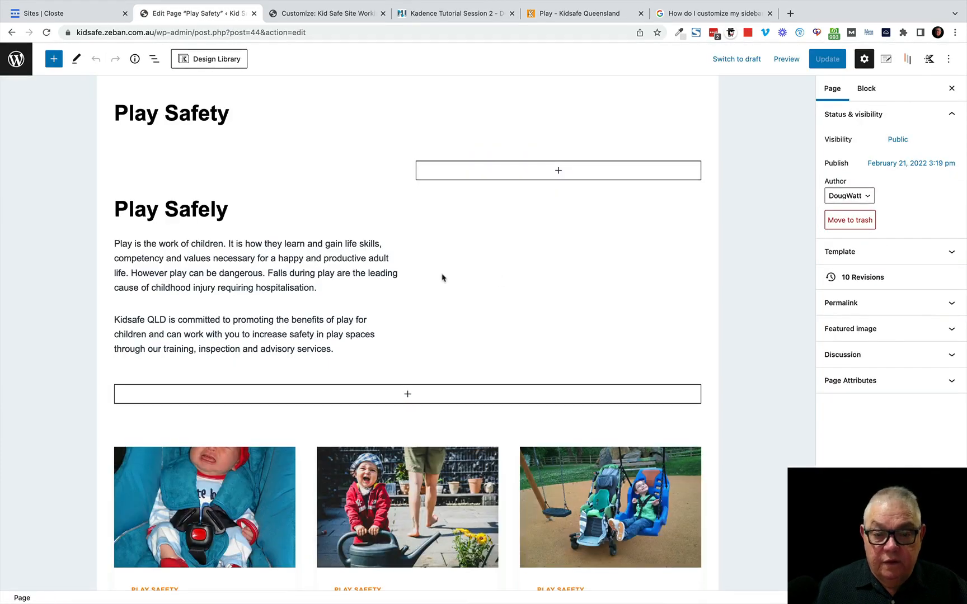
left_click(558, 172)
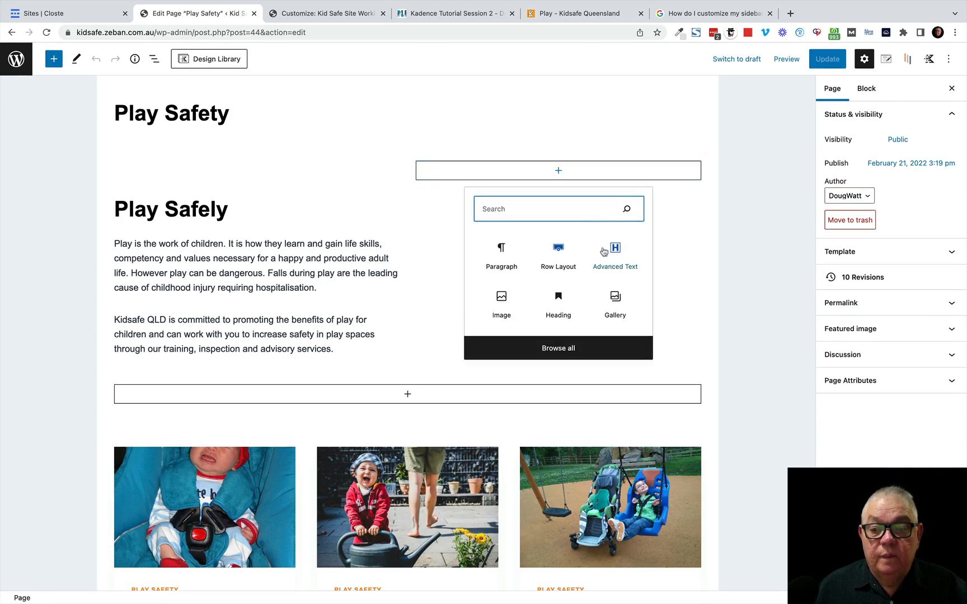
type("adv")
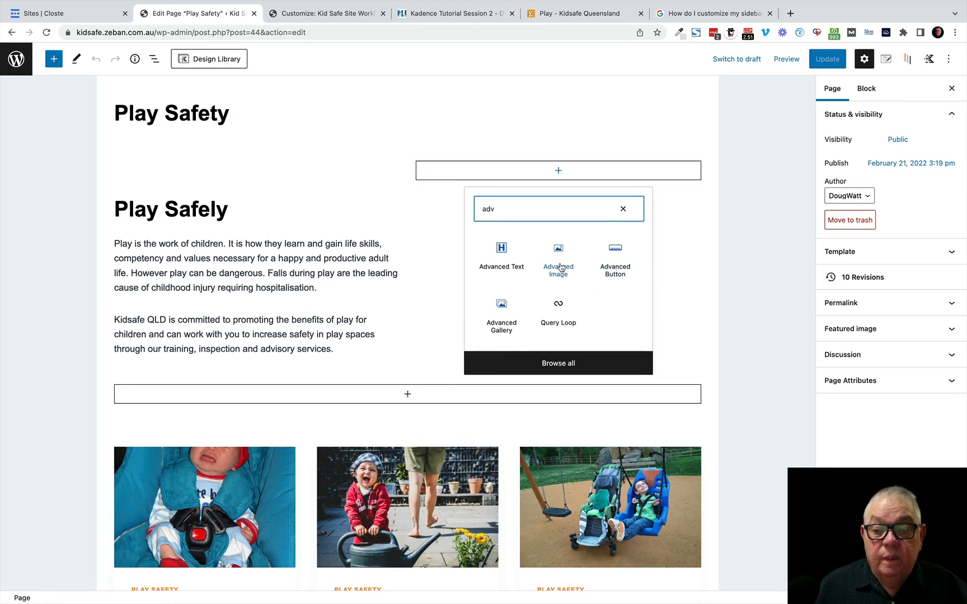
left_click(560, 257)
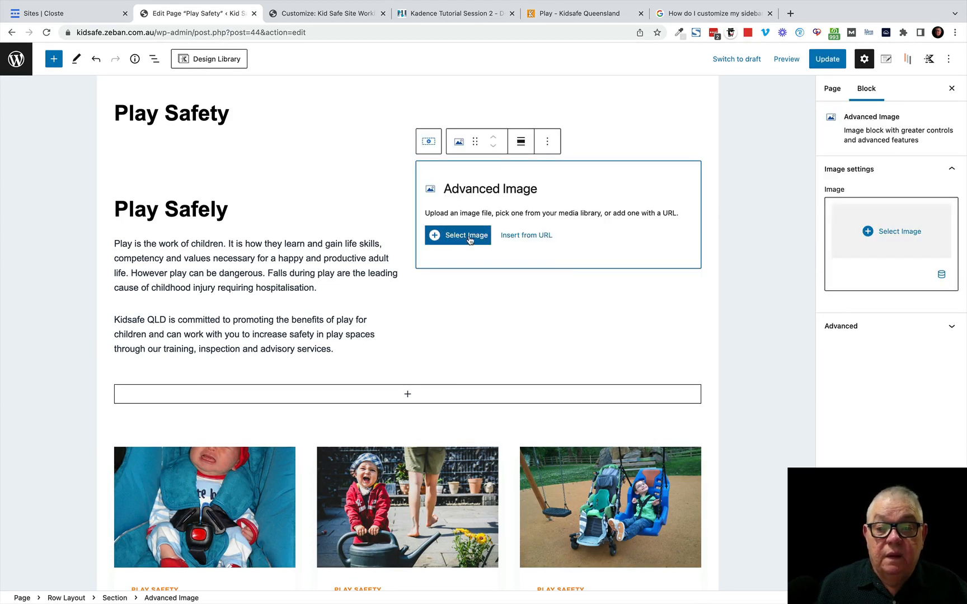
left_click(468, 240)
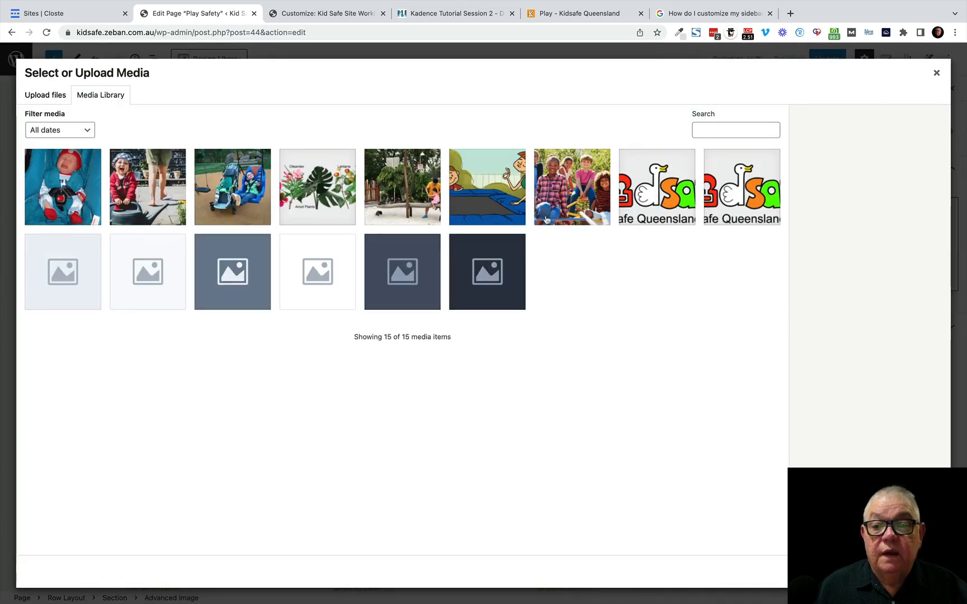
left_click(576, 190)
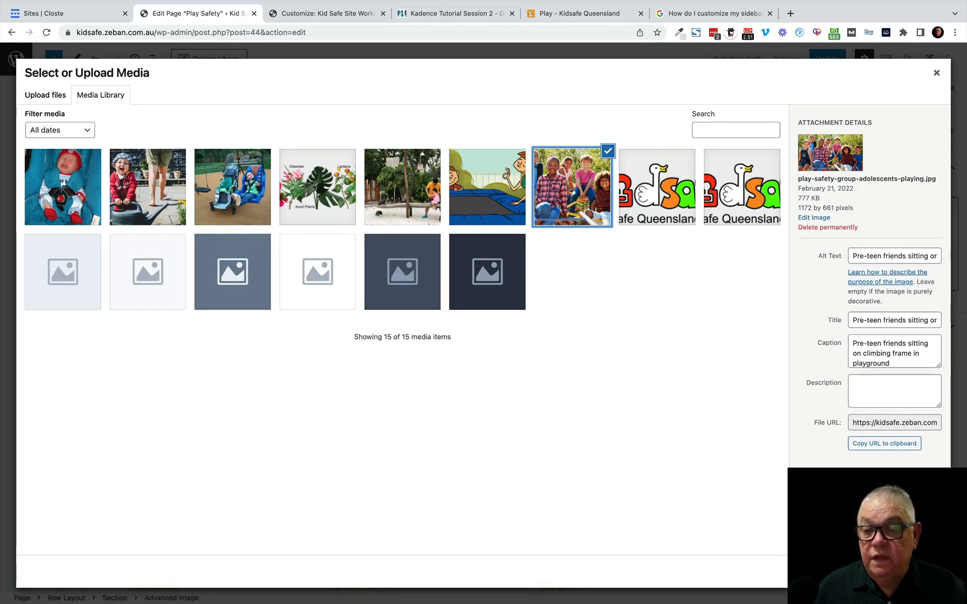
left_click(926, 572)
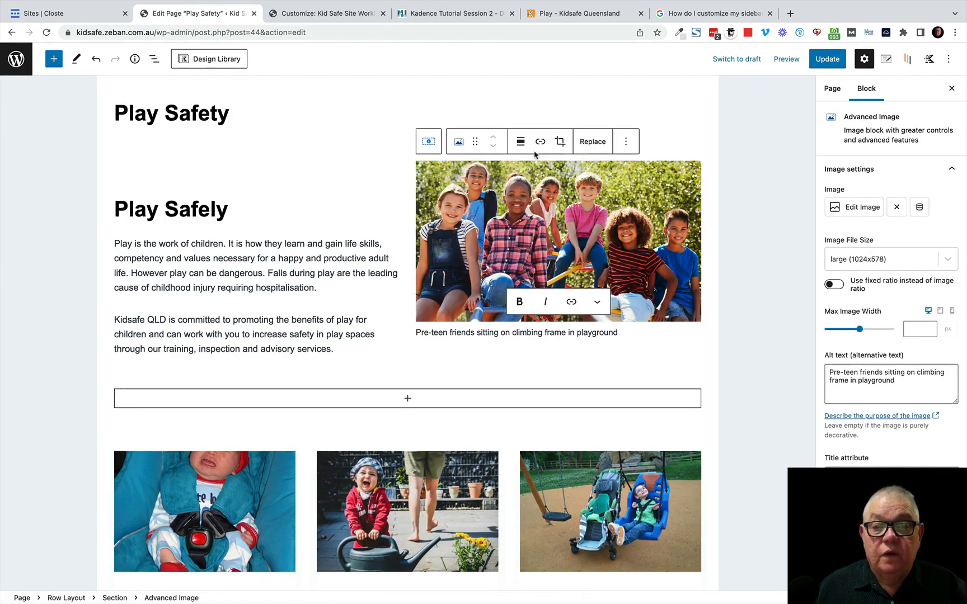
Step: Set the vertical alignment of the two-column row to Align Middle
left_click(403, 226)
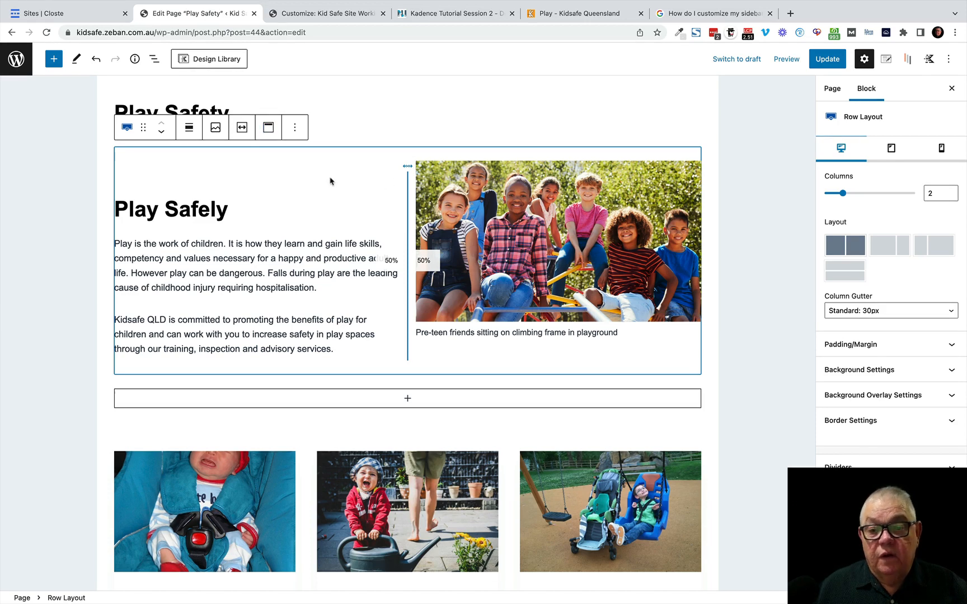
left_click(268, 132)
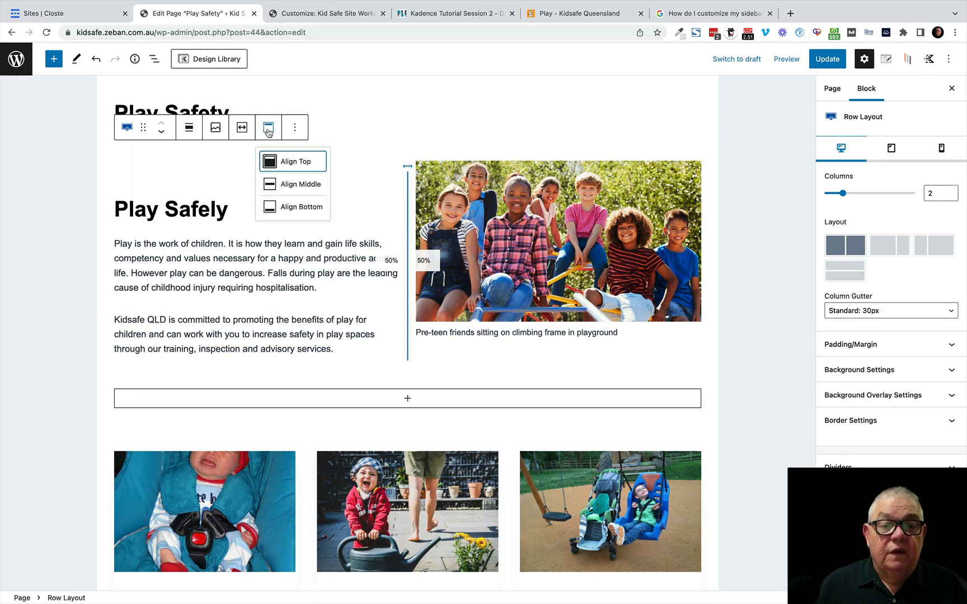
left_click(296, 188)
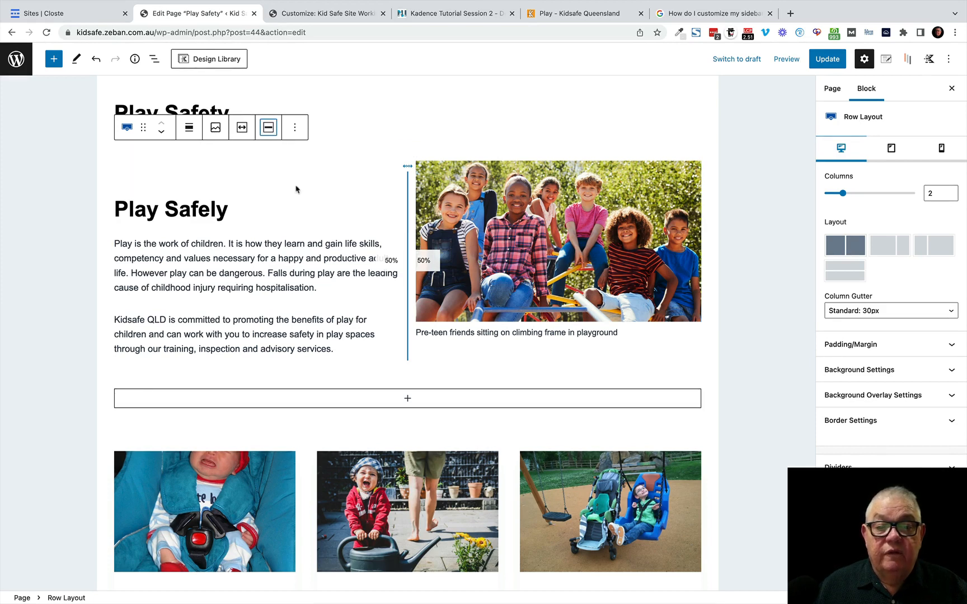
Step: Update the page with the new image and row alignment, and view the published result
left_click(332, 286)
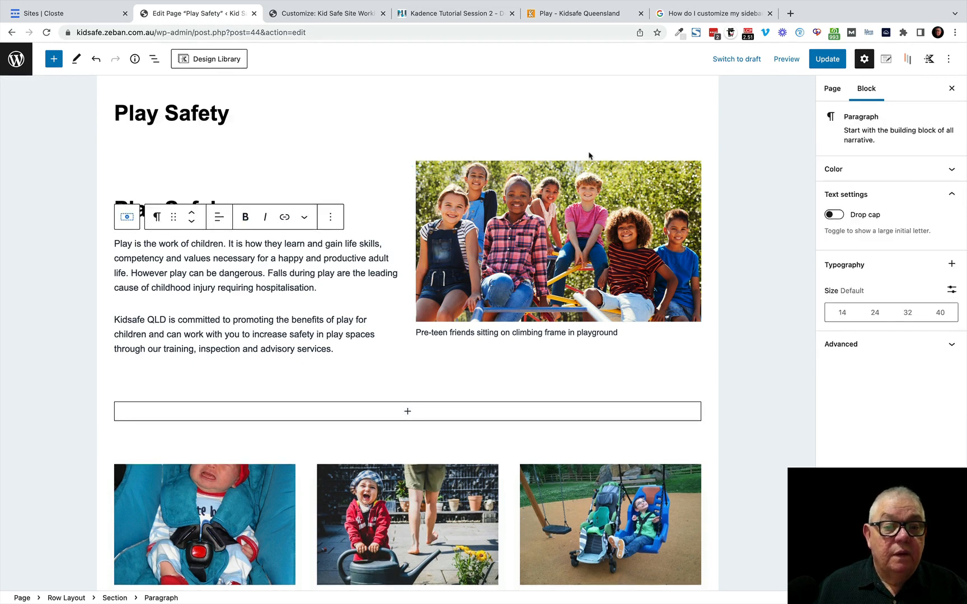
left_click(828, 60)
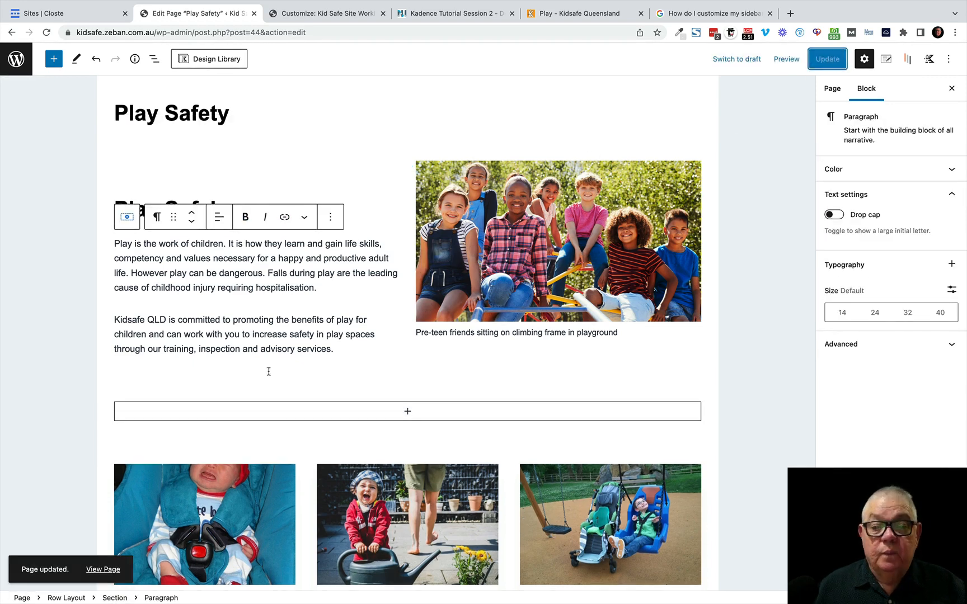
left_click(99, 569)
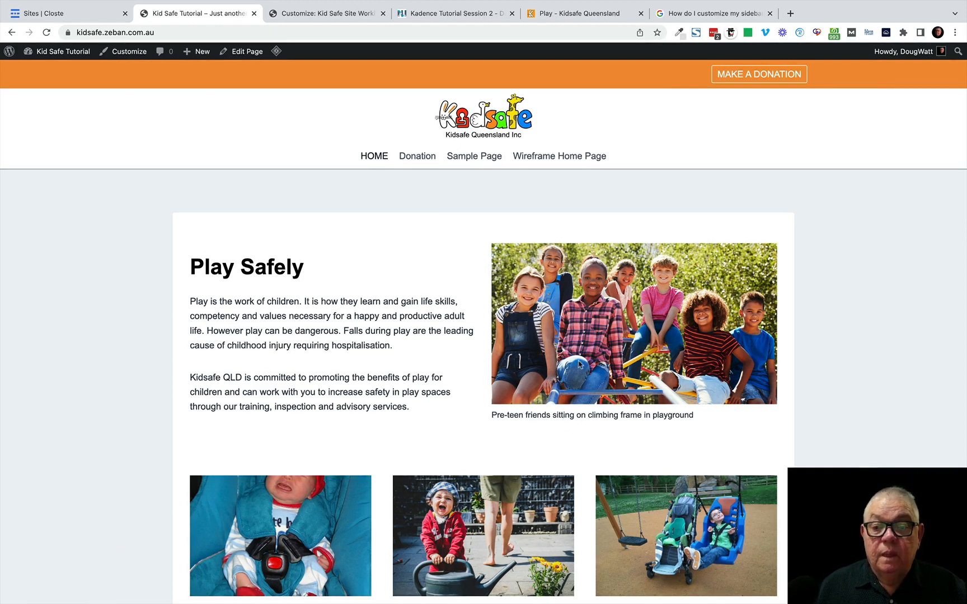
Step: Reopen the page for editing and open the caption settings of the playground image
left_click(242, 52)
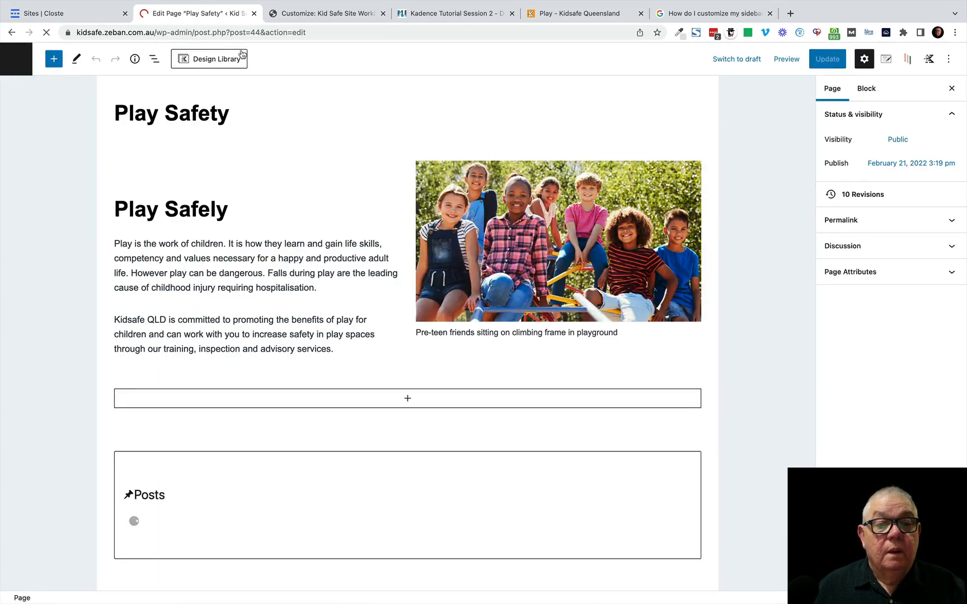
left_click(598, 230)
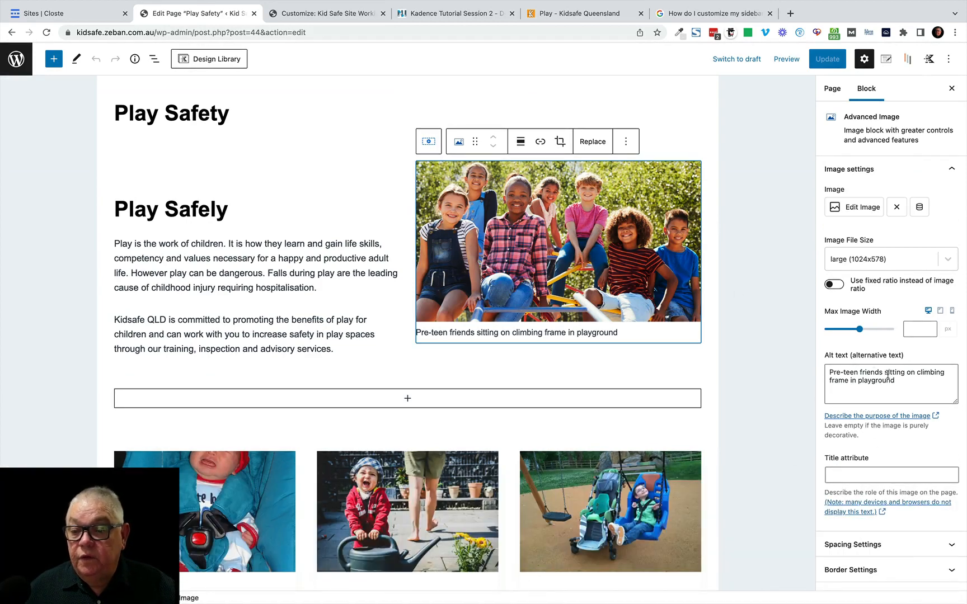
scroll(873, 374, "down", 2)
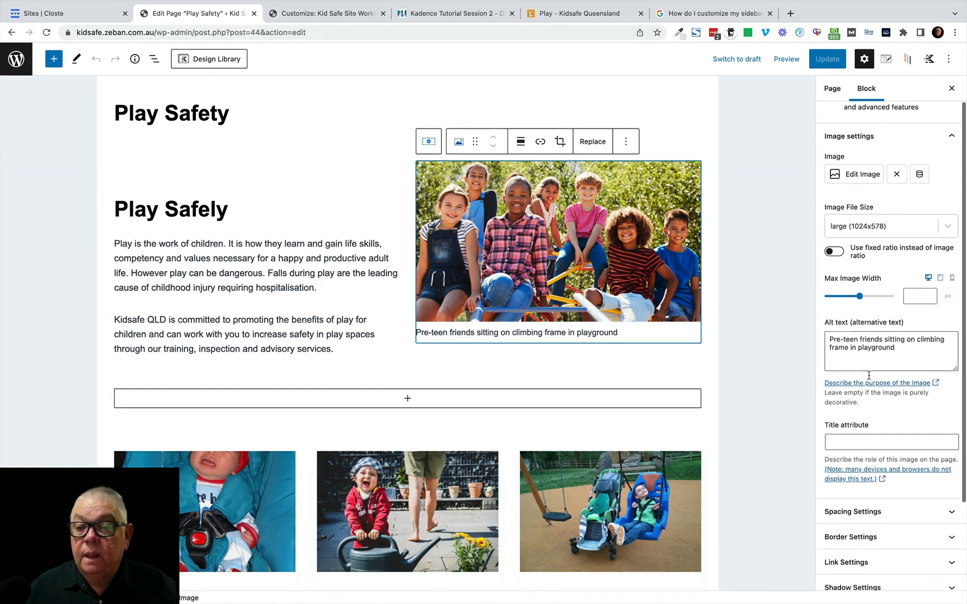
scroll(869, 375, "down", 2)
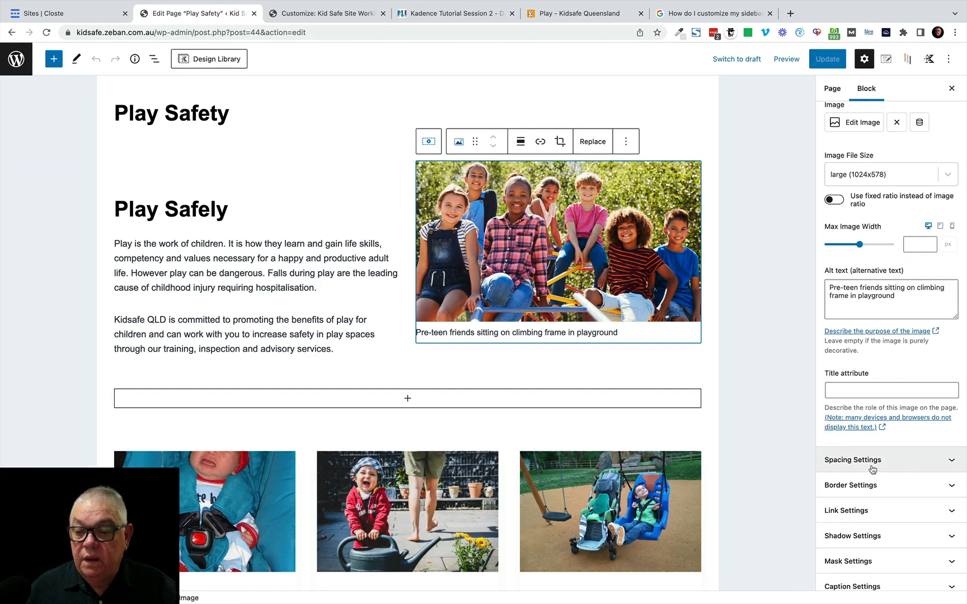
scroll(871, 469, "down", 3)
left_click(863, 528)
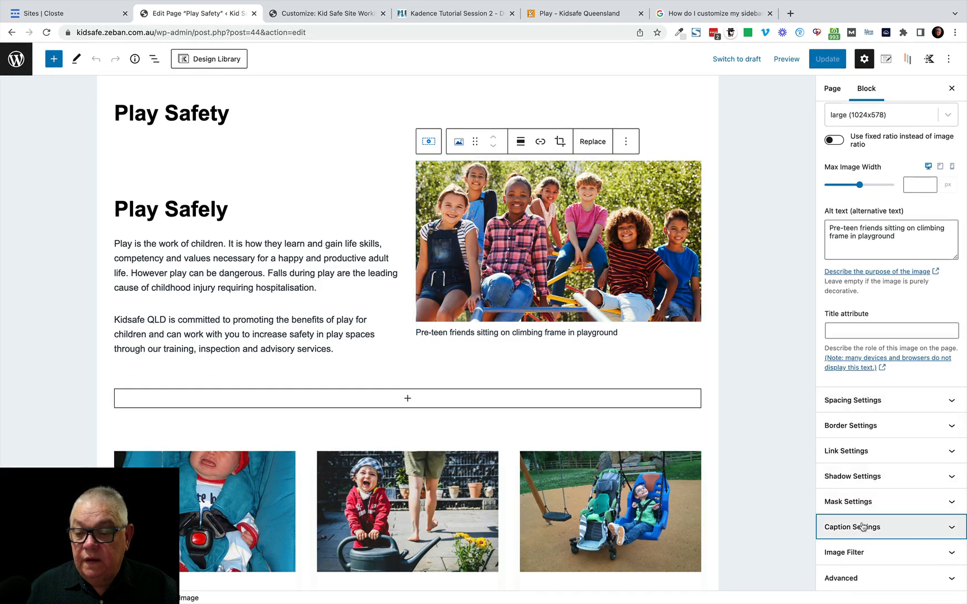
scroll(870, 425, "down", 5)
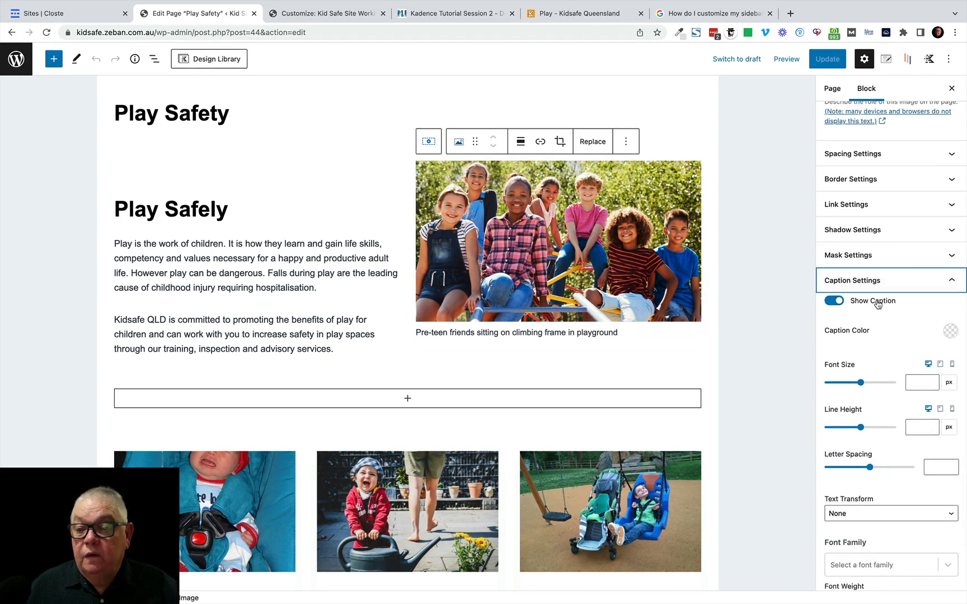
Step: Turn the playground image's caption off and back on, and update the page
left_click(832, 302)
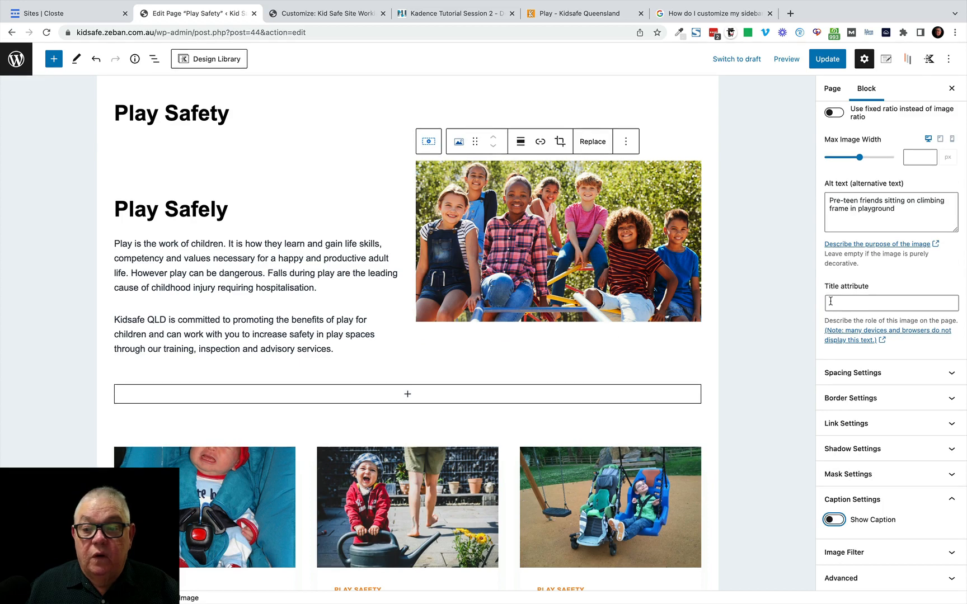
left_click(838, 523)
scroll(886, 489, "down", 2)
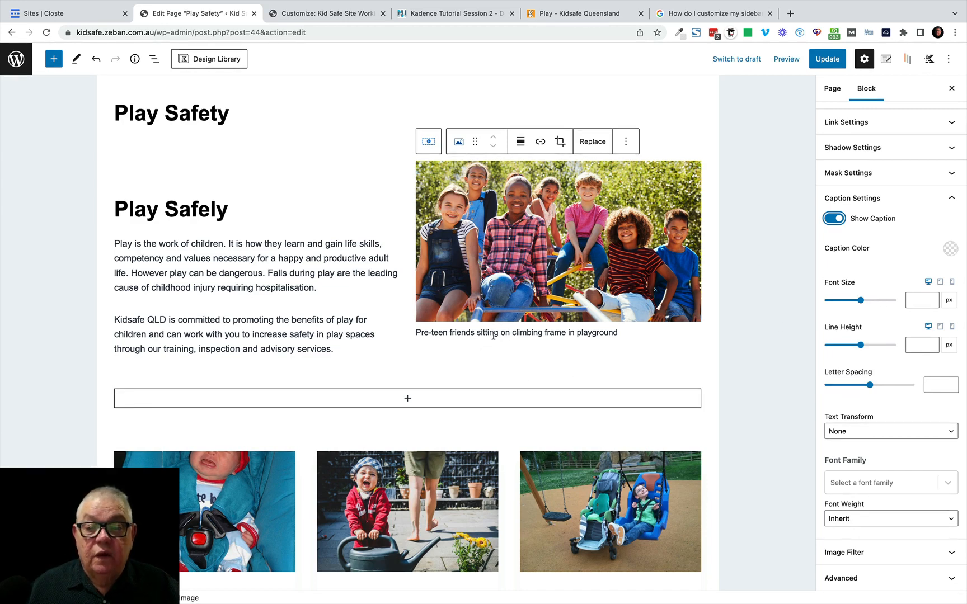
left_click(829, 61)
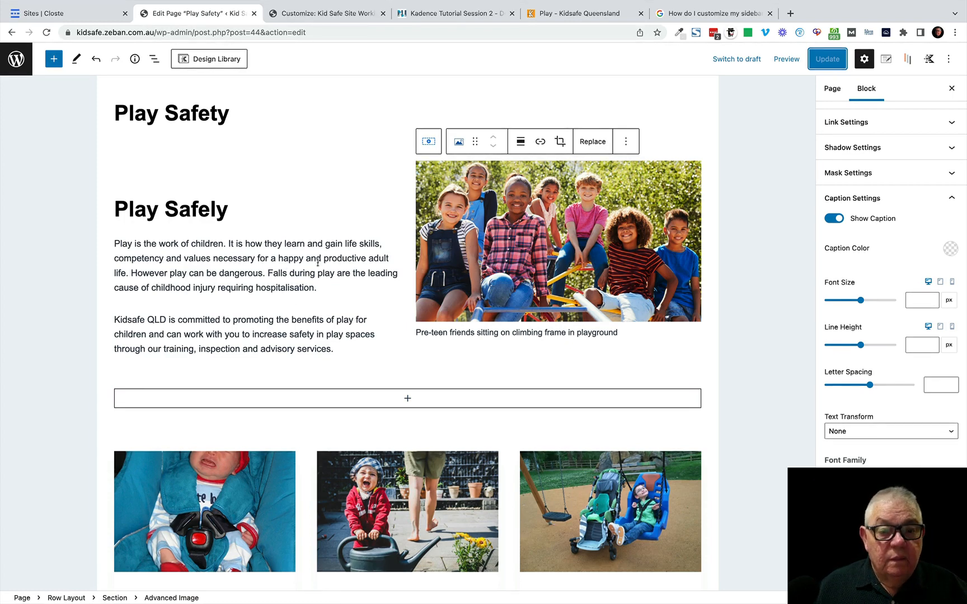
Step: Copy the first intro paragraph, beginning "Play is the work of children", below the "Play Safely" heading
left_click_drag(318, 292, 114, 244)
right_click(166, 247)
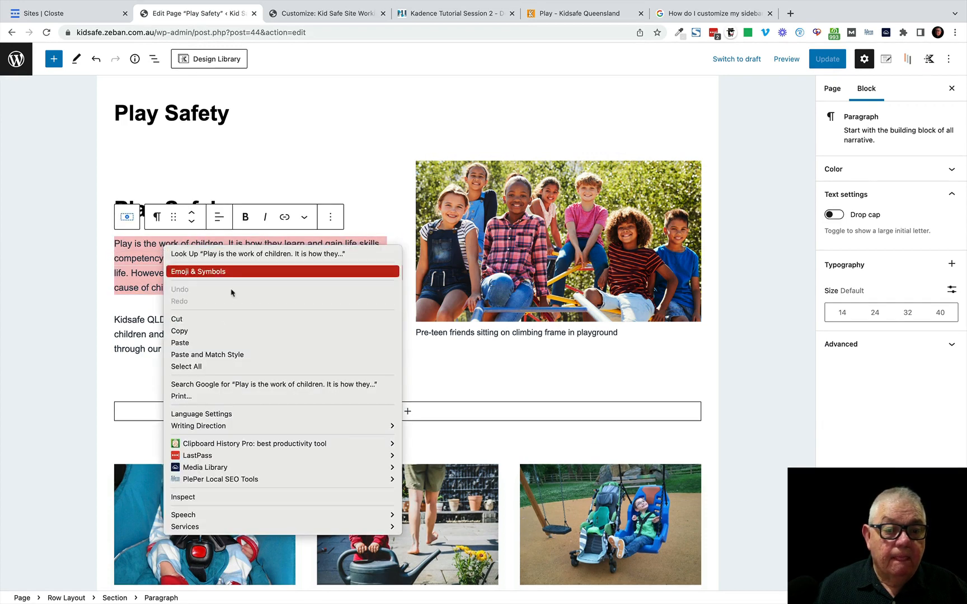
left_click(188, 333)
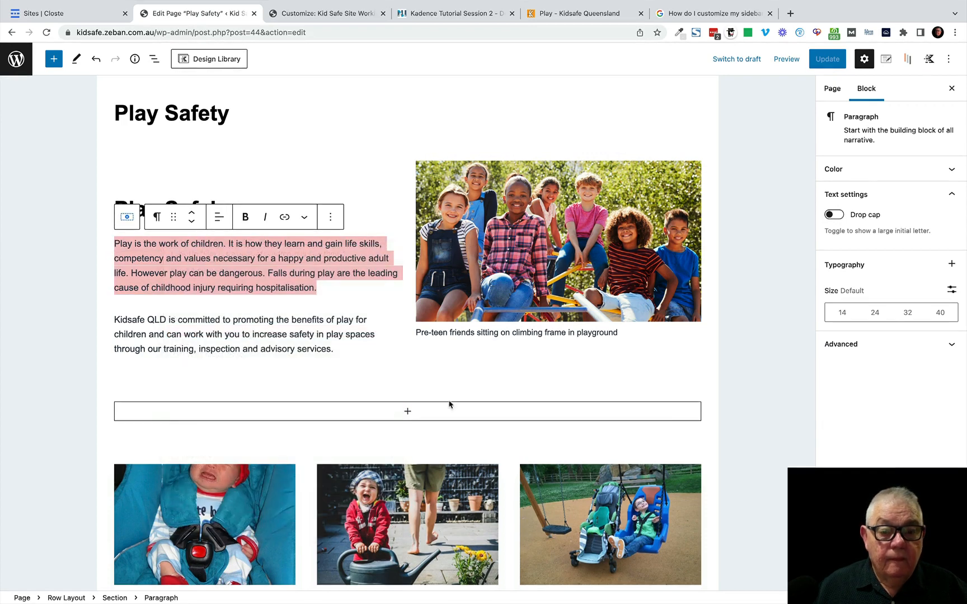
left_click(408, 412)
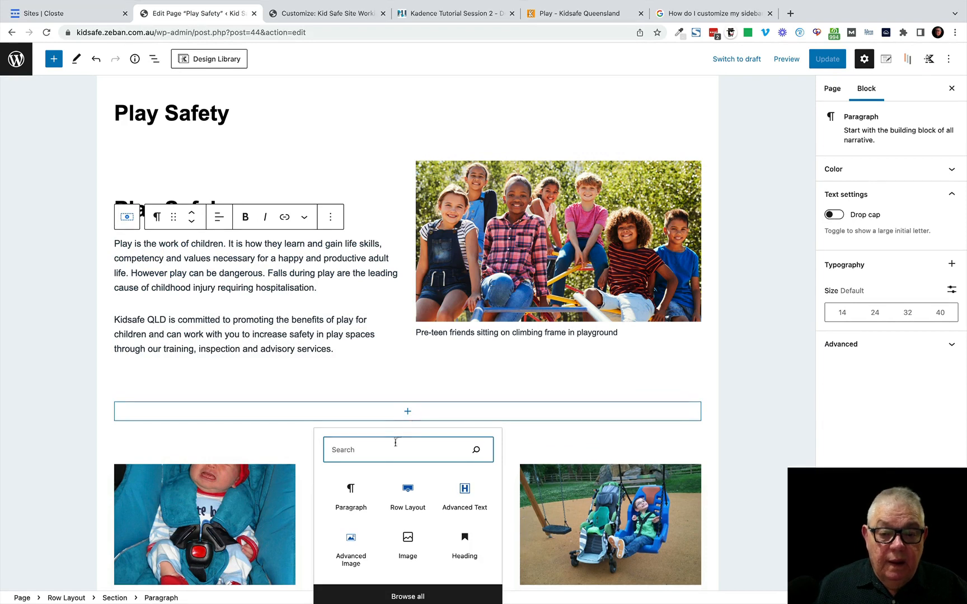
type("qu")
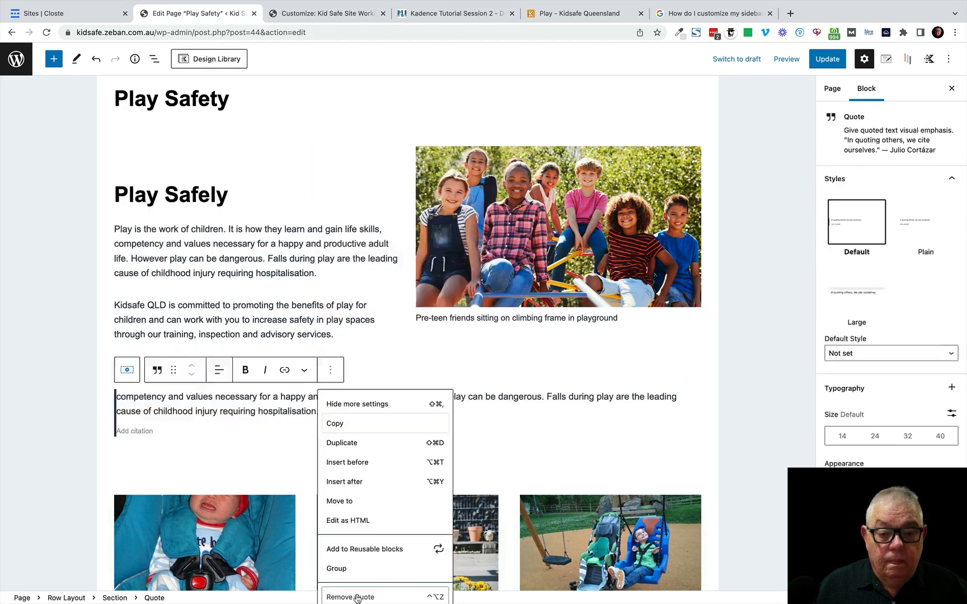
left_click(354, 595)
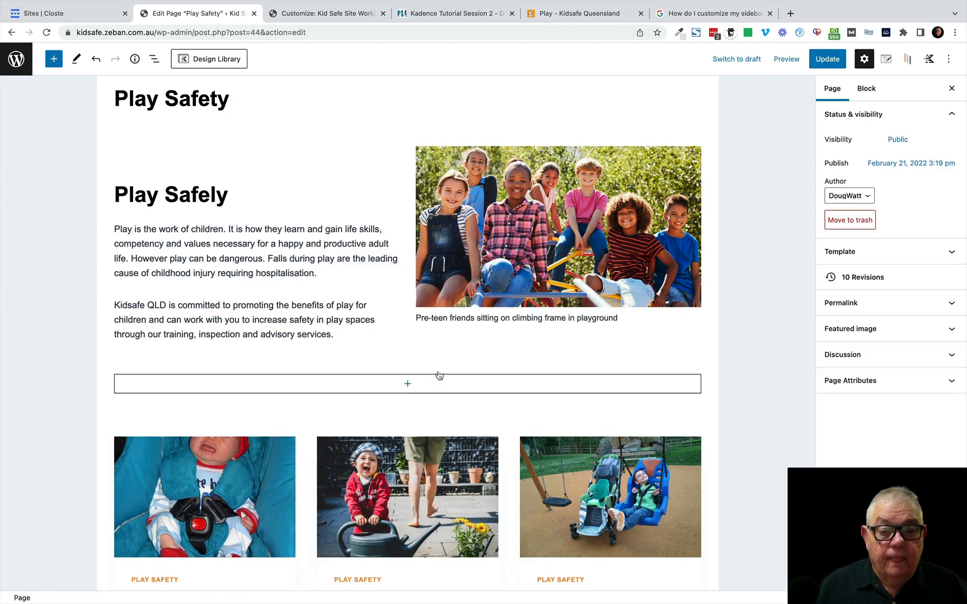
Step: Insert a Pullquote block in the empty row below the intro and paste the copied paragraph text into it
left_click(407, 384)
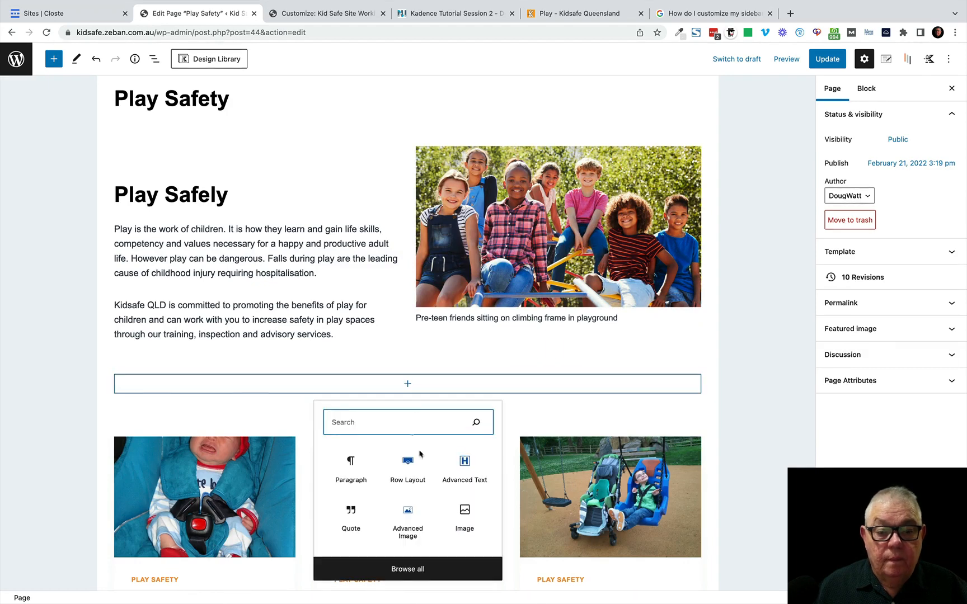
type("pull")
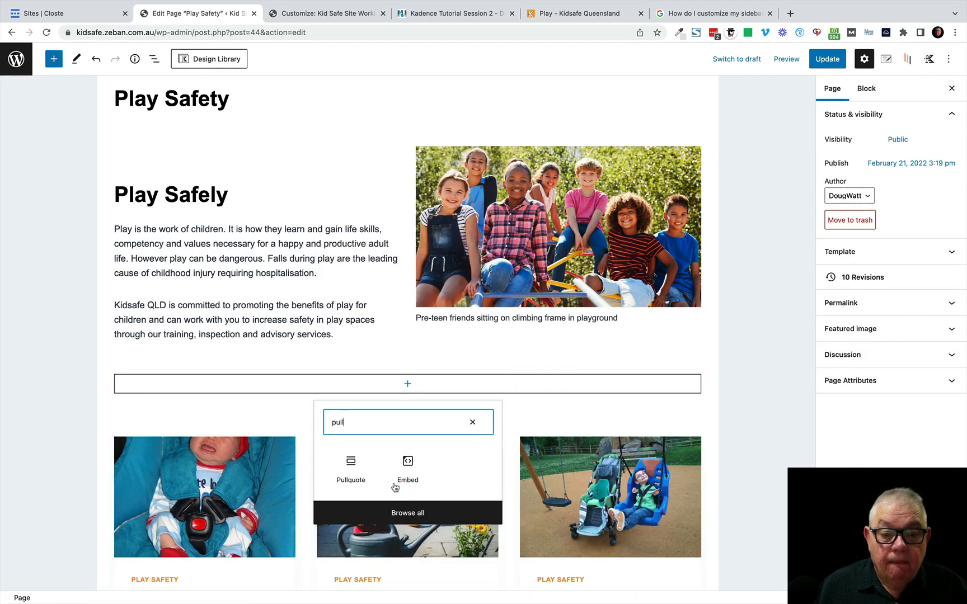
left_click(351, 466)
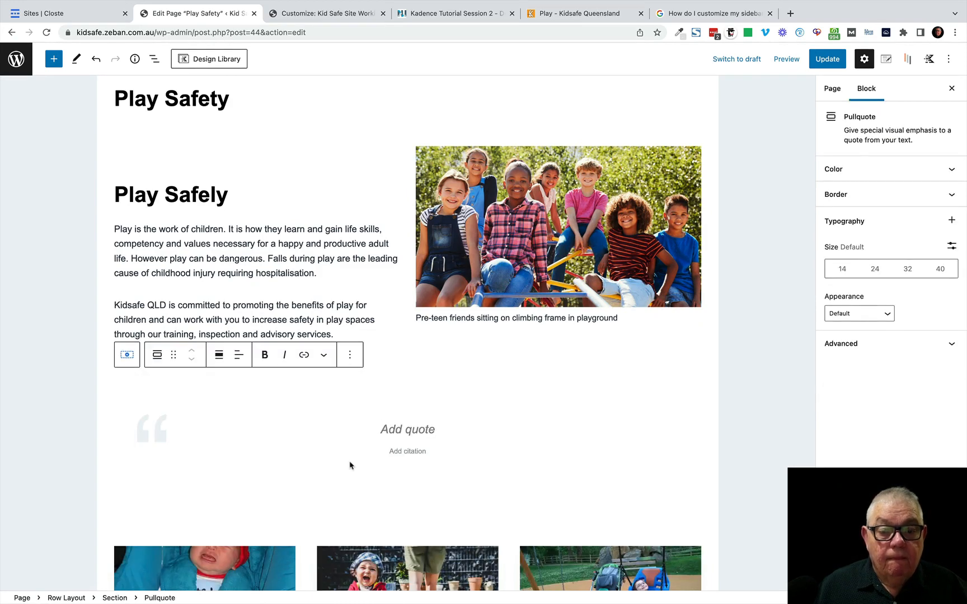
key("super+v")
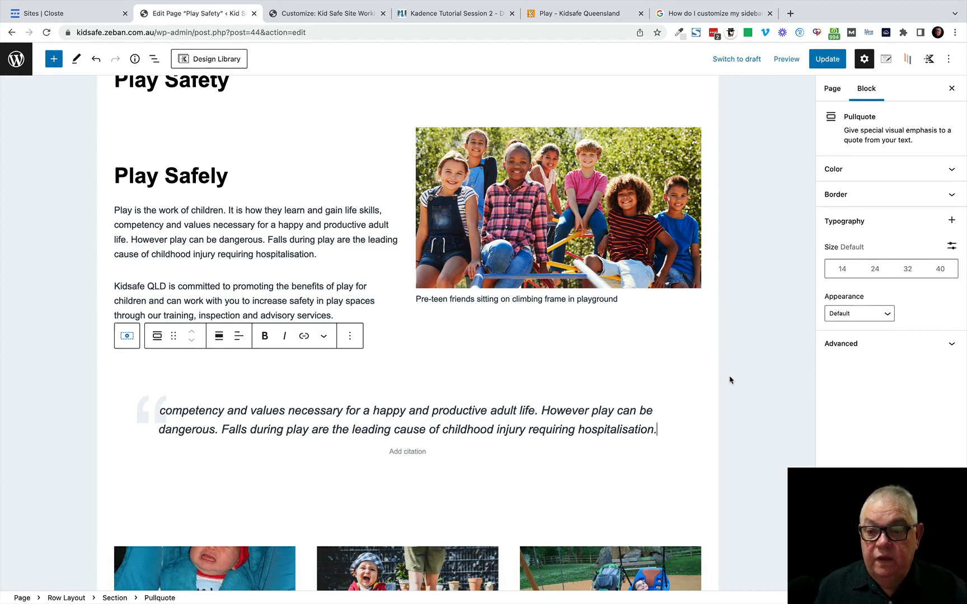
Step: Set play-safety-group-adolescents-playing.jpg from the media library as the background image of the row layout holding the pullquote
left_click(907, 59)
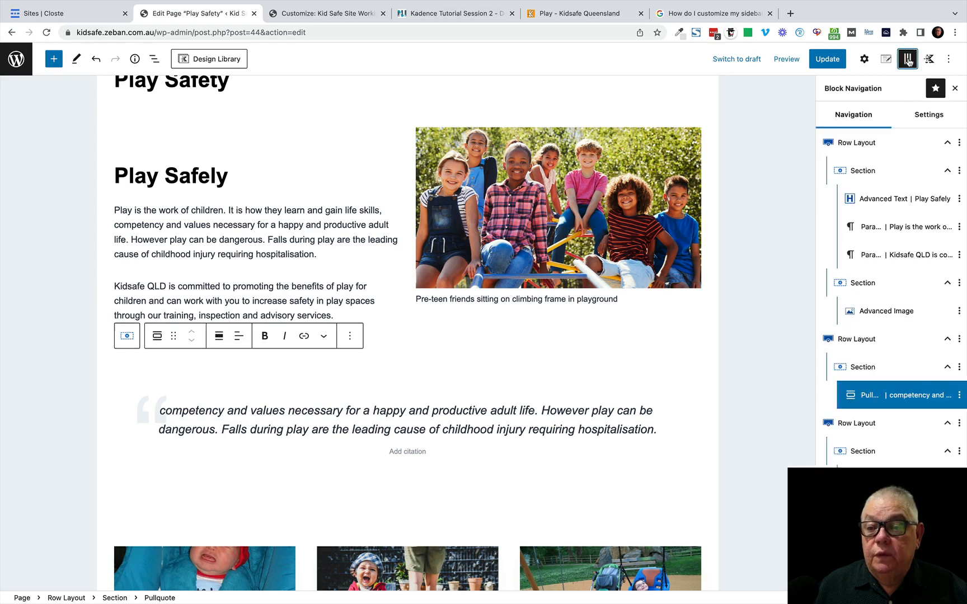
left_click(865, 339)
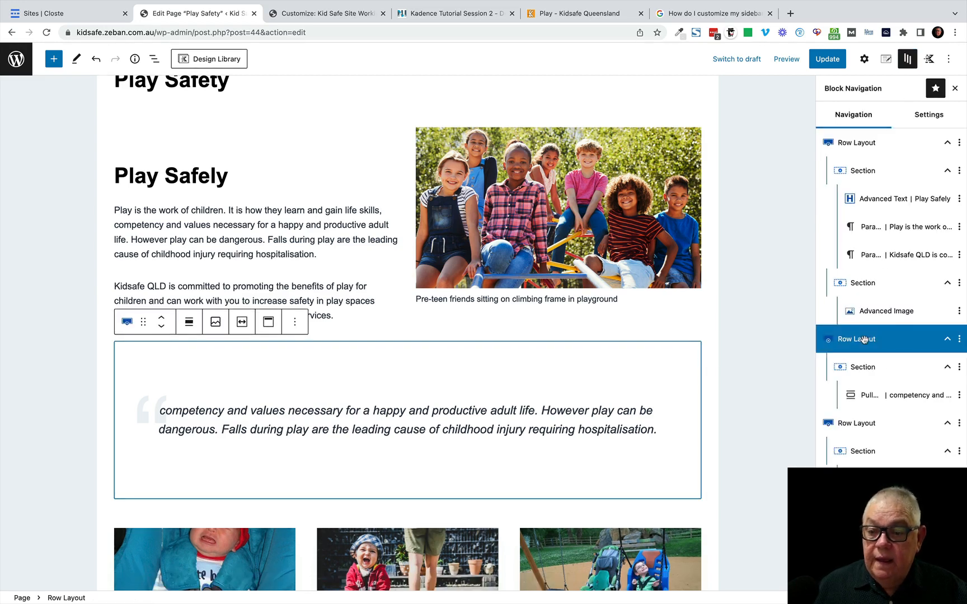
left_click(961, 340)
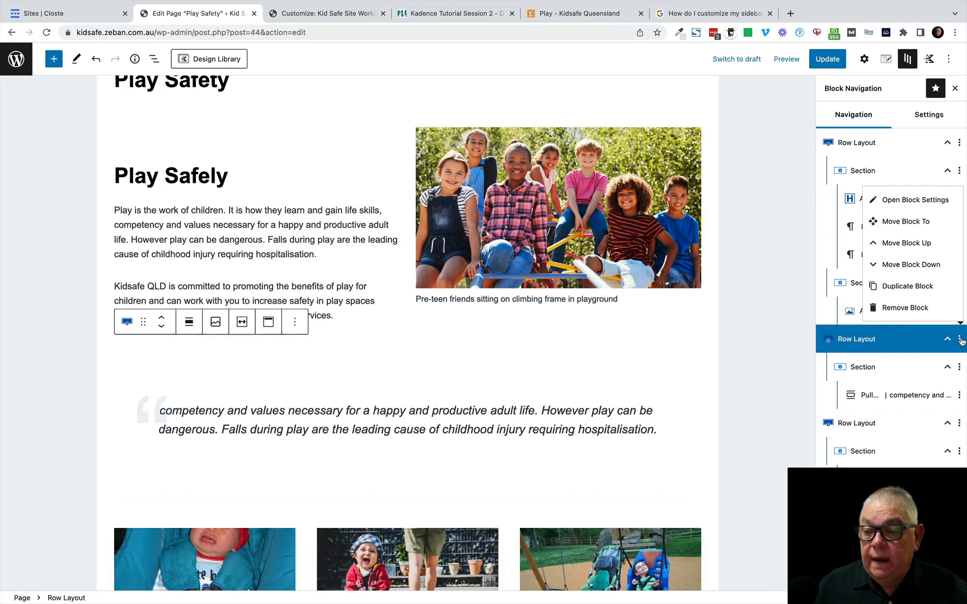
left_click(911, 202)
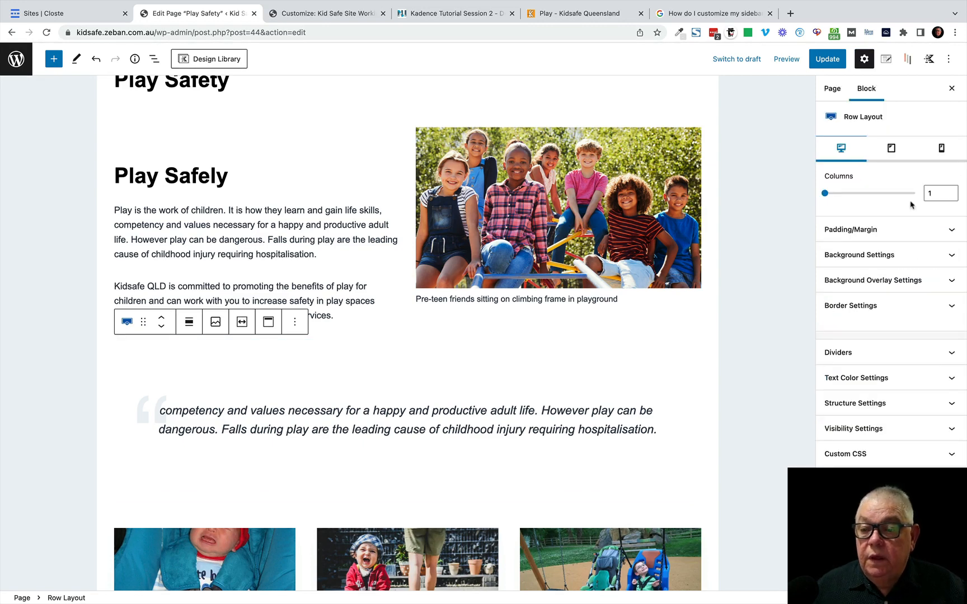
left_click(862, 256)
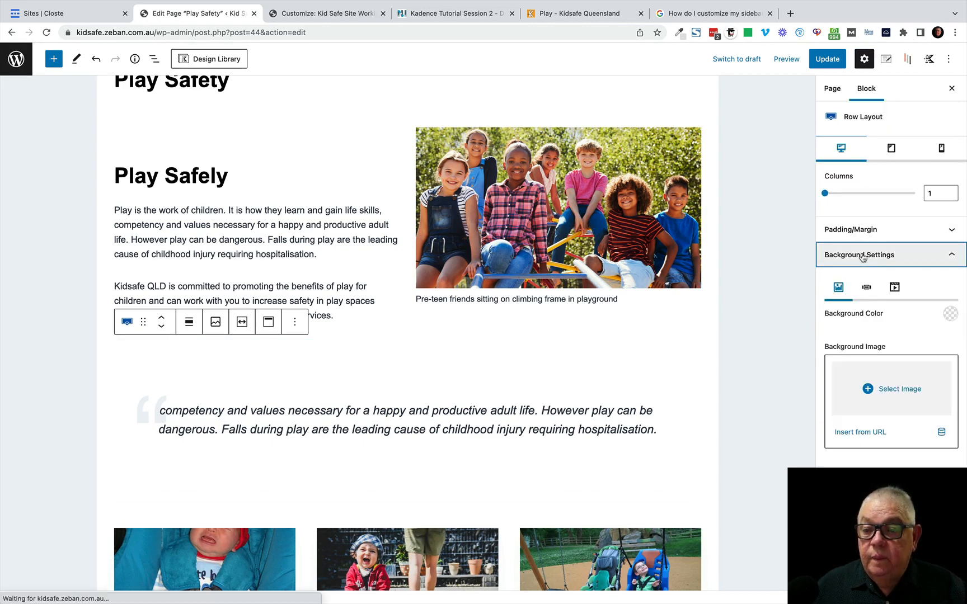
left_click(899, 391)
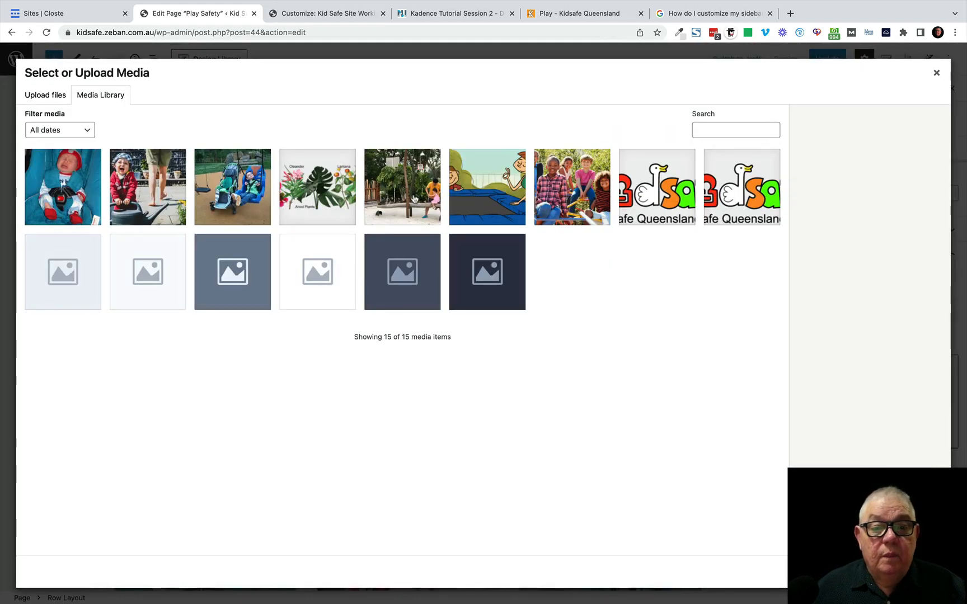
left_click(578, 192)
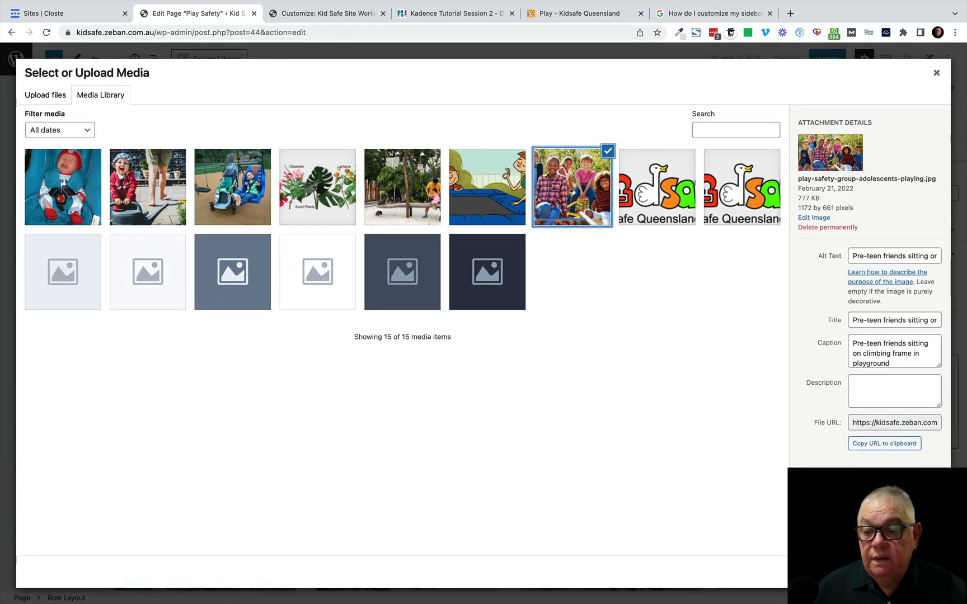
left_click(924, 572)
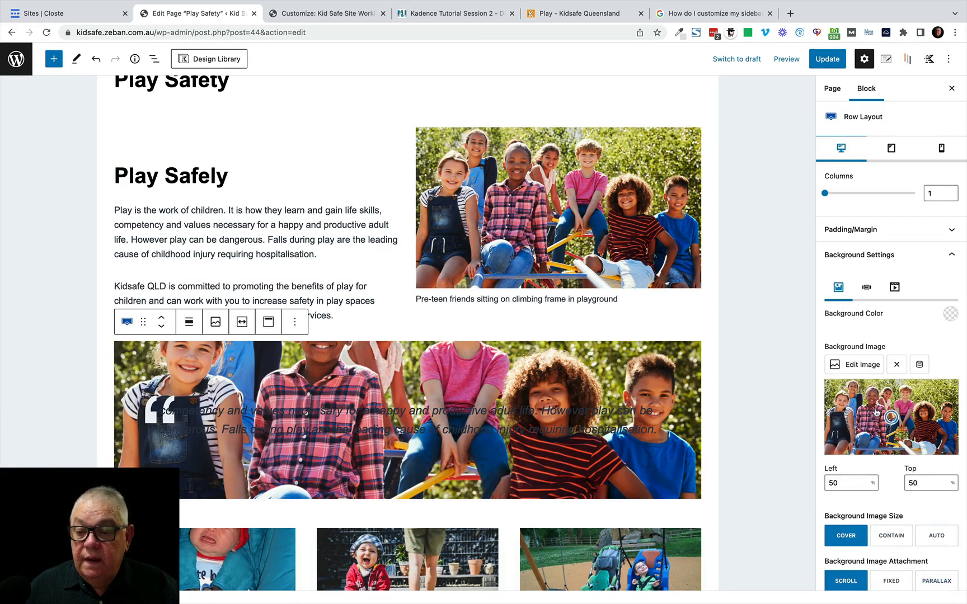
Step: Try the Contain size for the pullquote row's background image and return it to Cover
scroll(876, 413, "down", 5)
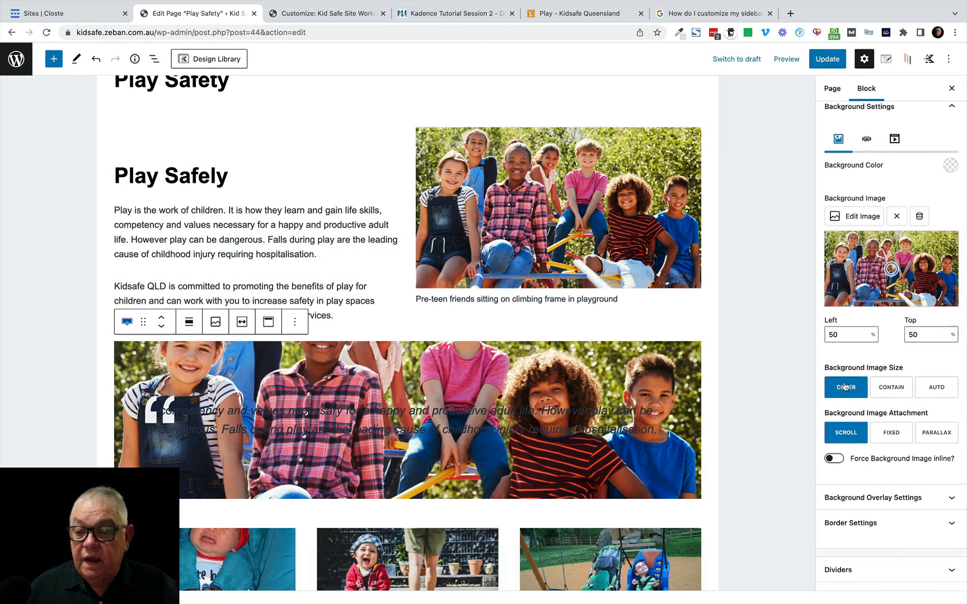
left_click(892, 390)
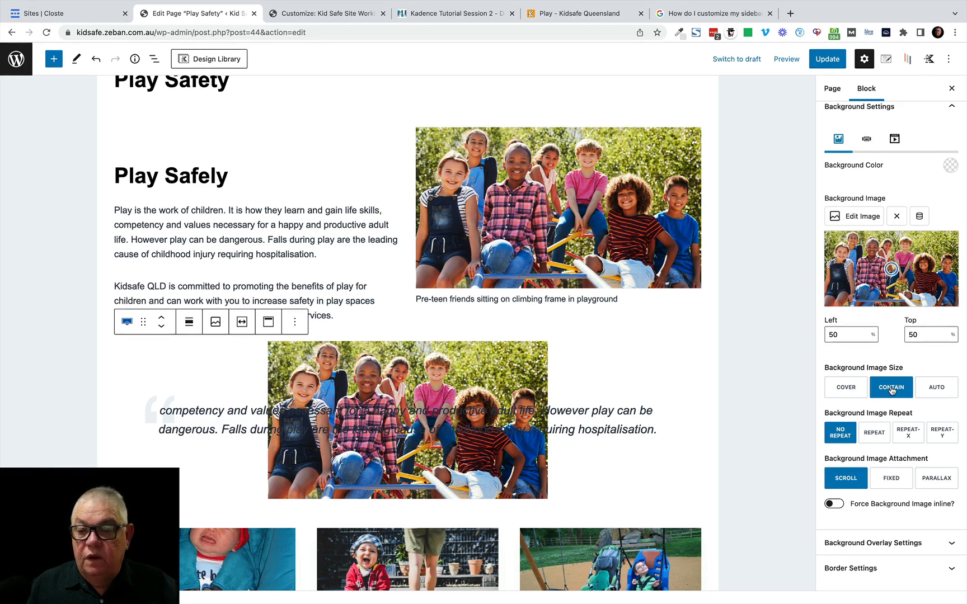
left_click(846, 388)
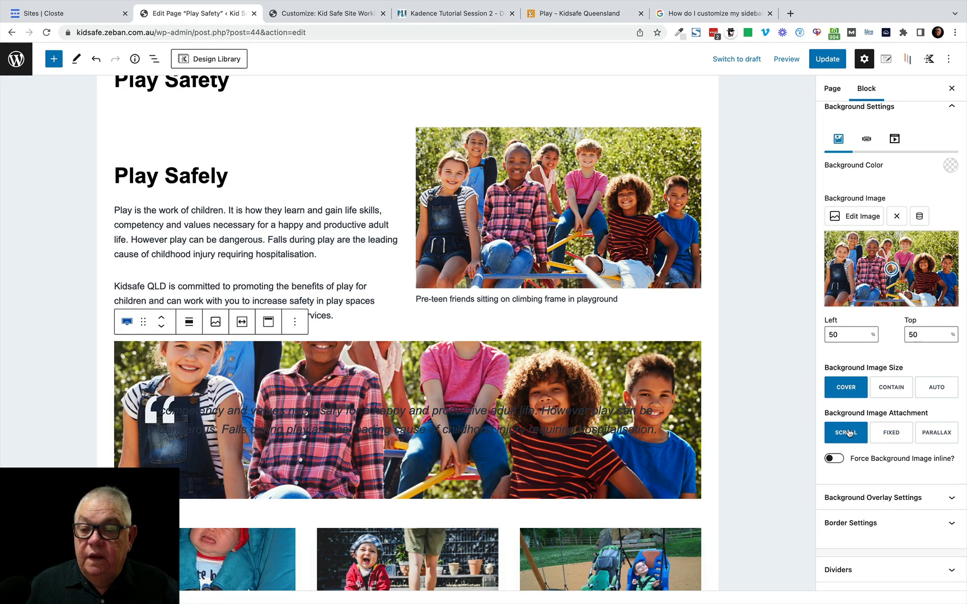
Step: Set the attachment of the pullquote row's background image to Parallax
scroll(683, 426, "down", 5)
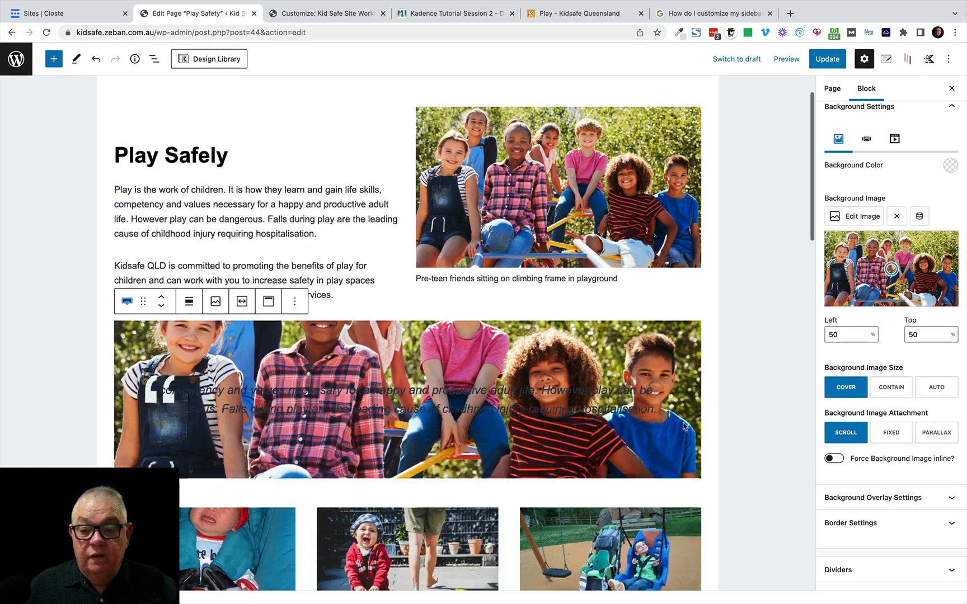
scroll(684, 427, "up", 4)
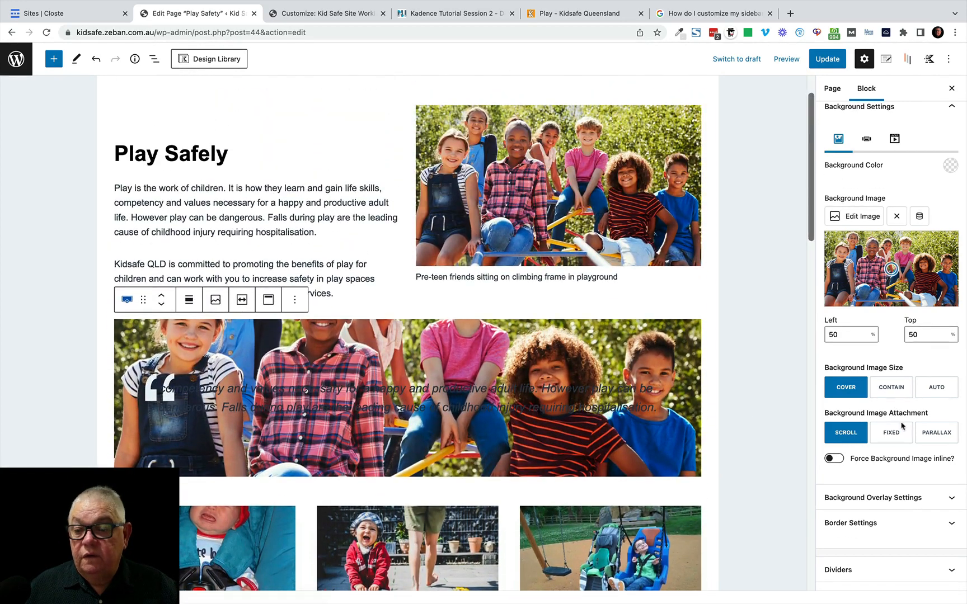
left_click(935, 437)
scroll(680, 429, "down", 2)
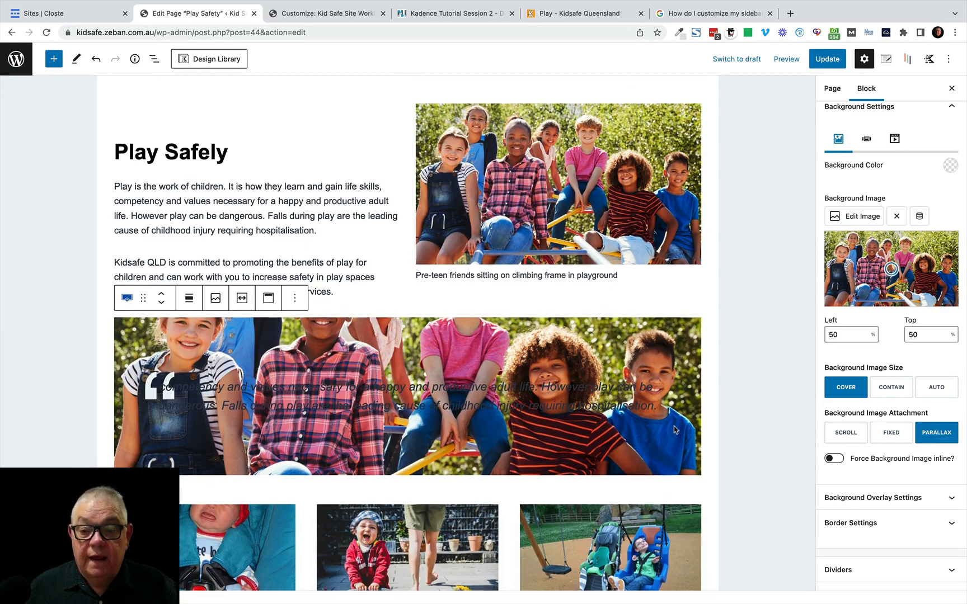
scroll(616, 420, "up", 2)
Step: Set the pullquote's text color to the white theme color, #ffffff
left_click(537, 408)
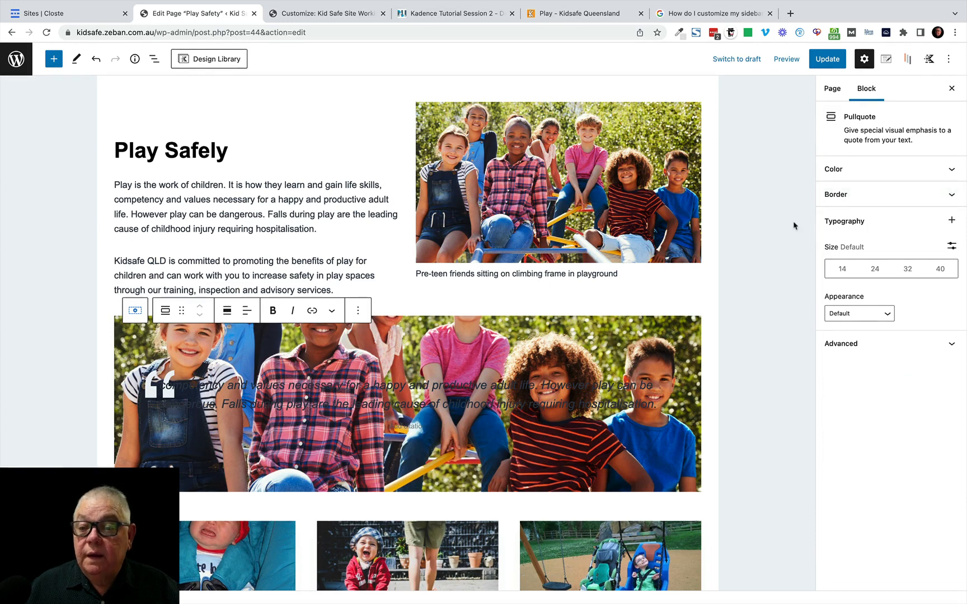
triple_click(551, 407)
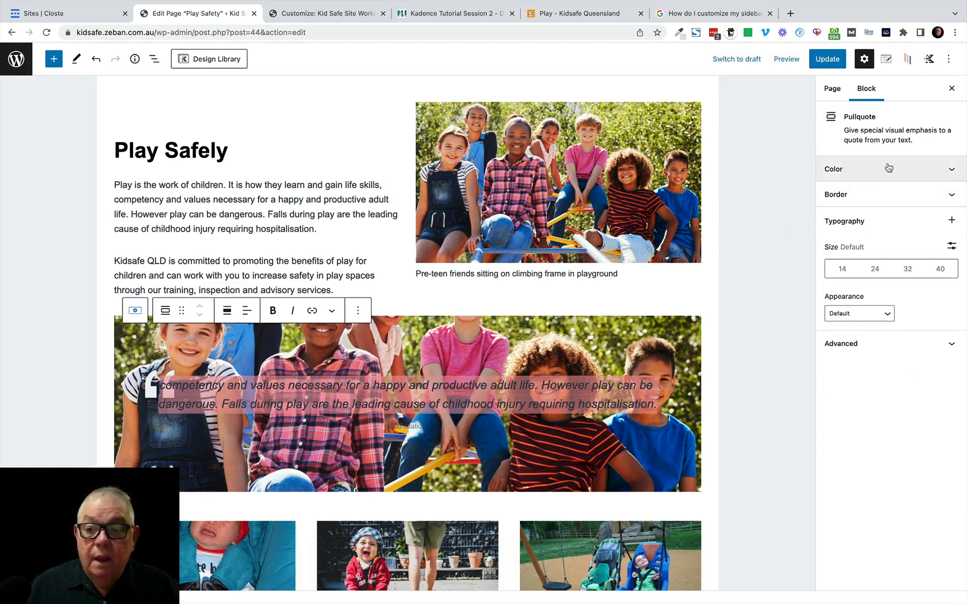
left_click(948, 173)
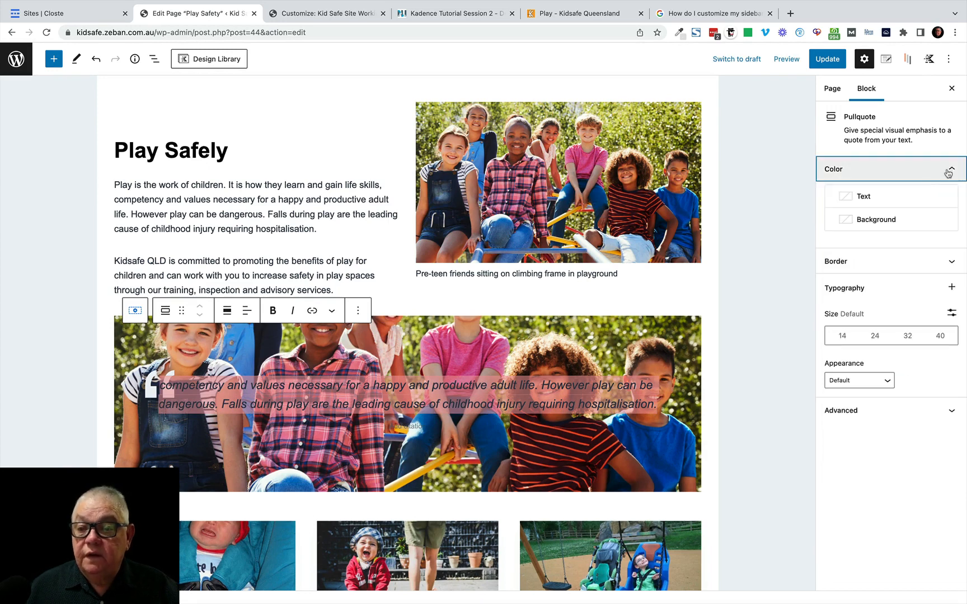
left_click(849, 199)
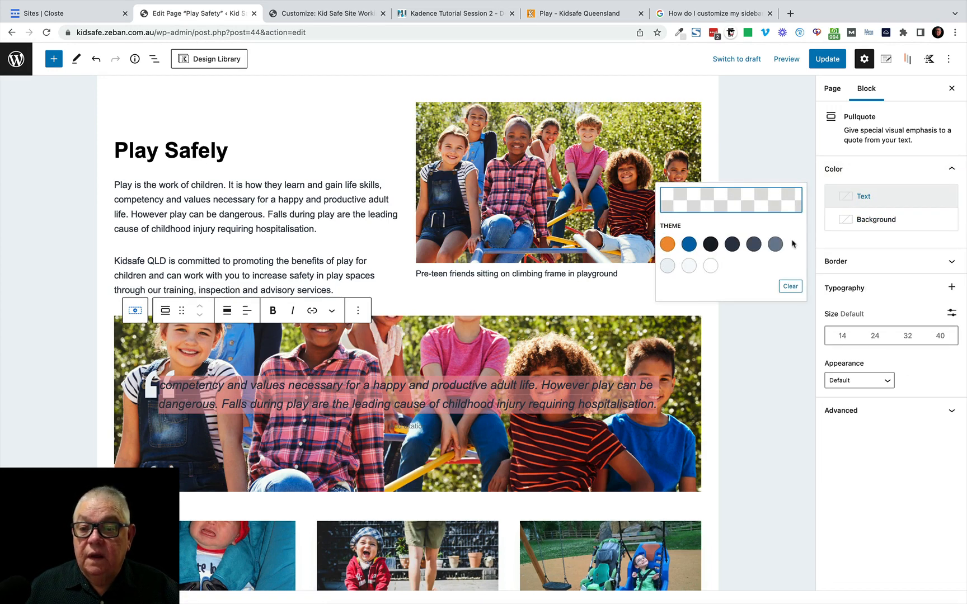
left_click(711, 266)
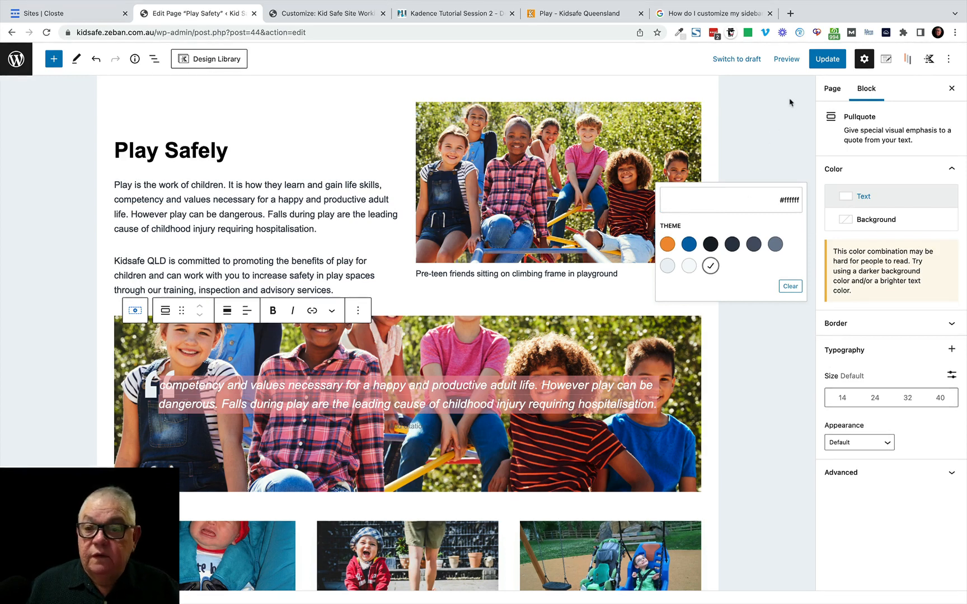
Step: Update the page and examine how the pullquote row's parallax background moves on the published page
left_click(826, 59)
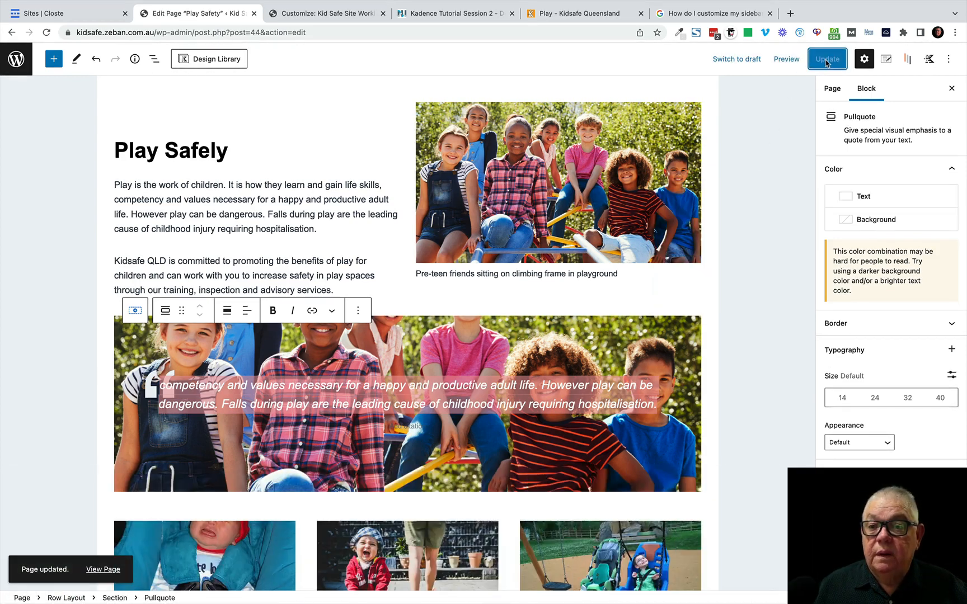
left_click(106, 569)
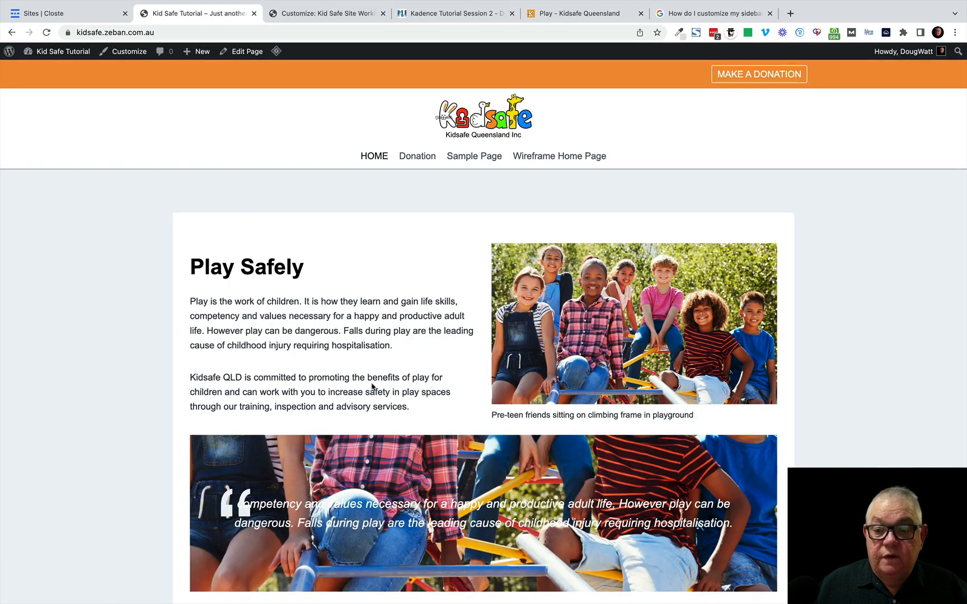
scroll(347, 386, "down", 5)
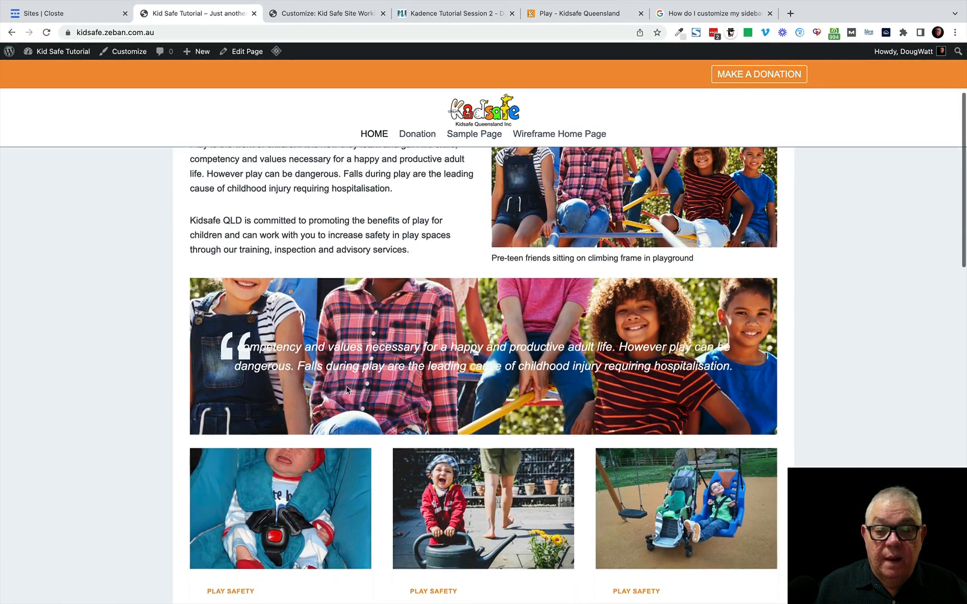
scroll(355, 394, "down", 4)
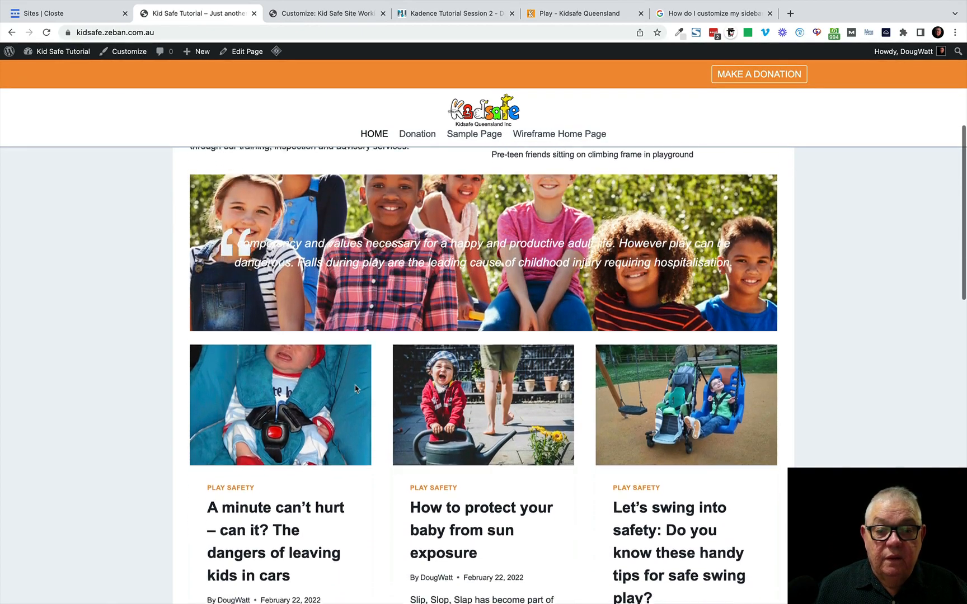
scroll(355, 388, "up", 4)
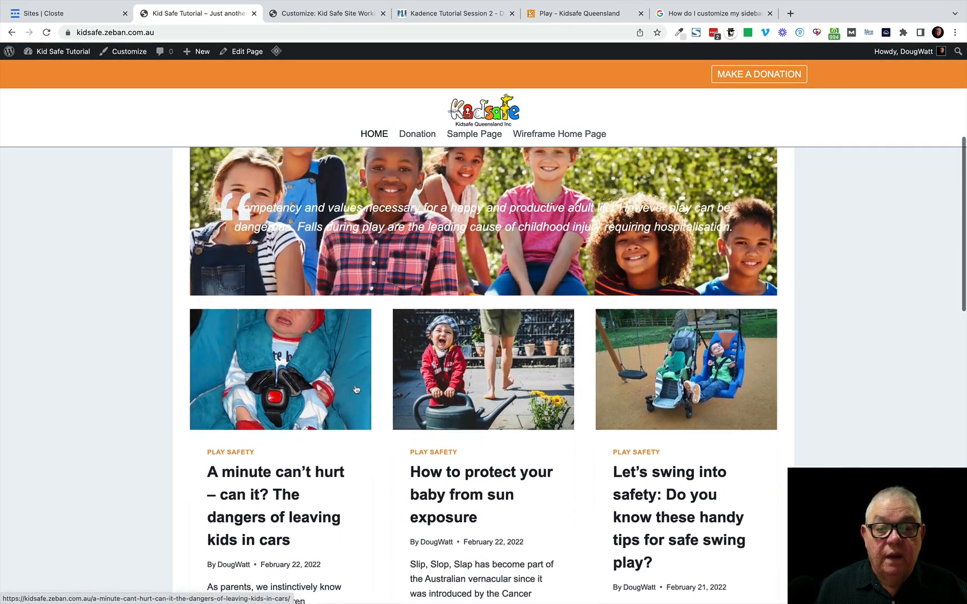
scroll(356, 389, "up", 4)
scroll(356, 389, "down", 4)
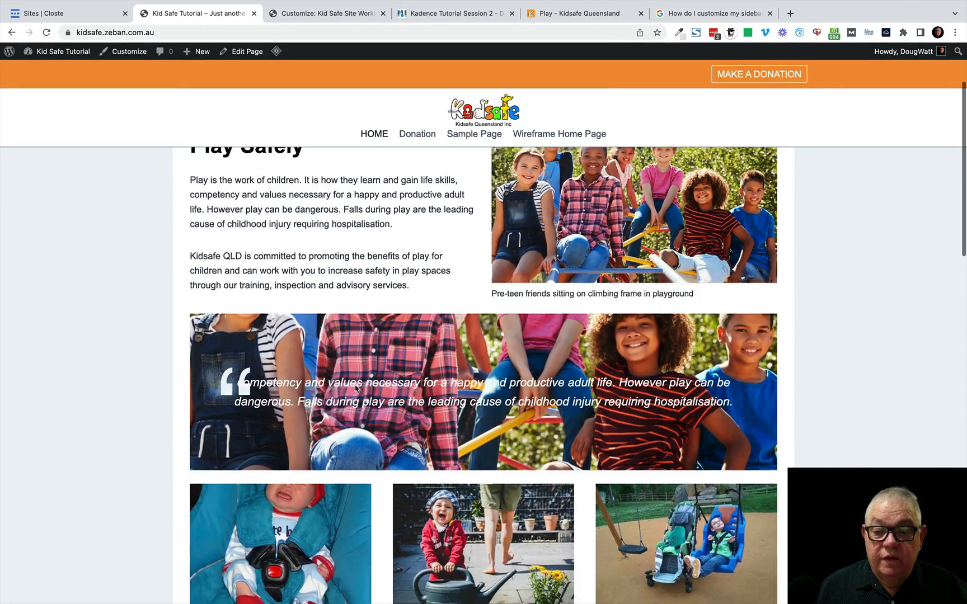
scroll(356, 389, "down", 1)
scroll(356, 388, "up", 3)
scroll(356, 390, "down", 1)
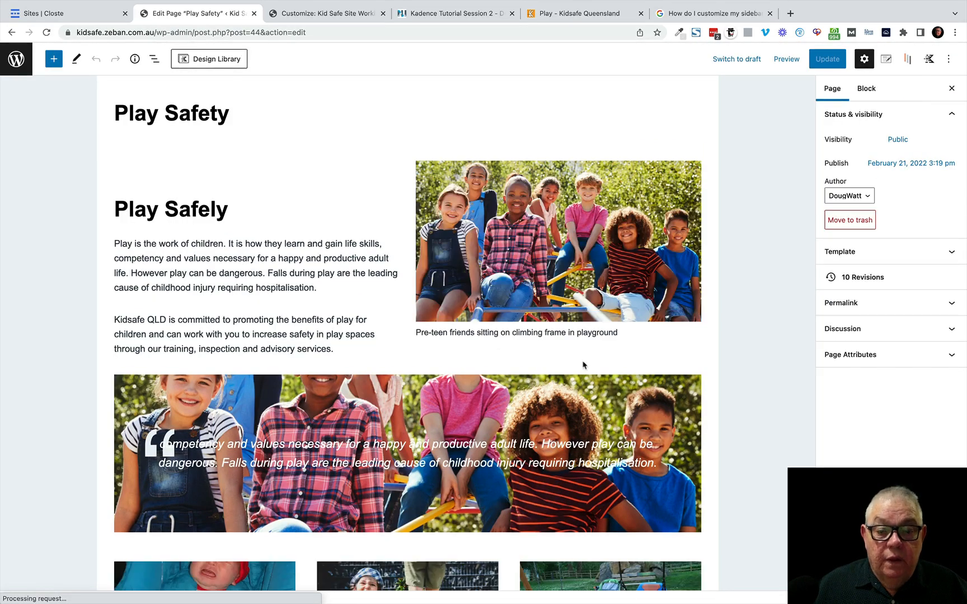
Step: Set the top and bottom padding of the pullquote's row layout to 75 px
left_click(908, 60)
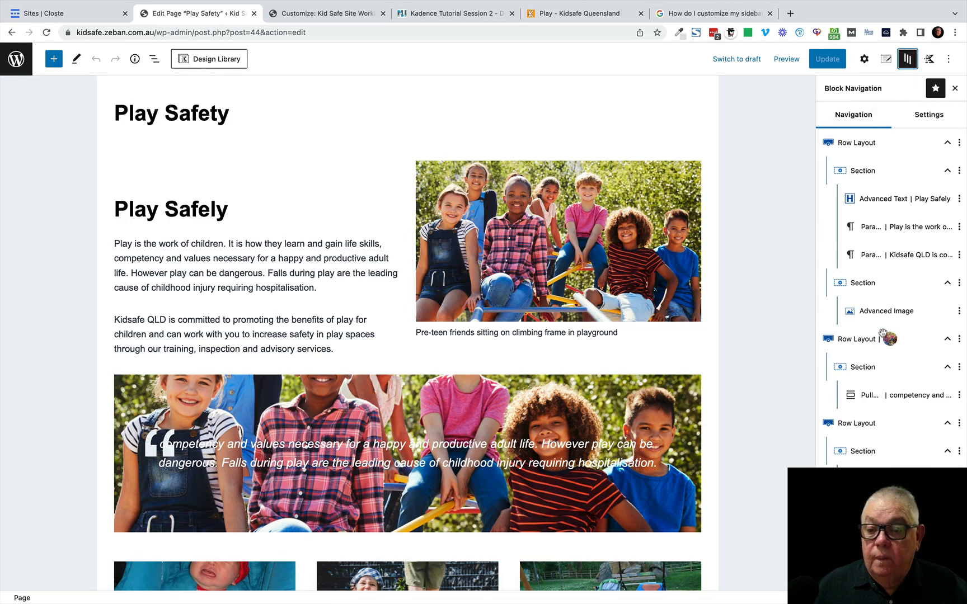
left_click(859, 339)
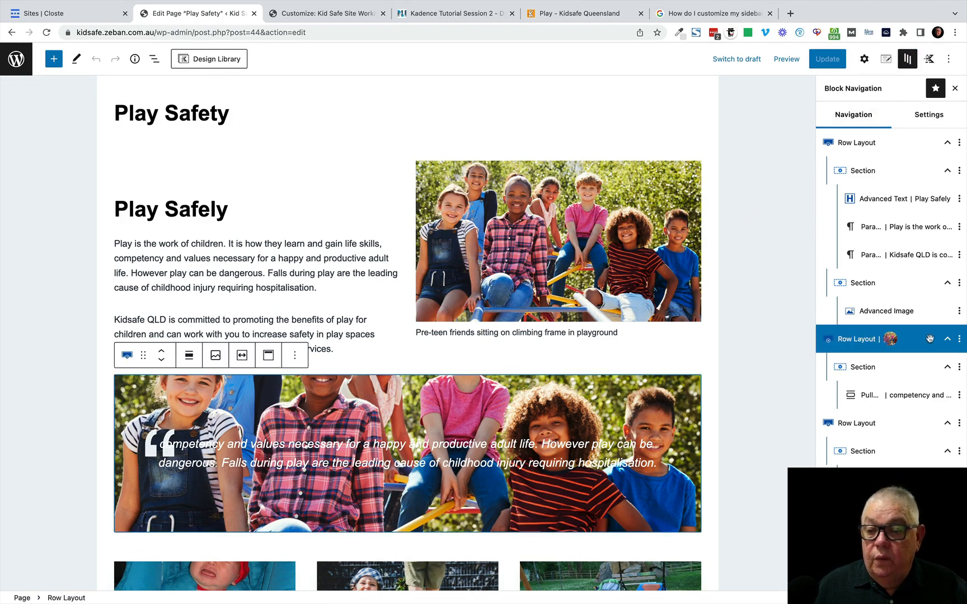
left_click(959, 340)
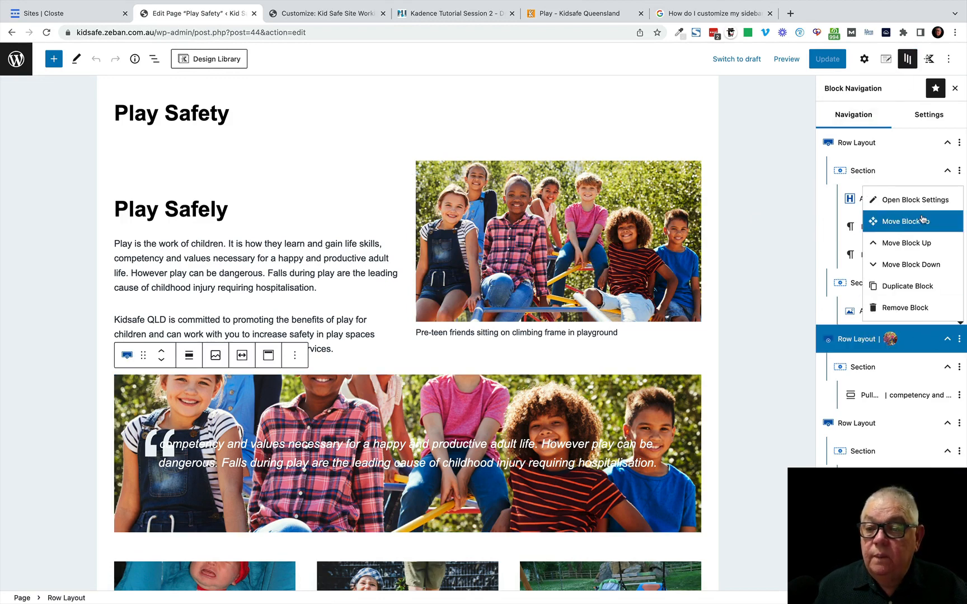
left_click(912, 201)
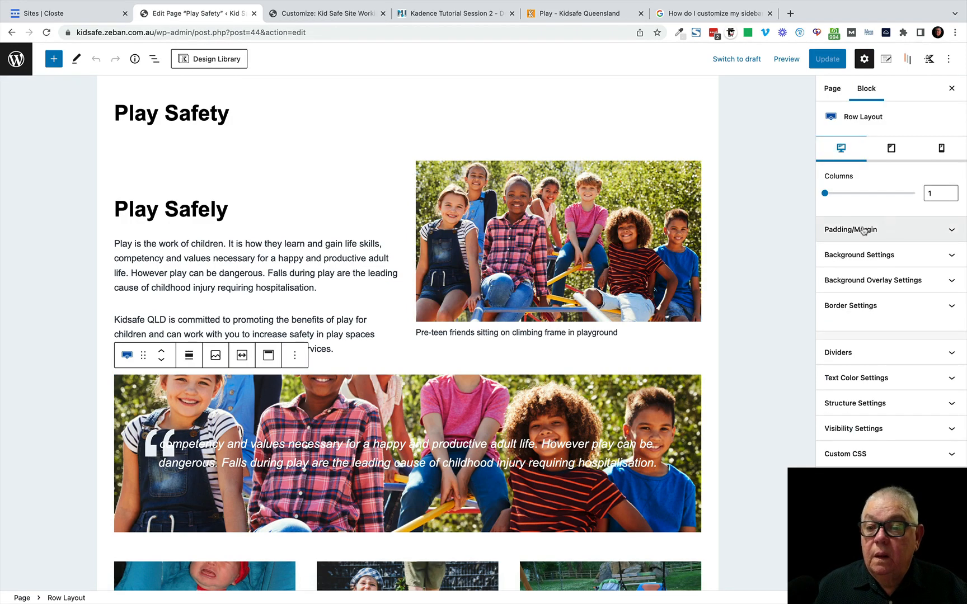
left_click(952, 229)
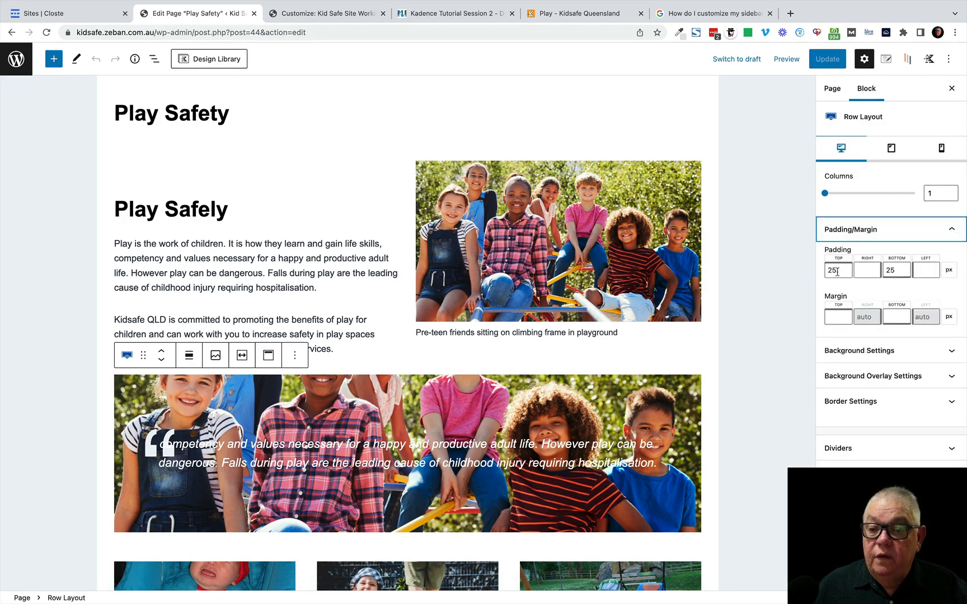
left_click_drag(832, 270, 817, 273)
type("7")
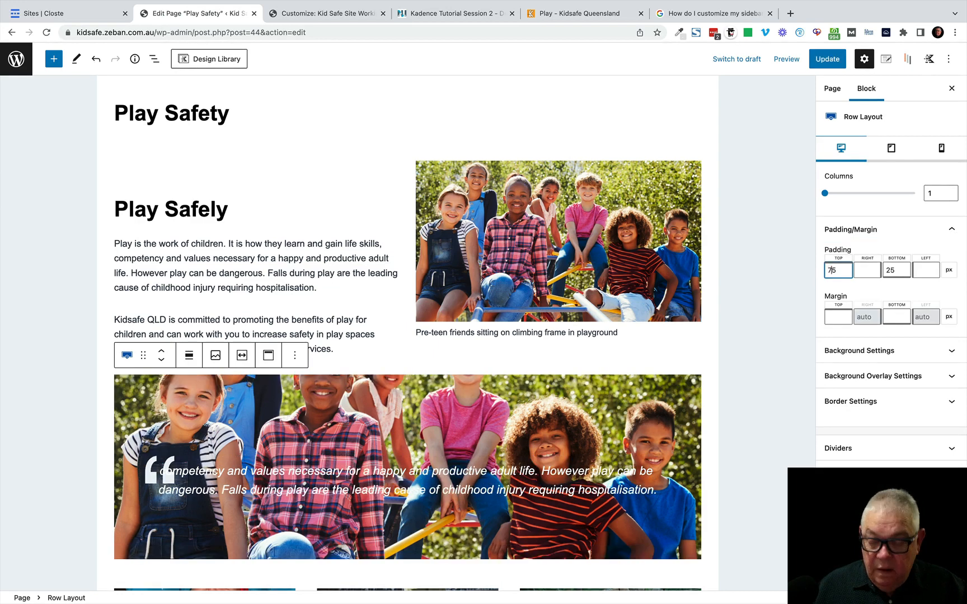
left_click_drag(892, 272, 883, 273)
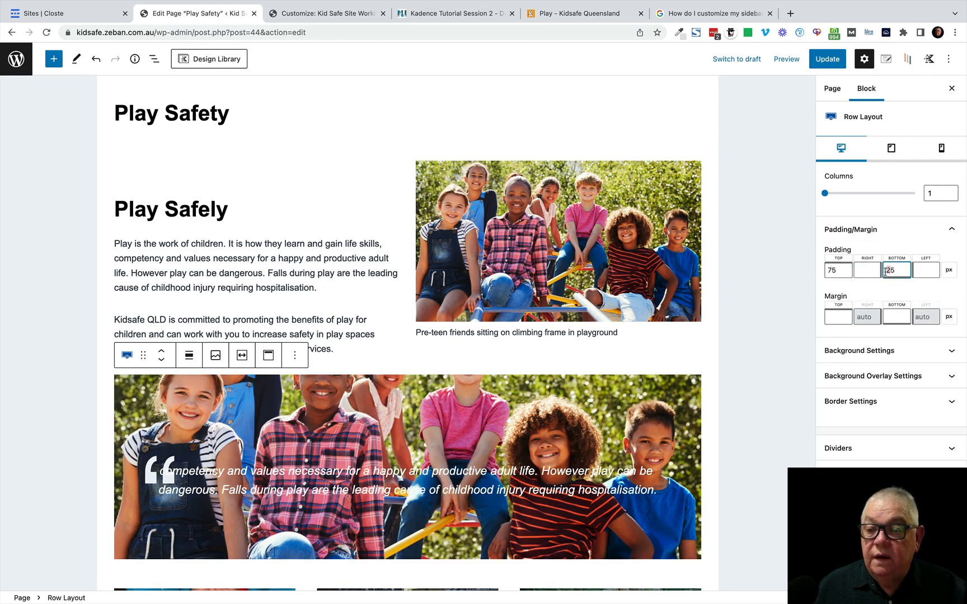
type("7")
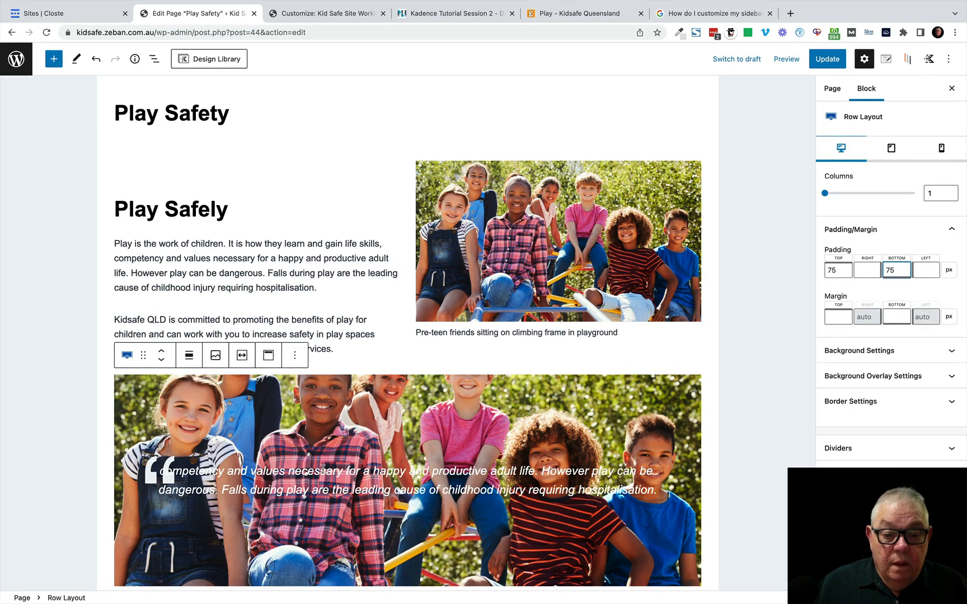
Step: Set the top and bottom padding of the two-column Play Safely row to 75 px
left_click(400, 243)
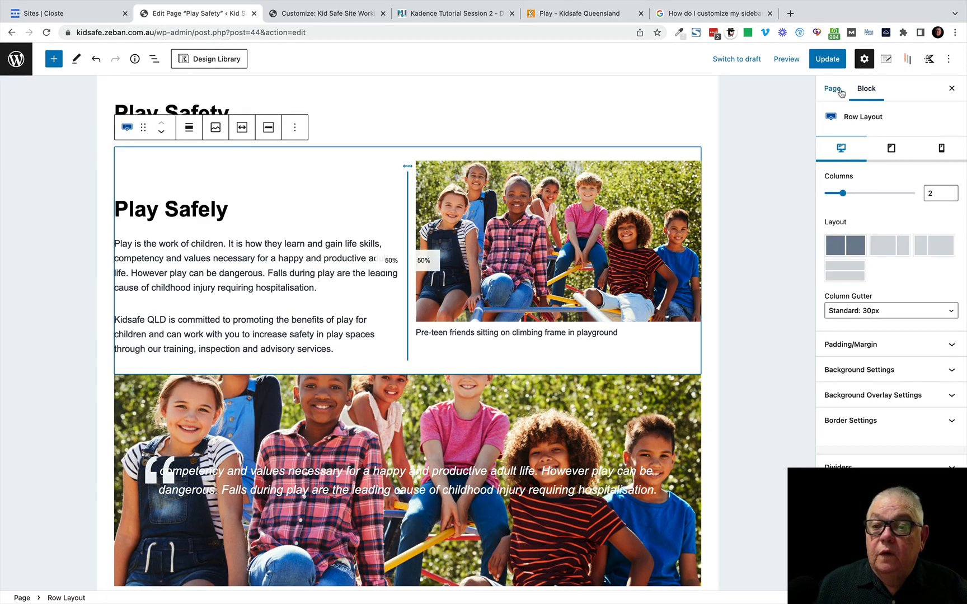
left_click(908, 59)
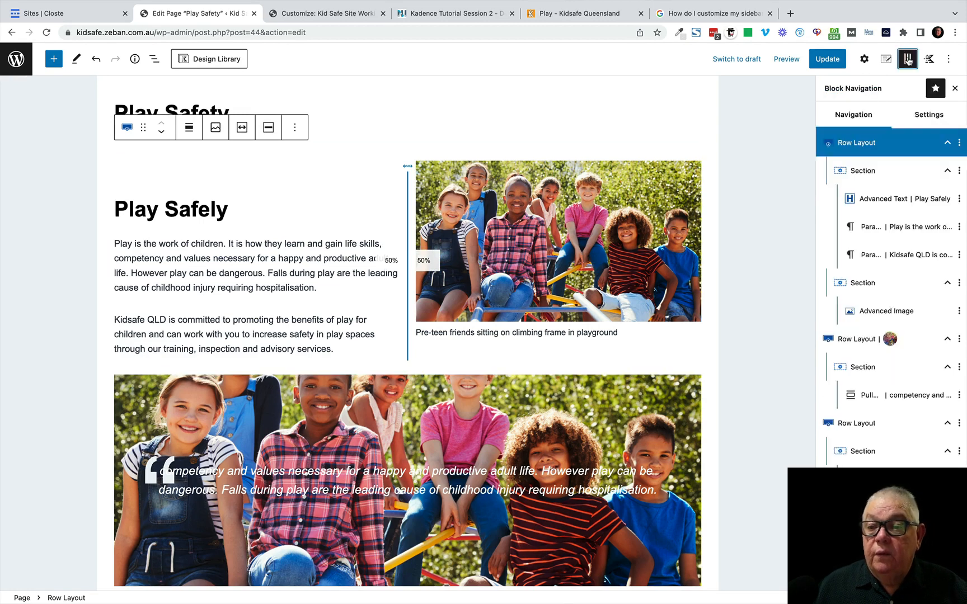
left_click(959, 143)
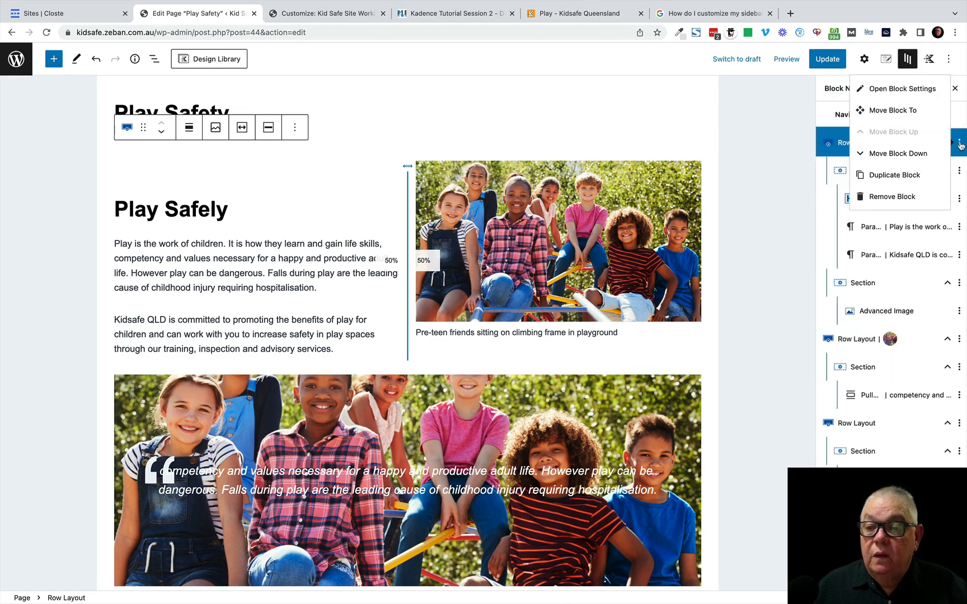
left_click(904, 90)
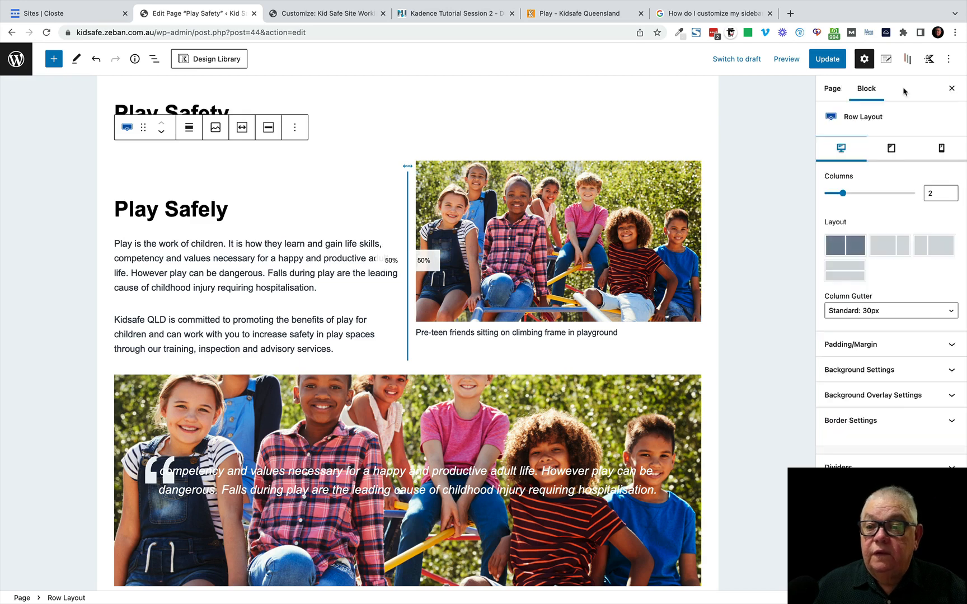
left_click(867, 345)
left_click_drag(834, 385, 824, 391)
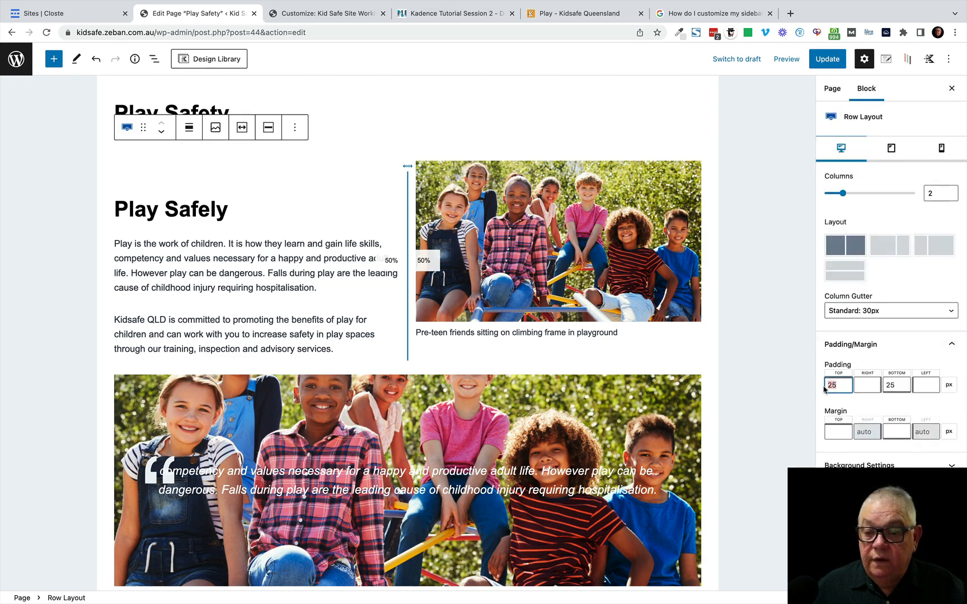
type("75")
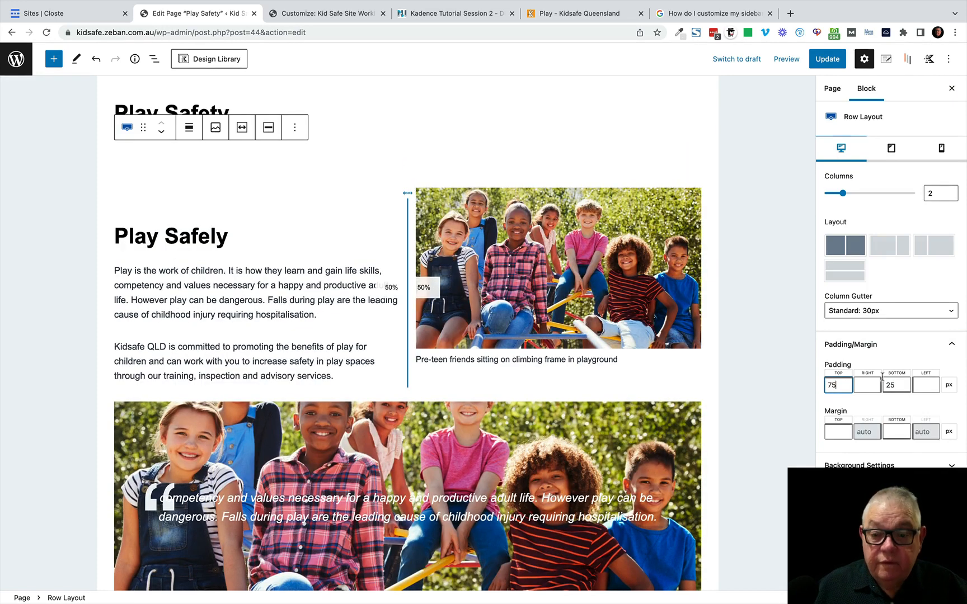
double_click(895, 385)
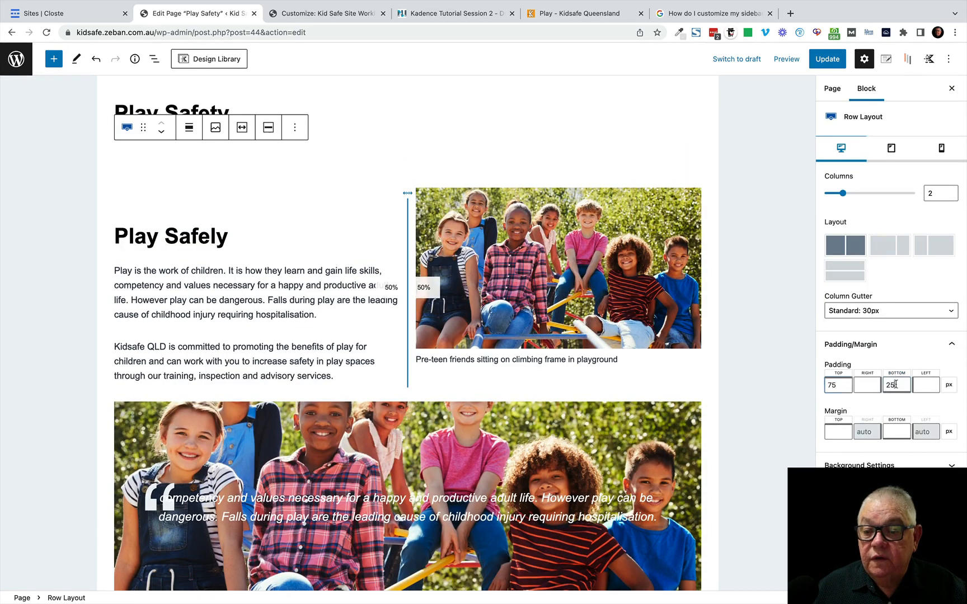
type("75")
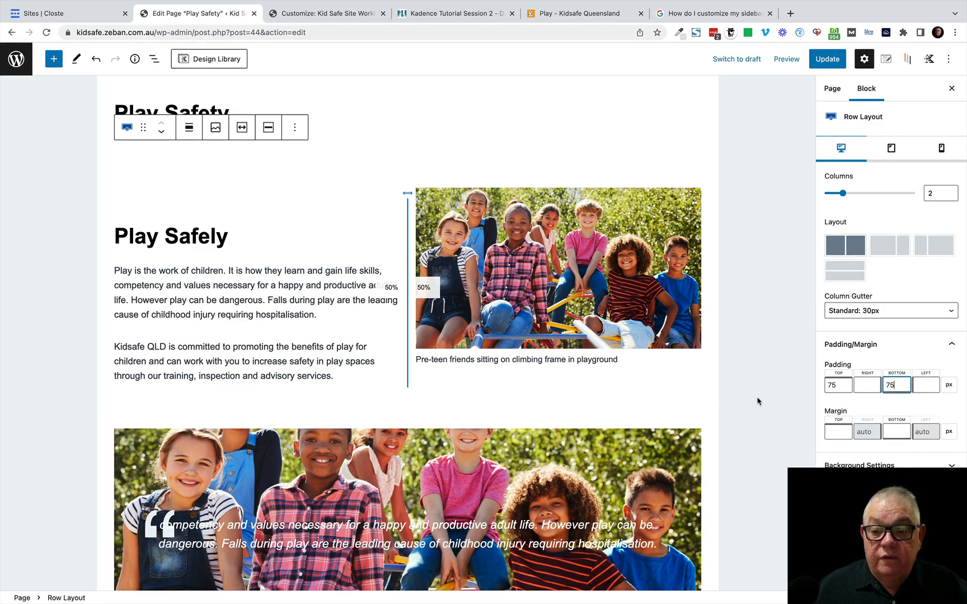
scroll(762, 392, "down", 2)
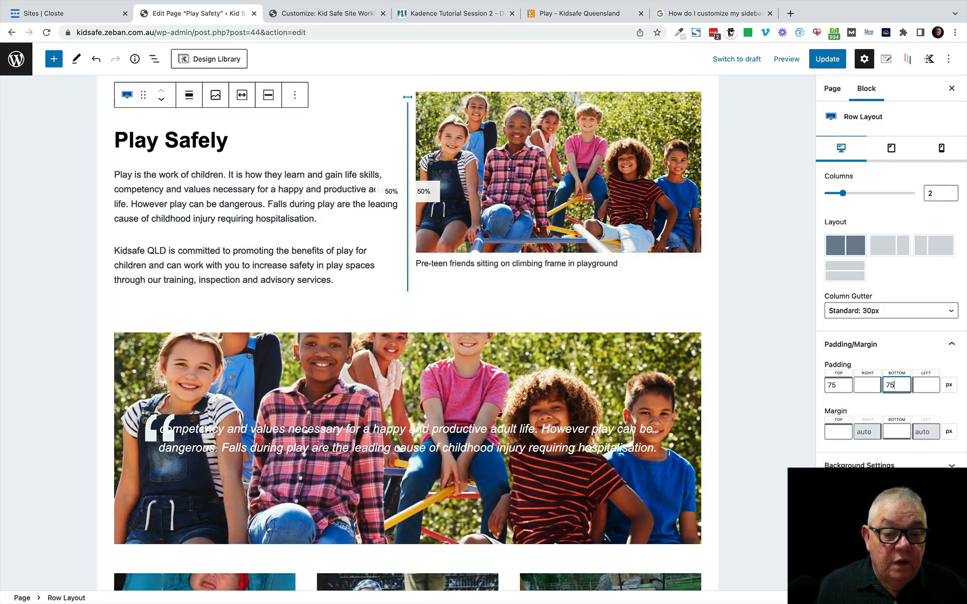
Step: Insert two blank lines above the quote text inside the pullquote
left_click(308, 413)
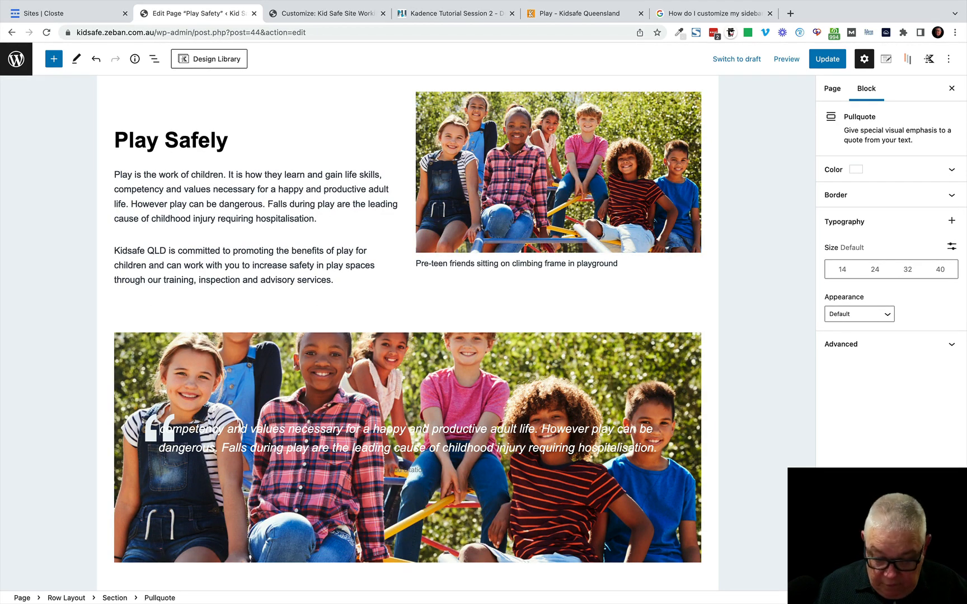
scroll(408, 319, "down", 1)
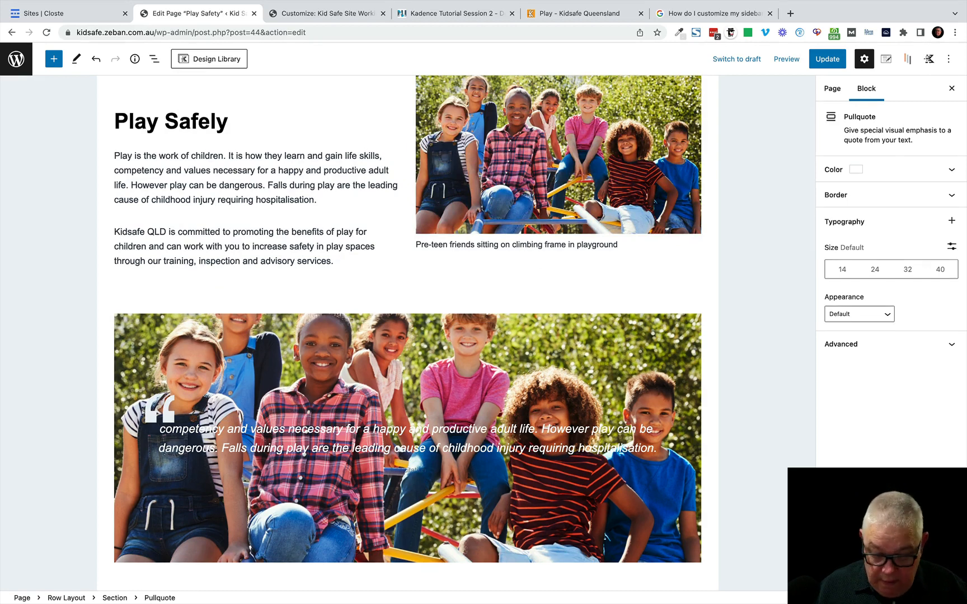
scroll(407, 319, "down", 1)
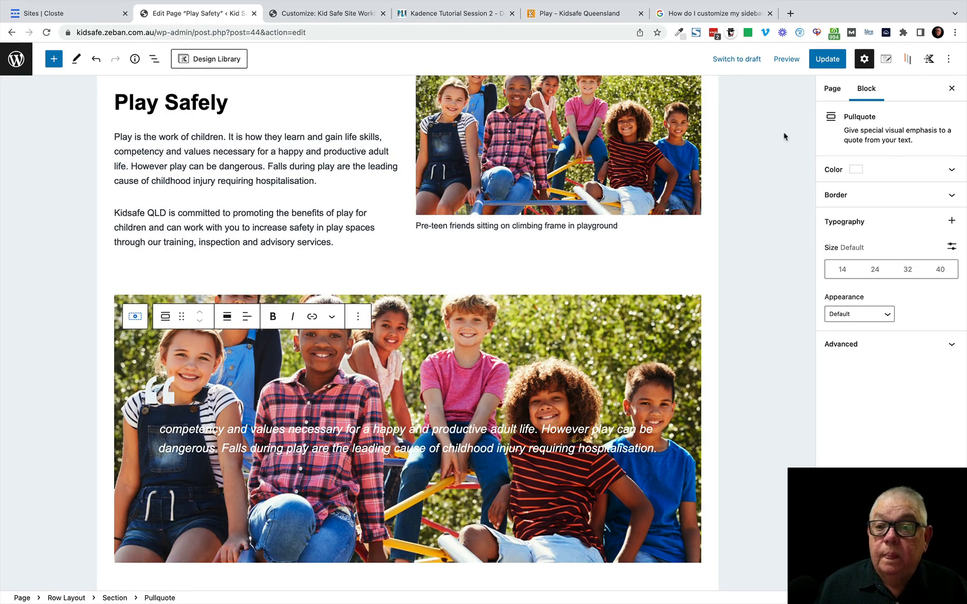
Step: Update the page and examine the new row spacing and pullquote text position on the published page
left_click(830, 60)
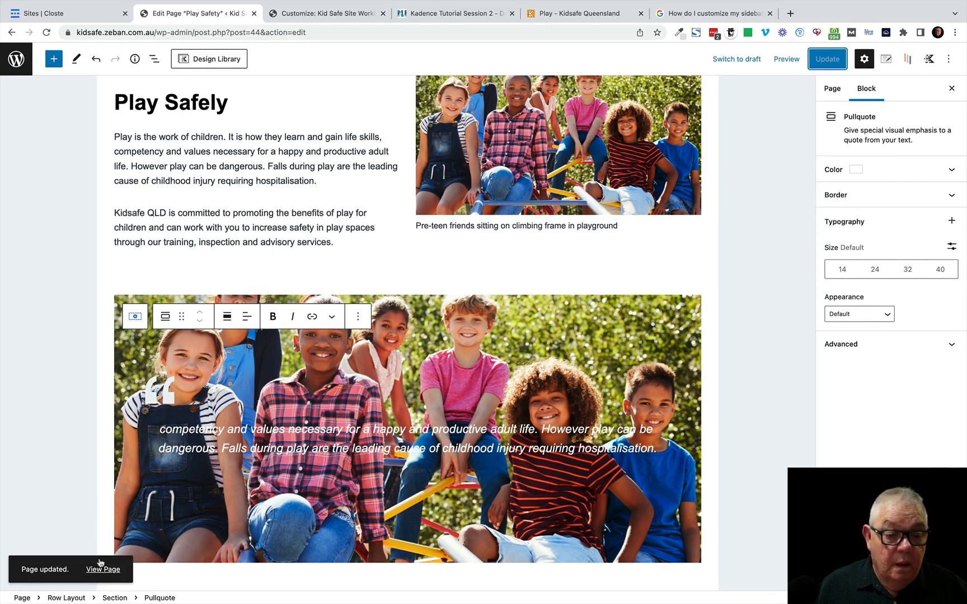
left_click(99, 567)
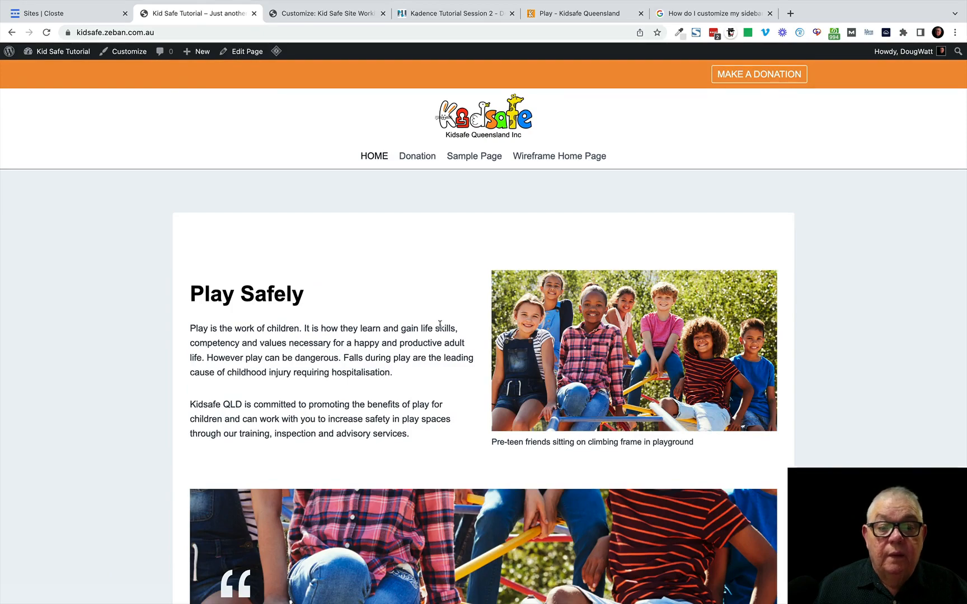
scroll(440, 325, "down", 5)
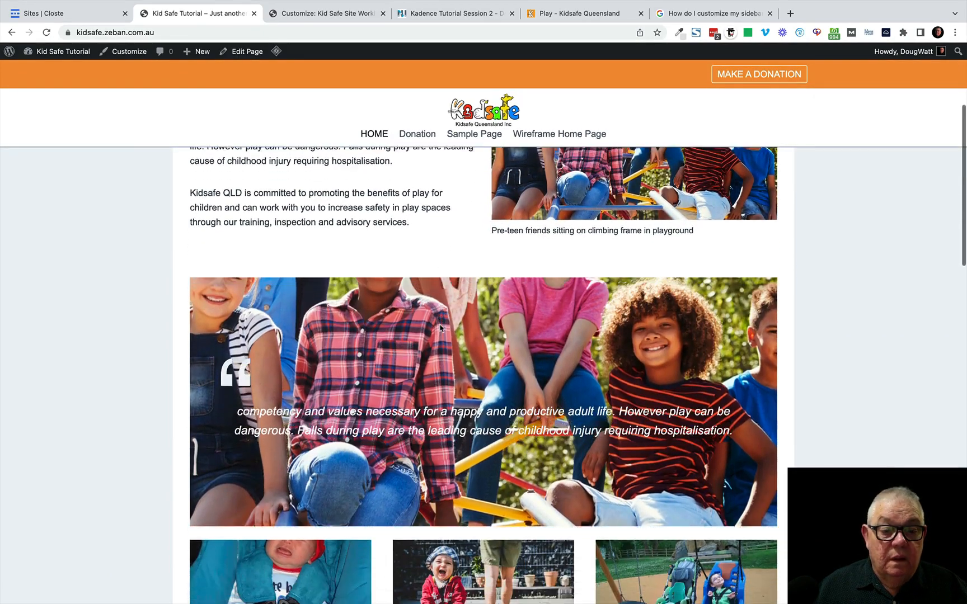
scroll(440, 327, "down", 4)
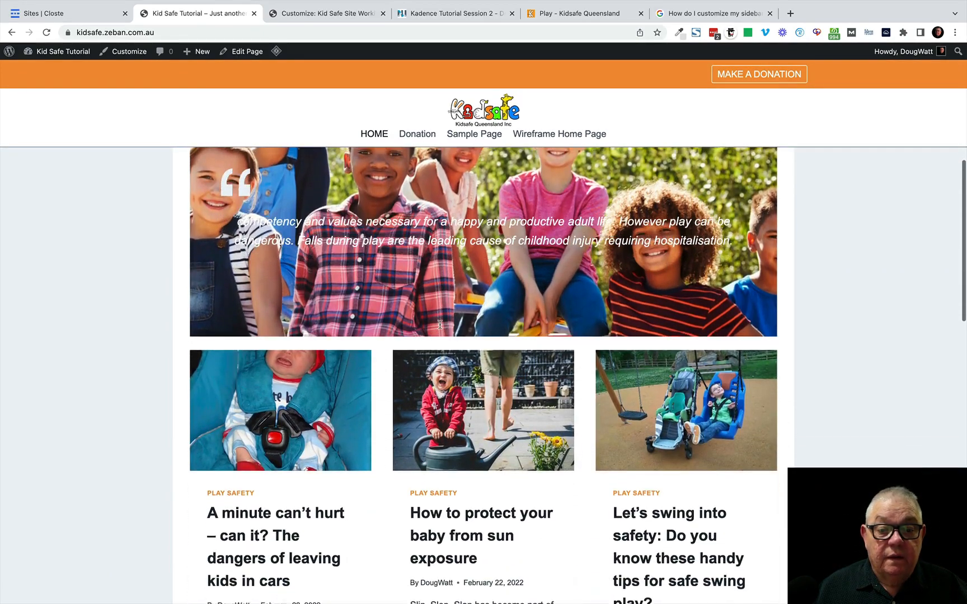
scroll(440, 324, "up", 6)
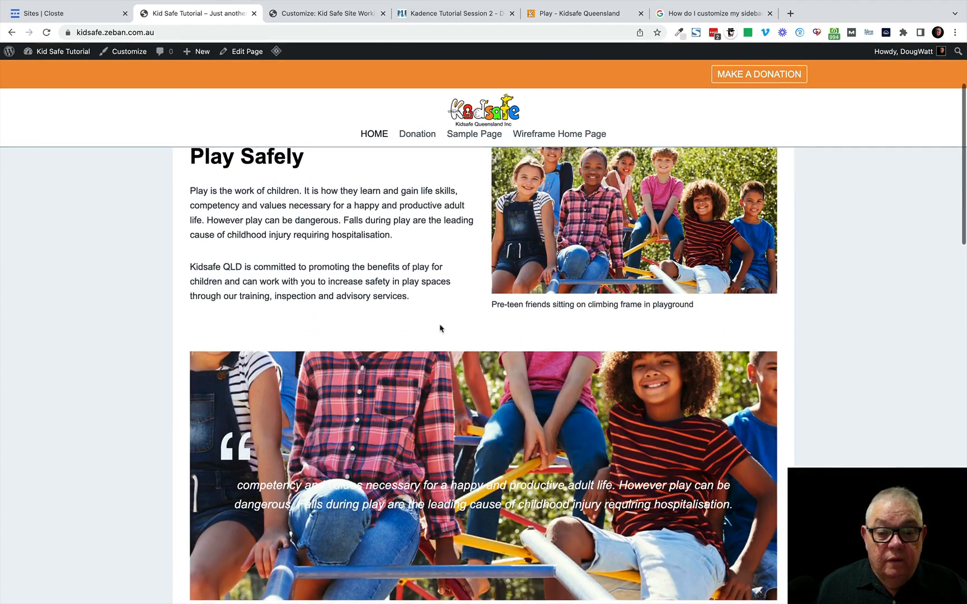
scroll(440, 328, "down", 3)
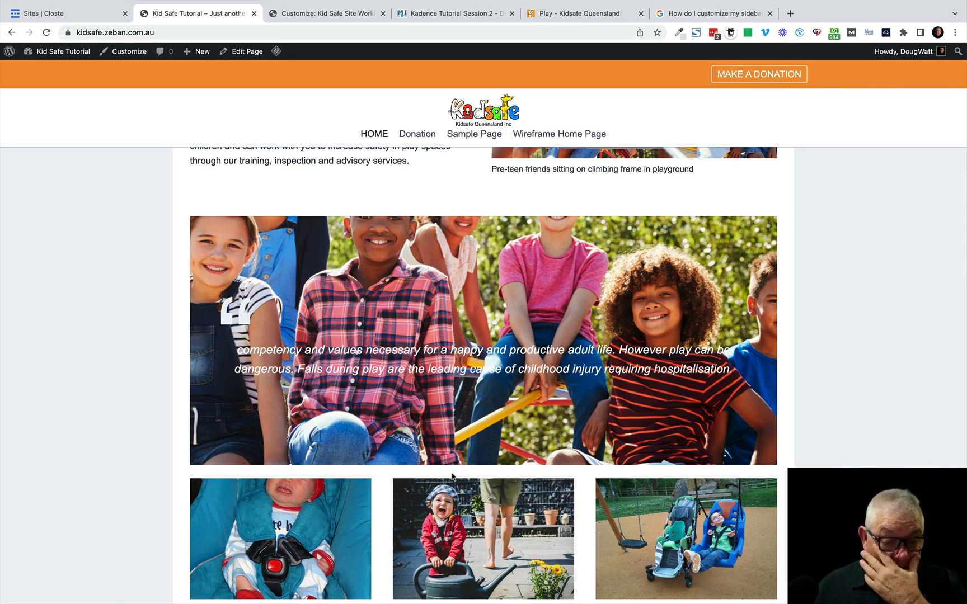
scroll(452, 476, "up", 4)
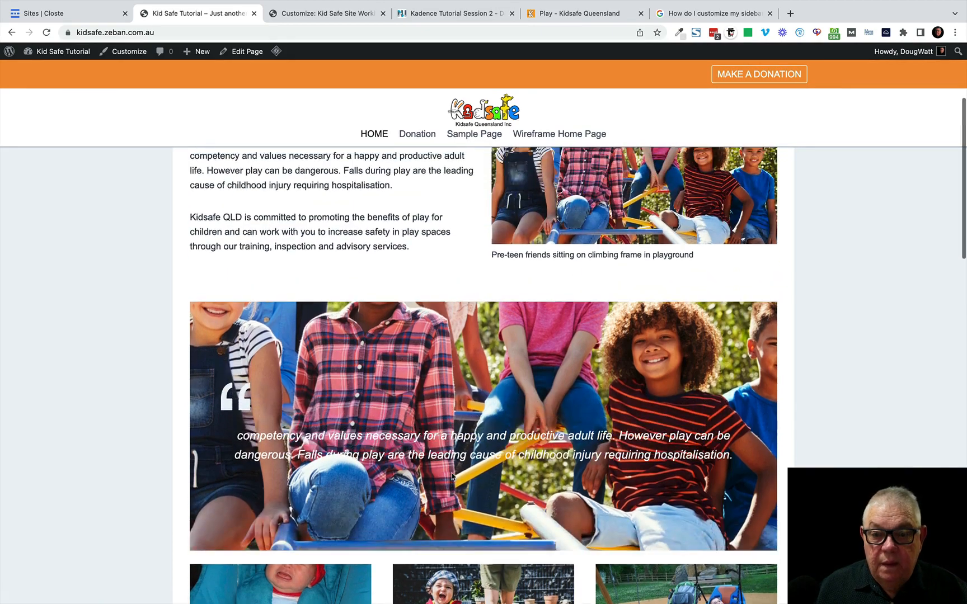
scroll(452, 475, "down", 1)
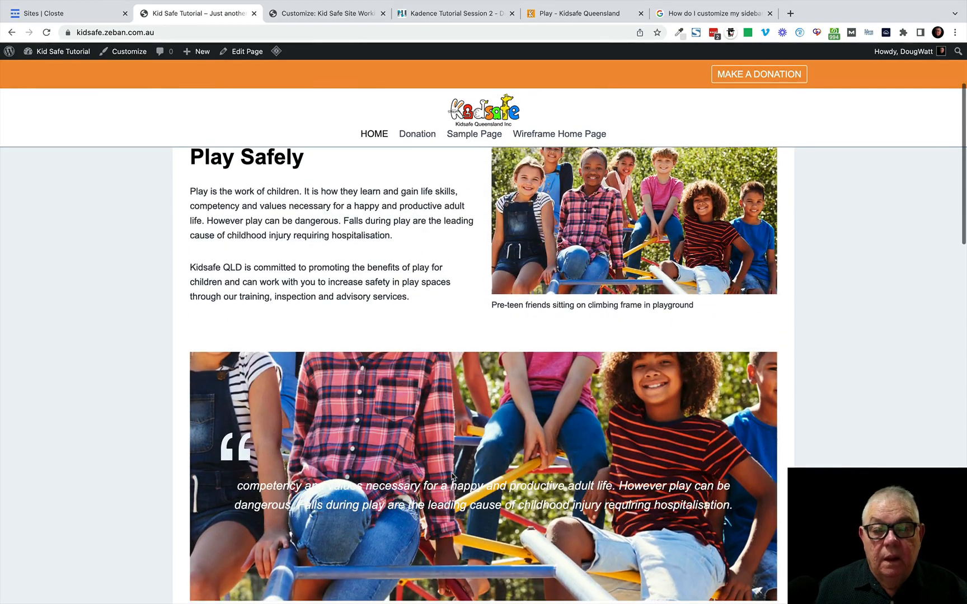
scroll(452, 476, "up", 1)
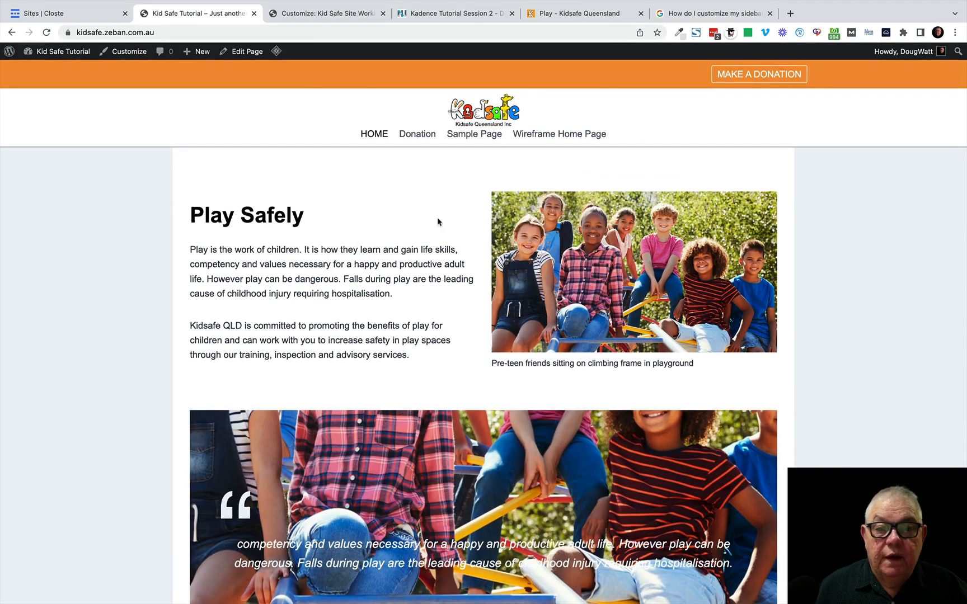
Step: Reopen the page for editing and set the pullquote row layout's top margin to 50 px and bottom margin to 75 px
left_click(244, 52)
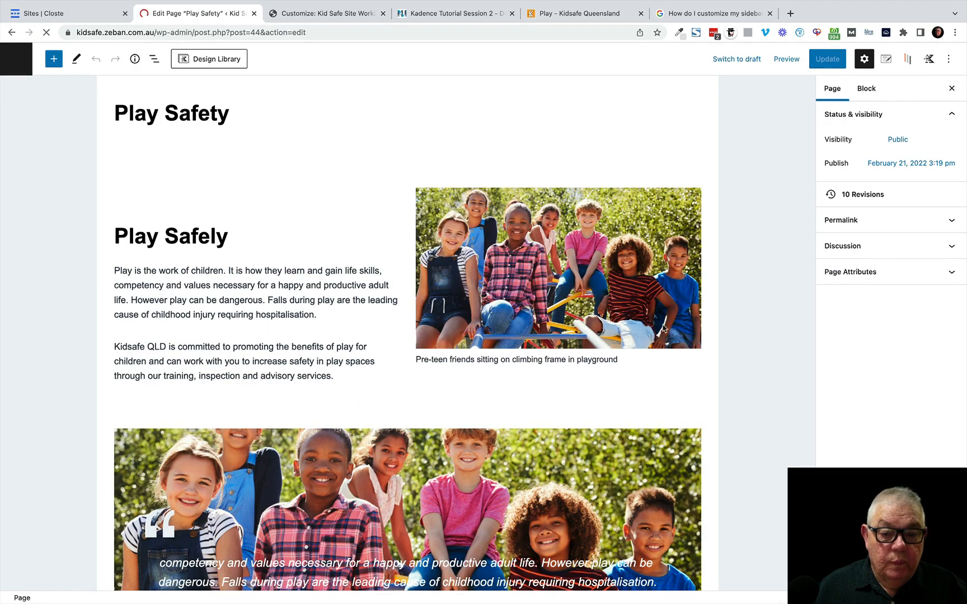
left_click(907, 59)
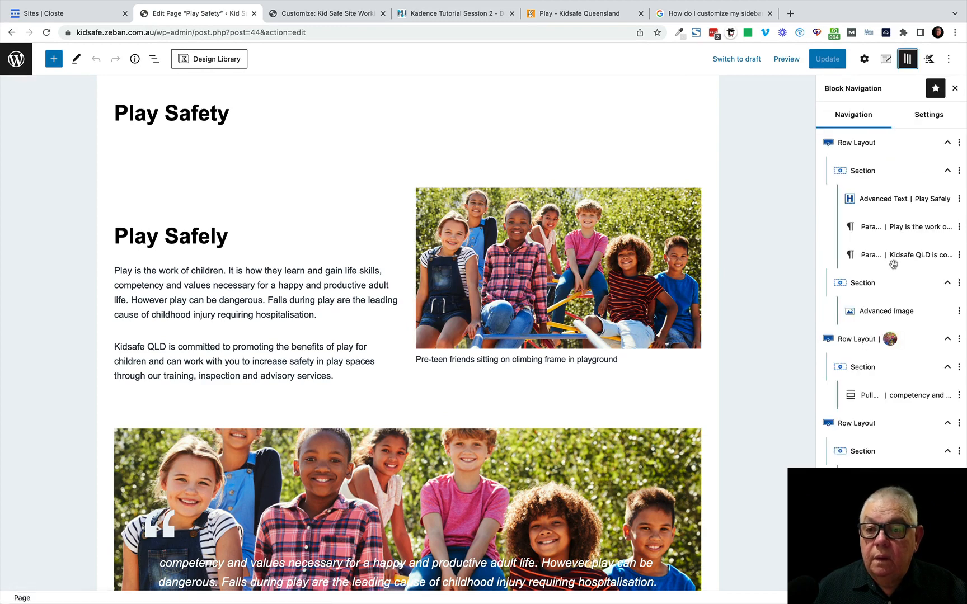
left_click(850, 340)
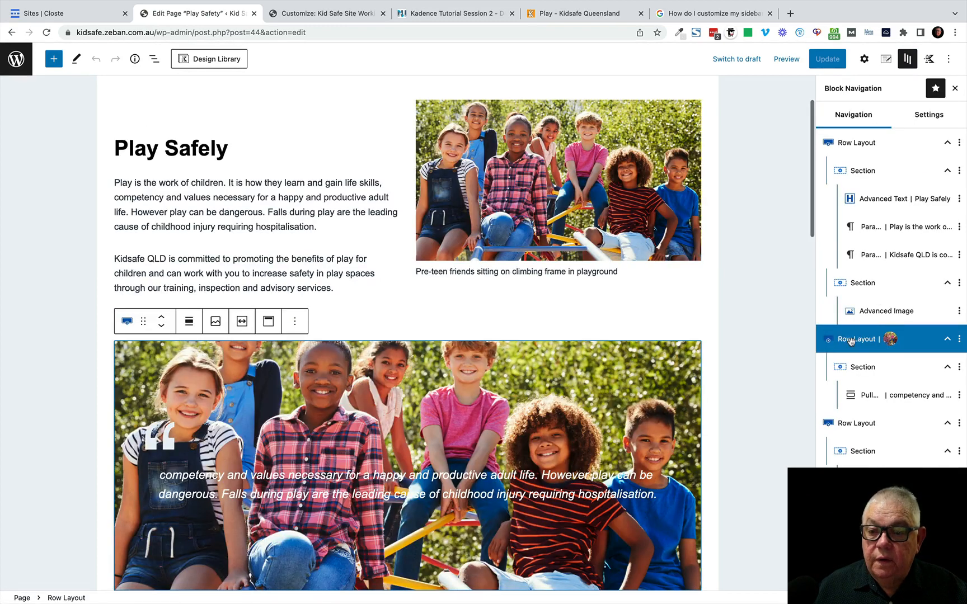
left_click(959, 339)
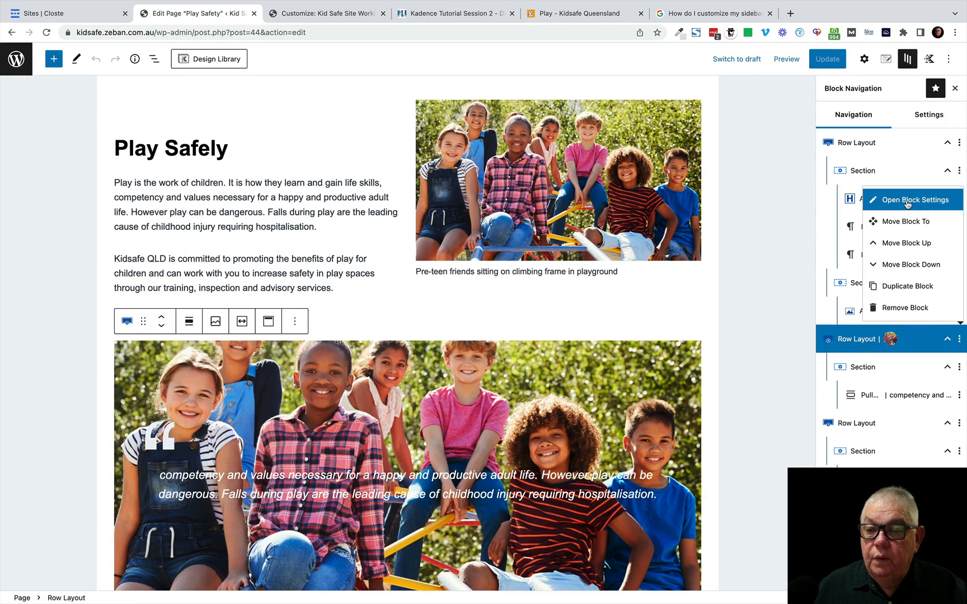
left_click(908, 205)
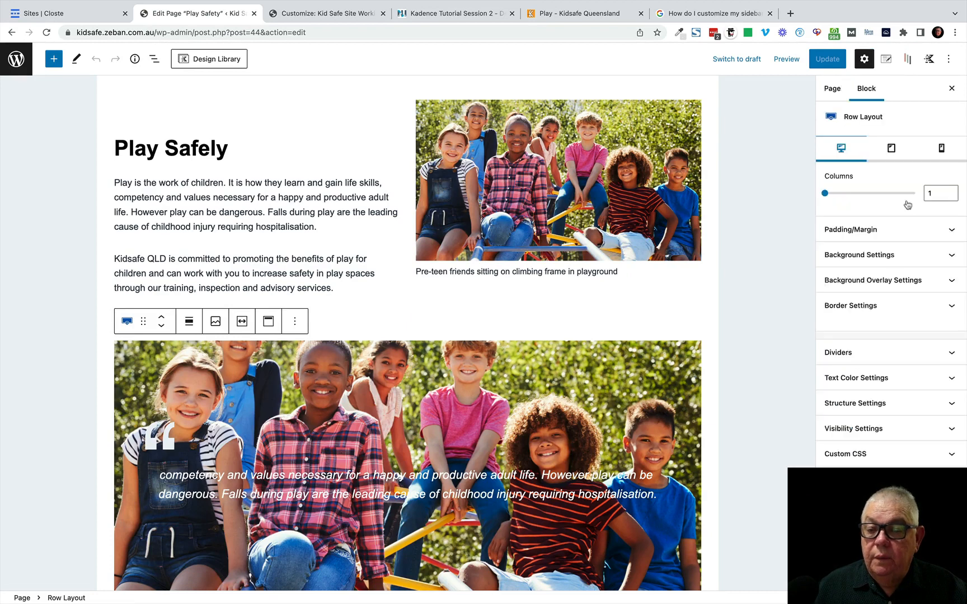
left_click(853, 235)
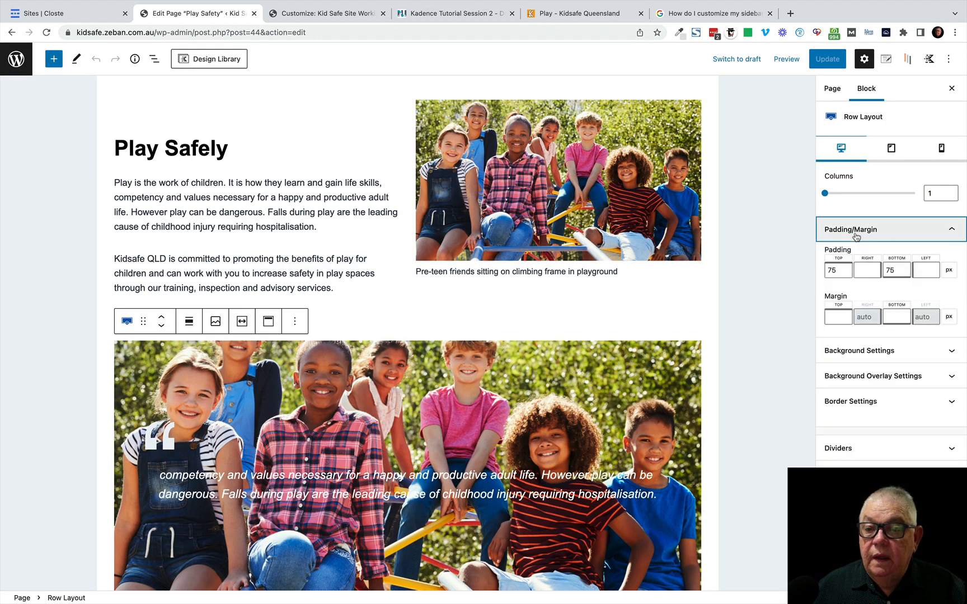
left_click(839, 315)
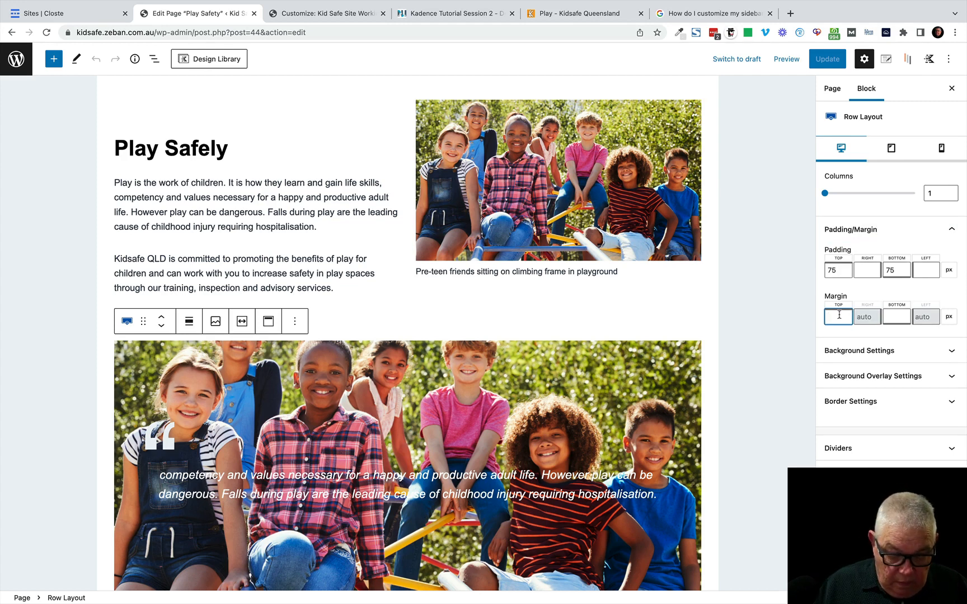
type("50")
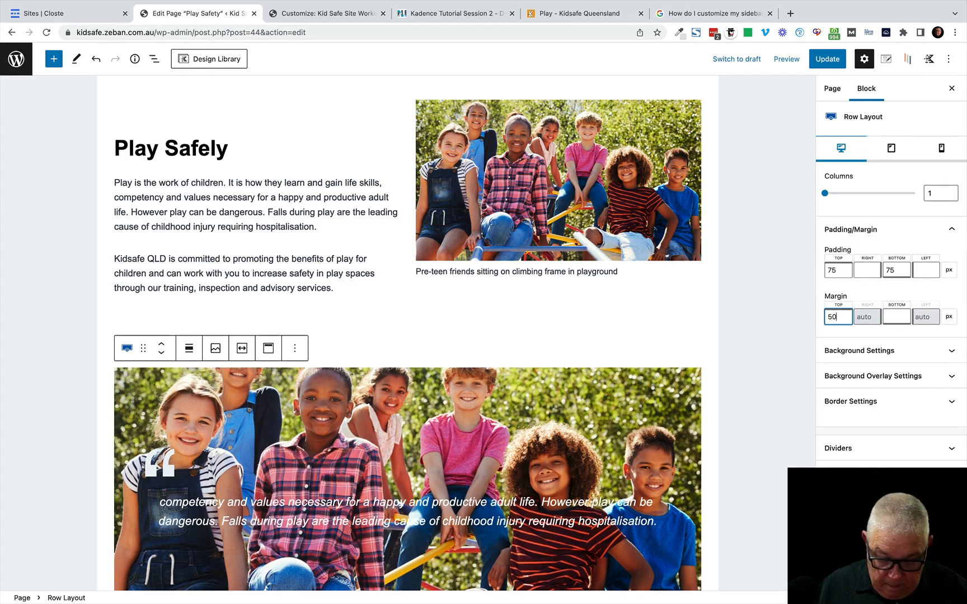
left_click(897, 315)
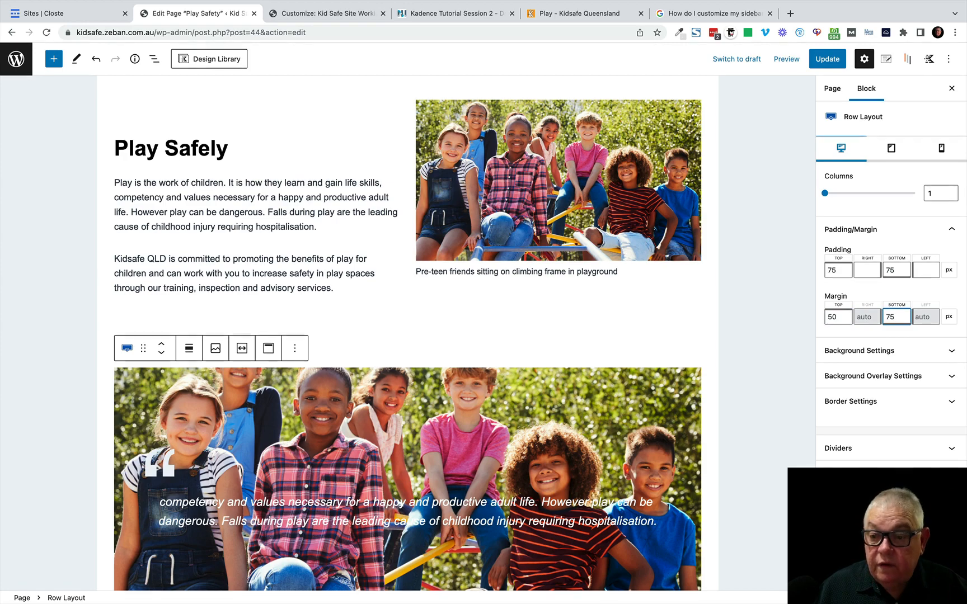
Step: Set the pullquote's text size to 24
scroll(390, 512, "down", 5)
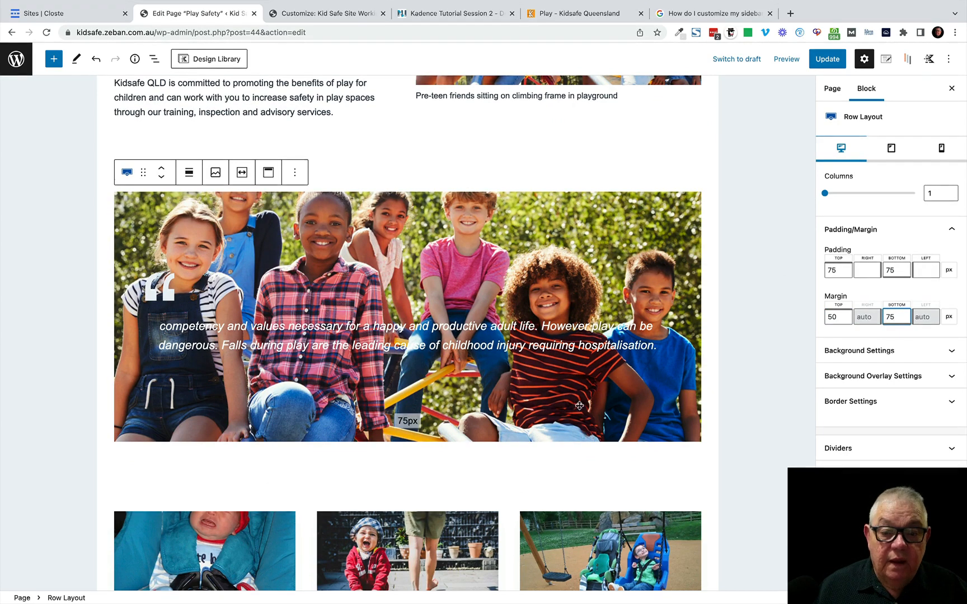
triple_click(499, 346)
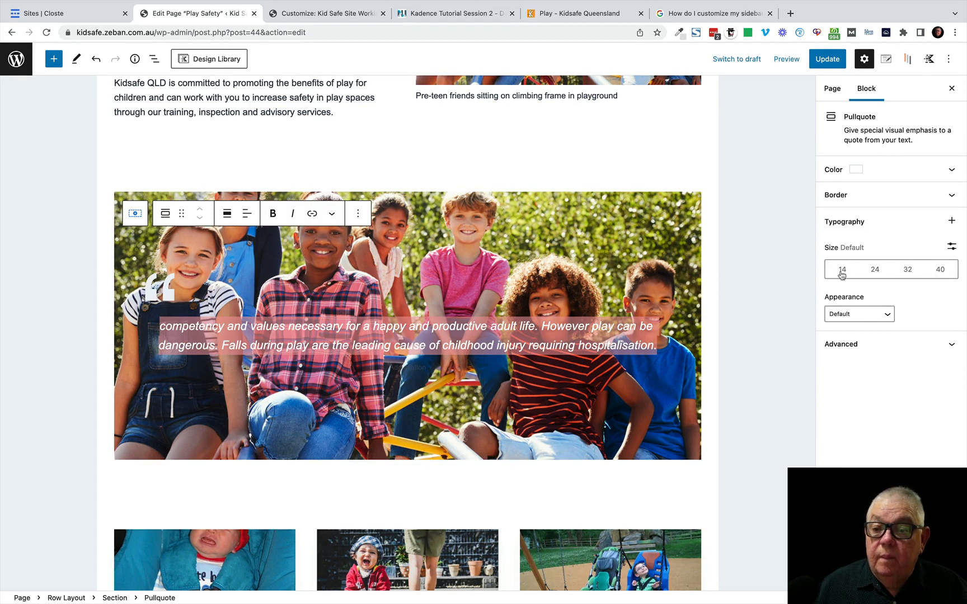
left_click(876, 270)
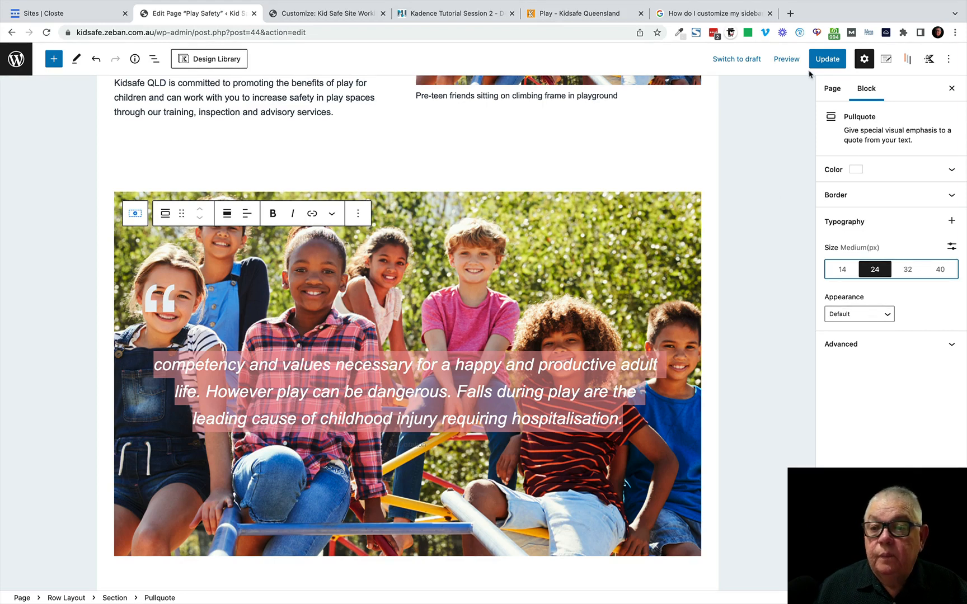
Step: Update the page and examine the enlarged quote text and the row margins on the published page
left_click(829, 60)
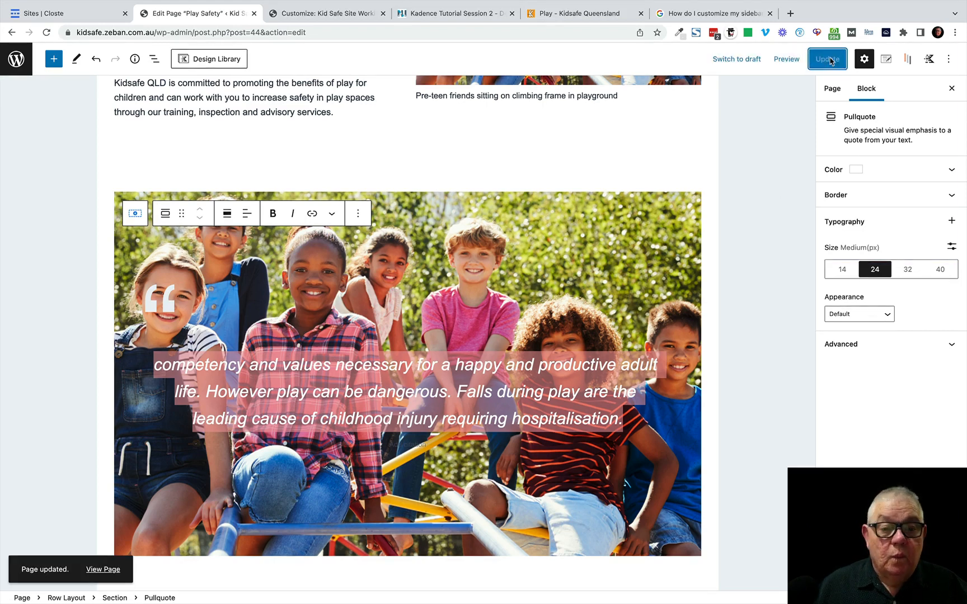
left_click(99, 571)
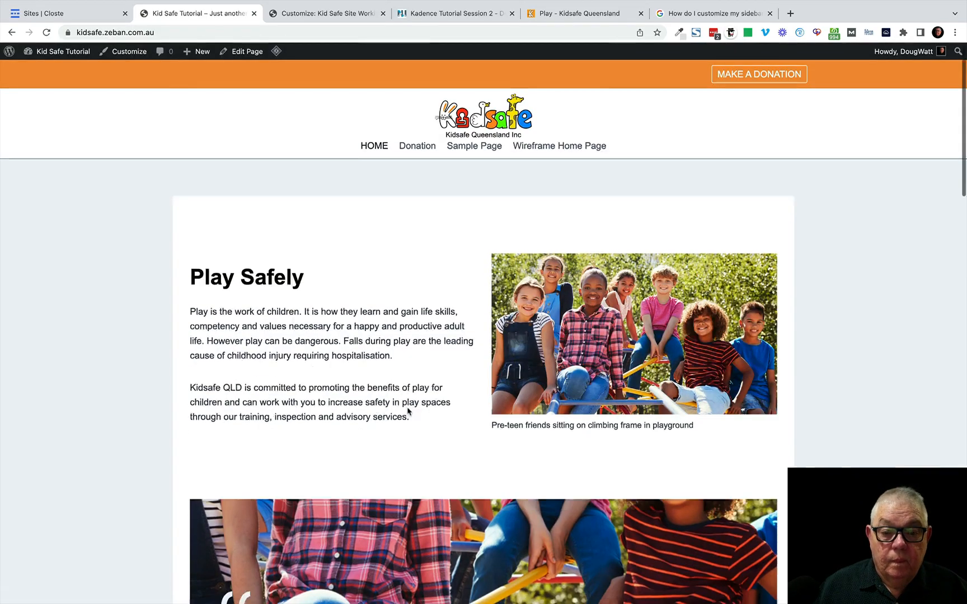
scroll(408, 411, "down", 5)
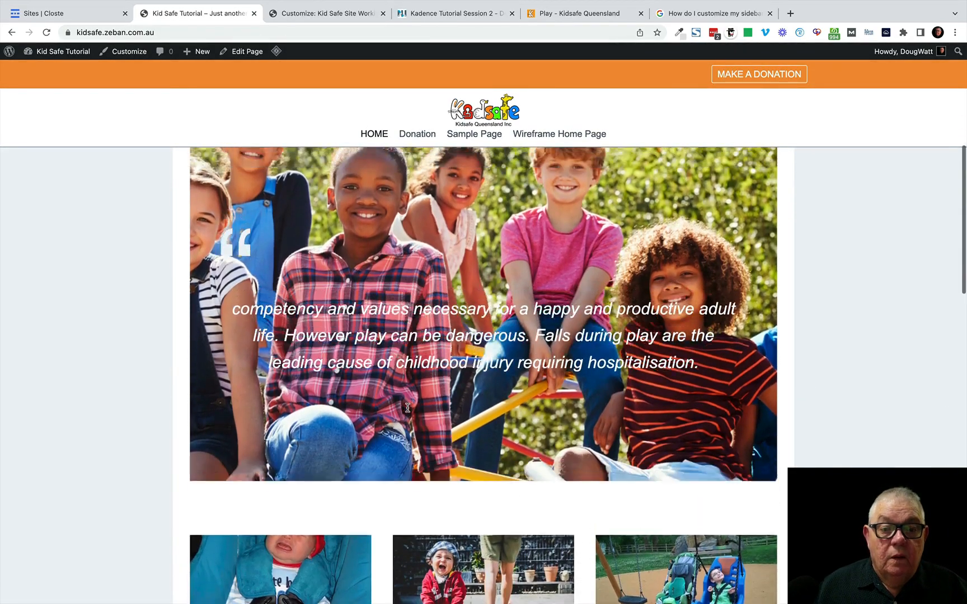
scroll(408, 407, "up", 2)
scroll(408, 408, "down", 2)
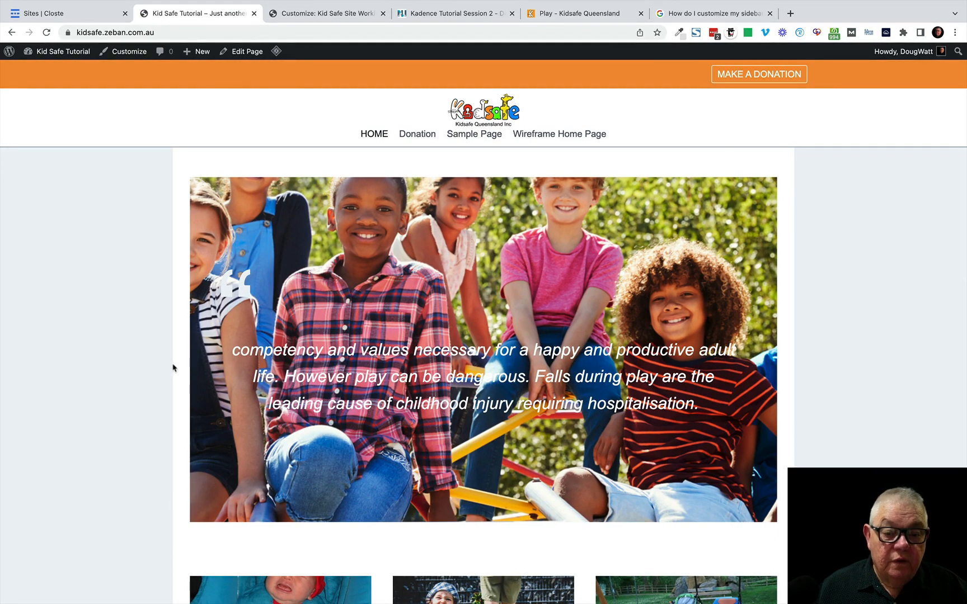
scroll(365, 356, "up", 4)
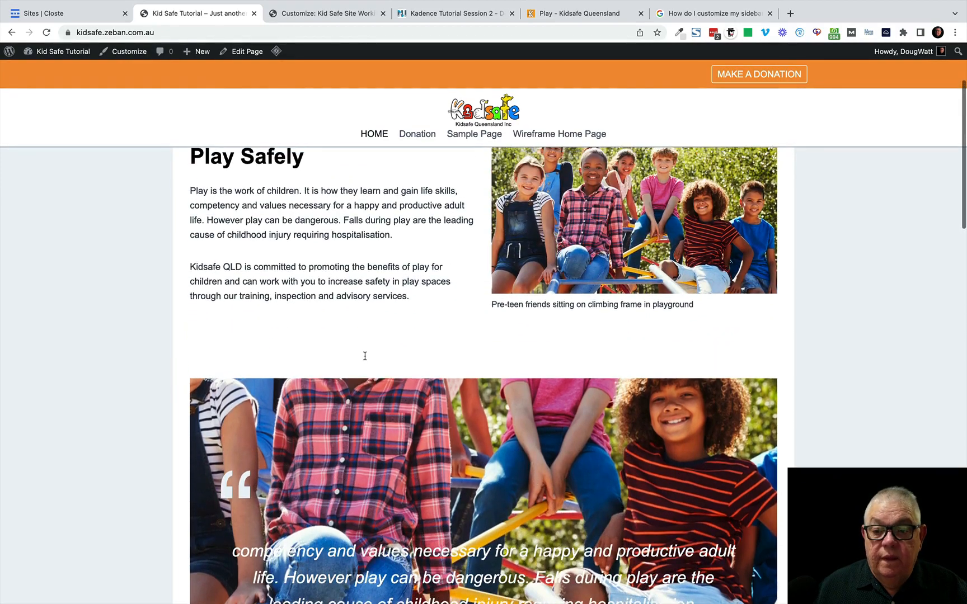
scroll(365, 358, "up", 3)
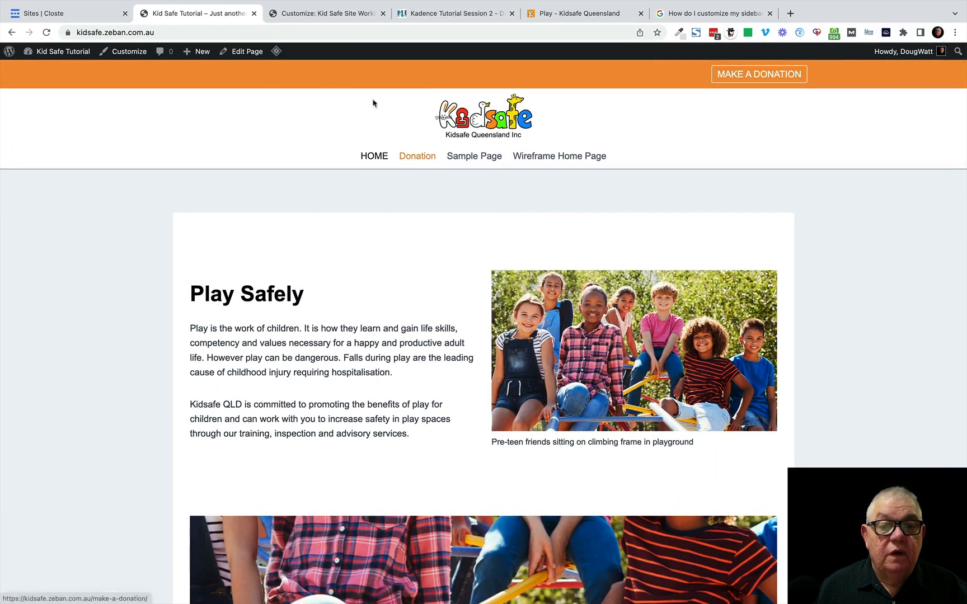
Step: Reopen the page for editing and set the pullquote row layout's alignment to wide width
left_click(235, 51)
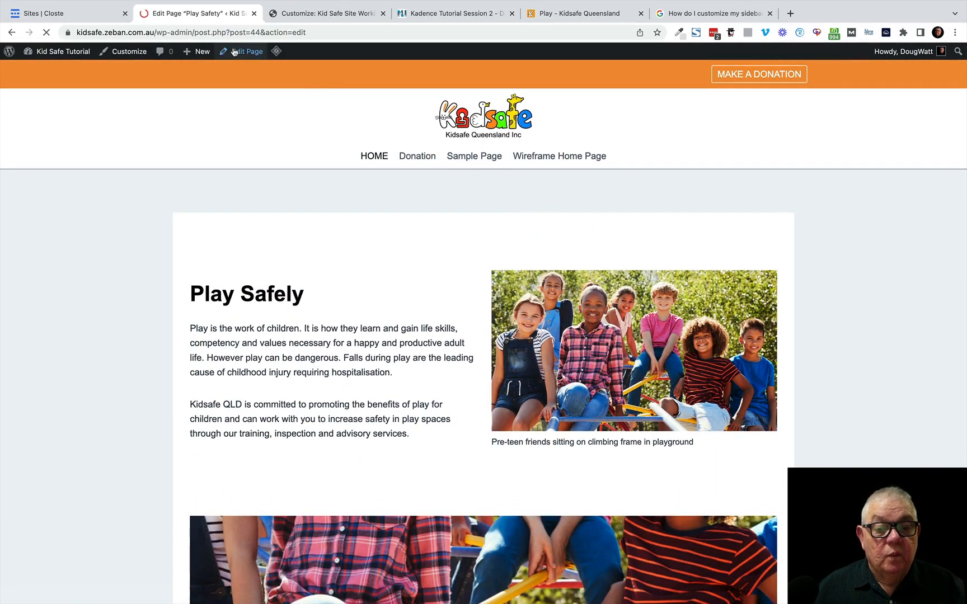
scroll(363, 360, "down", 2)
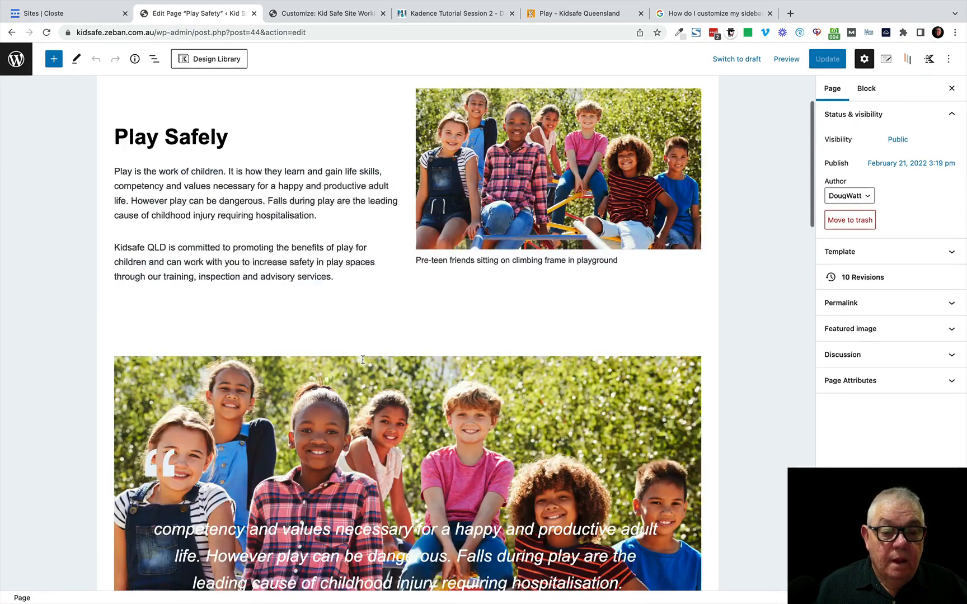
scroll(363, 360, "down", 1)
left_click(138, 322)
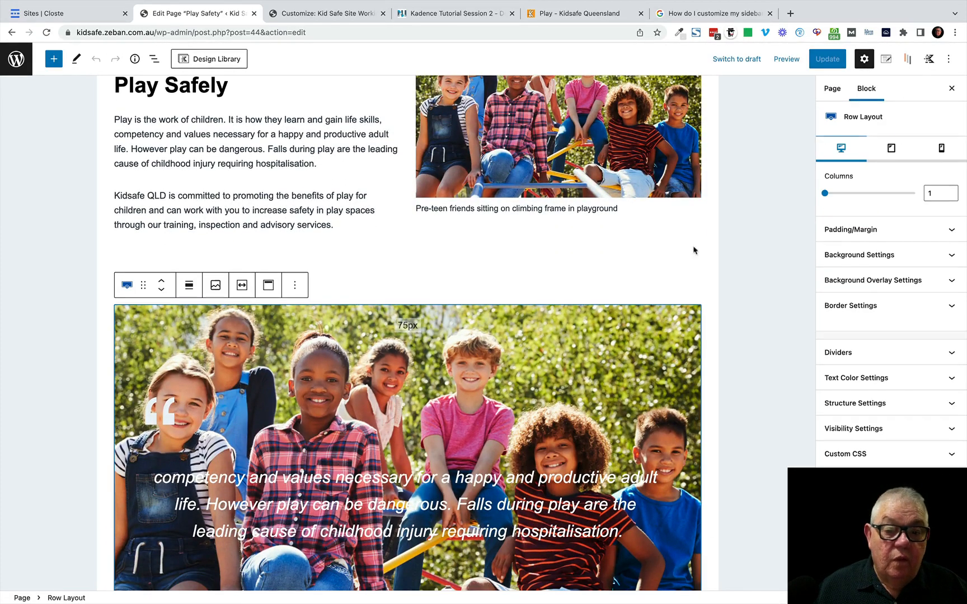
left_click(908, 61)
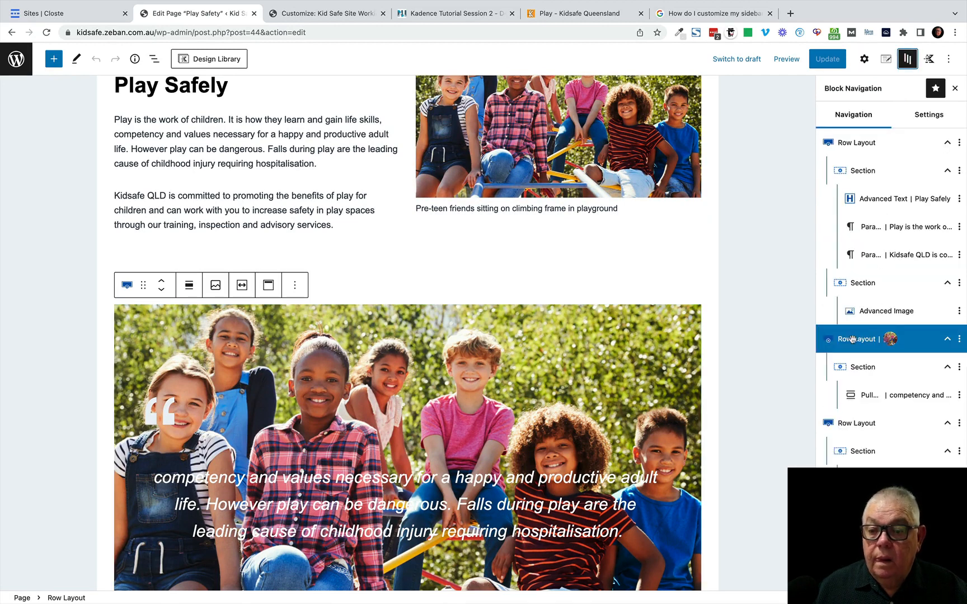
left_click(189, 288)
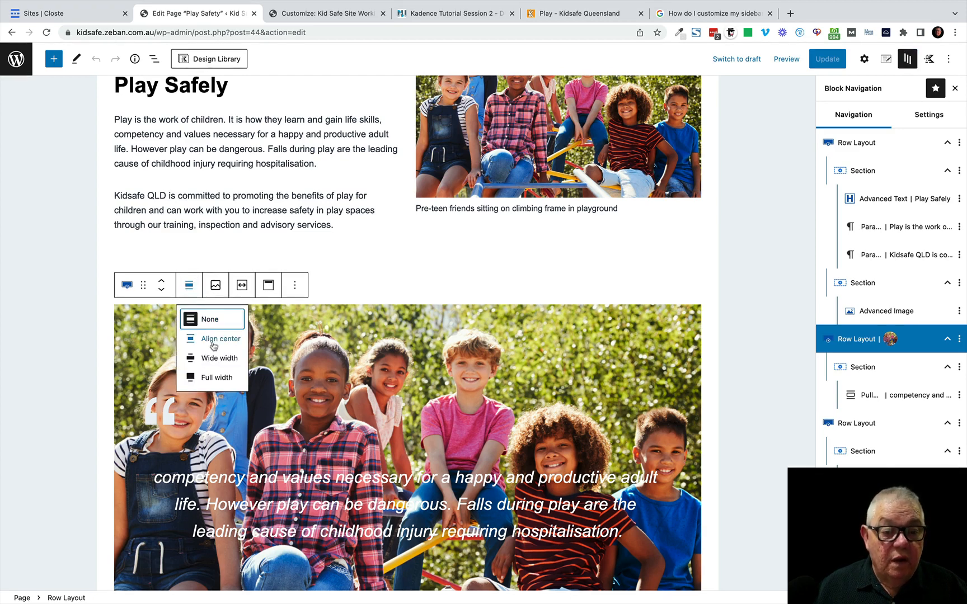
left_click(210, 359)
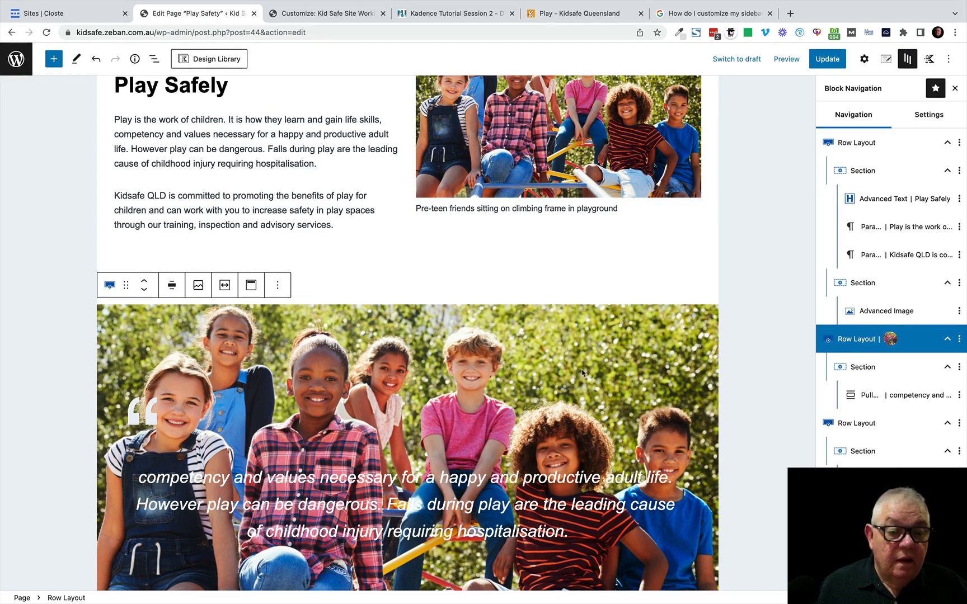
Step: Update the page and examine the widened pullquote row and its parallax background on the published page
left_click(827, 59)
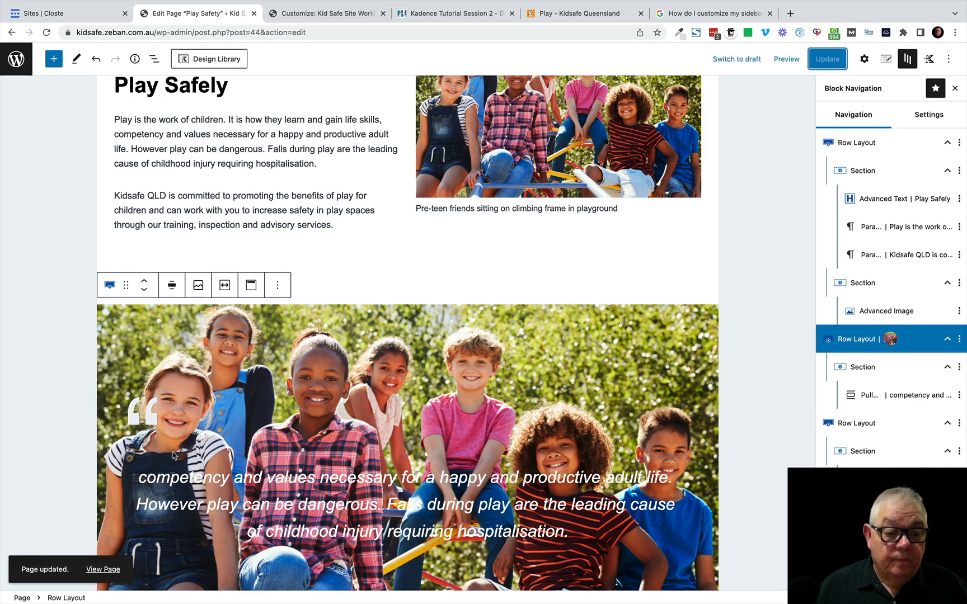
left_click(103, 570)
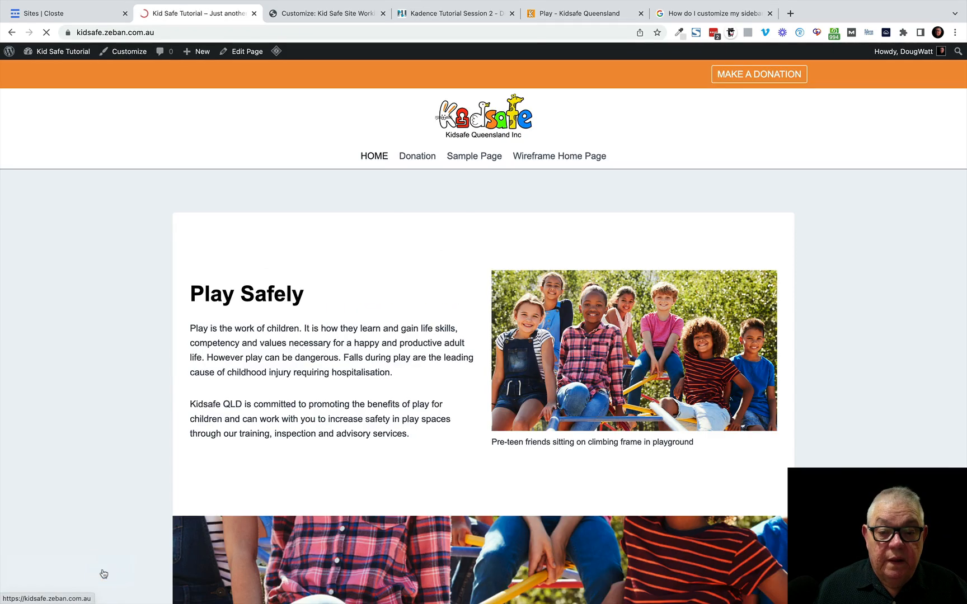
scroll(677, 370, "down", 5)
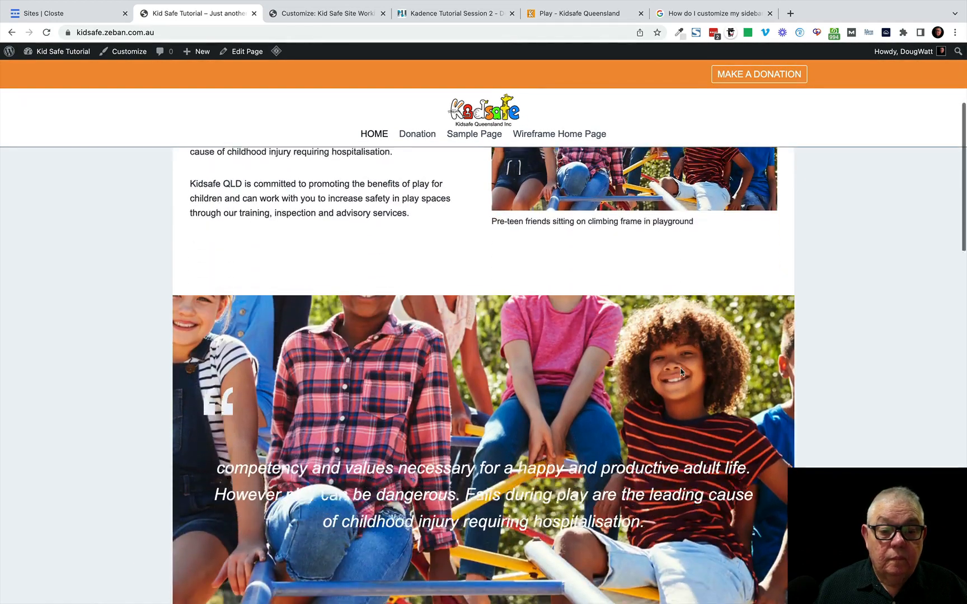
scroll(681, 371, "down", 3)
scroll(681, 371, "up", 2)
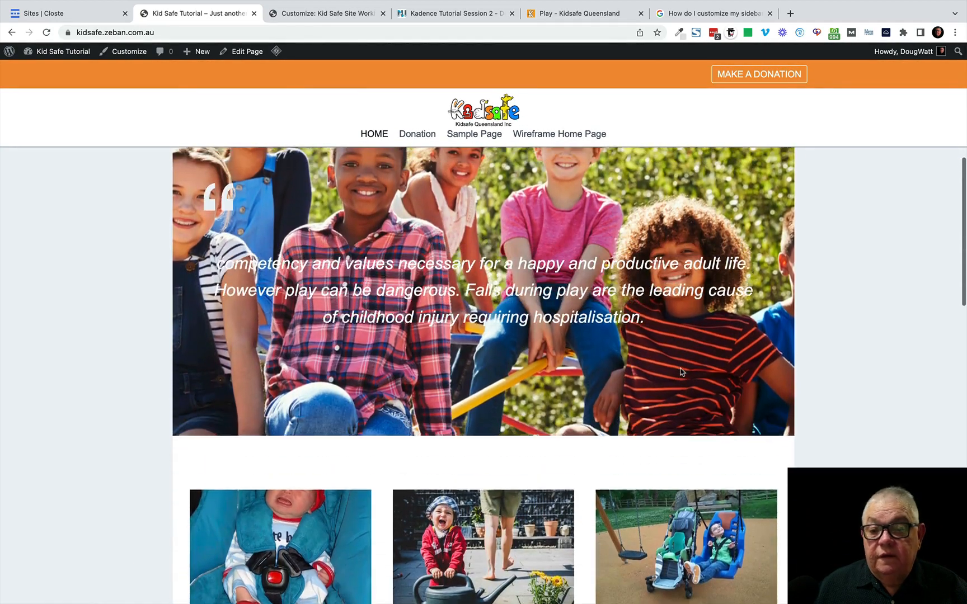
scroll(682, 372, "up", 1)
scroll(681, 372, "down", 1)
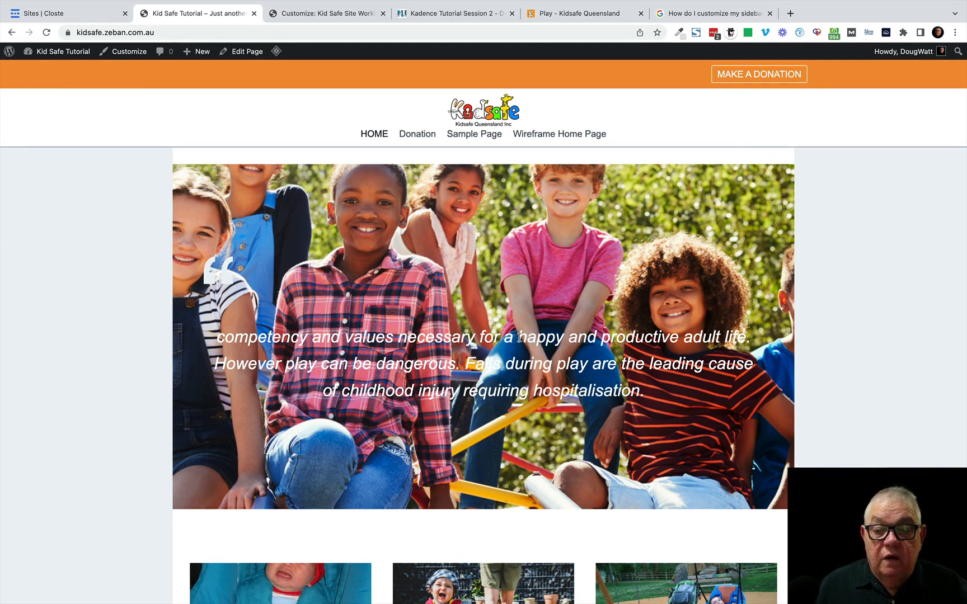
Step: Reopen the page for editing and open the pullquote row layout's background overlay settings
left_click(240, 52)
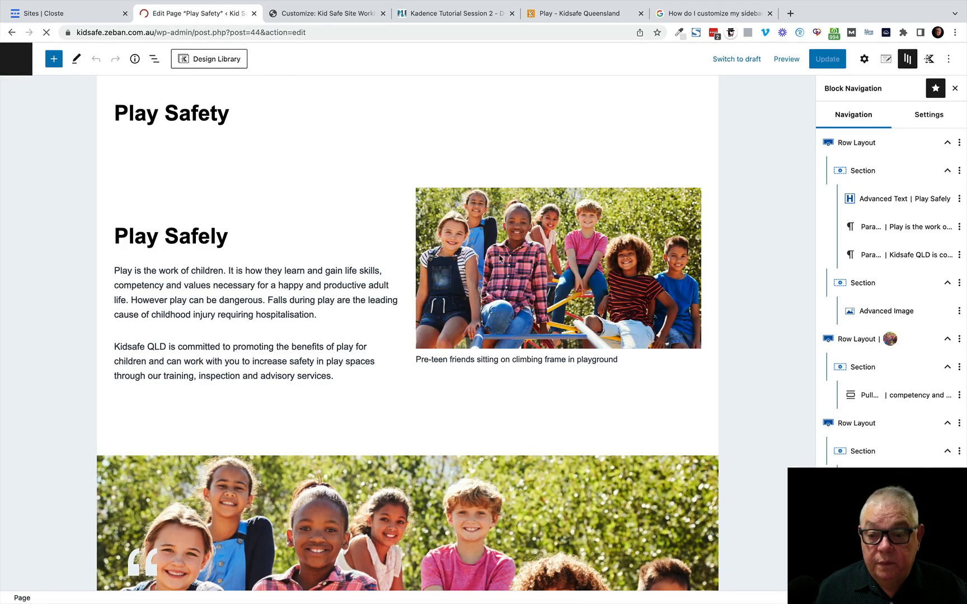
scroll(495, 324, "down", 2)
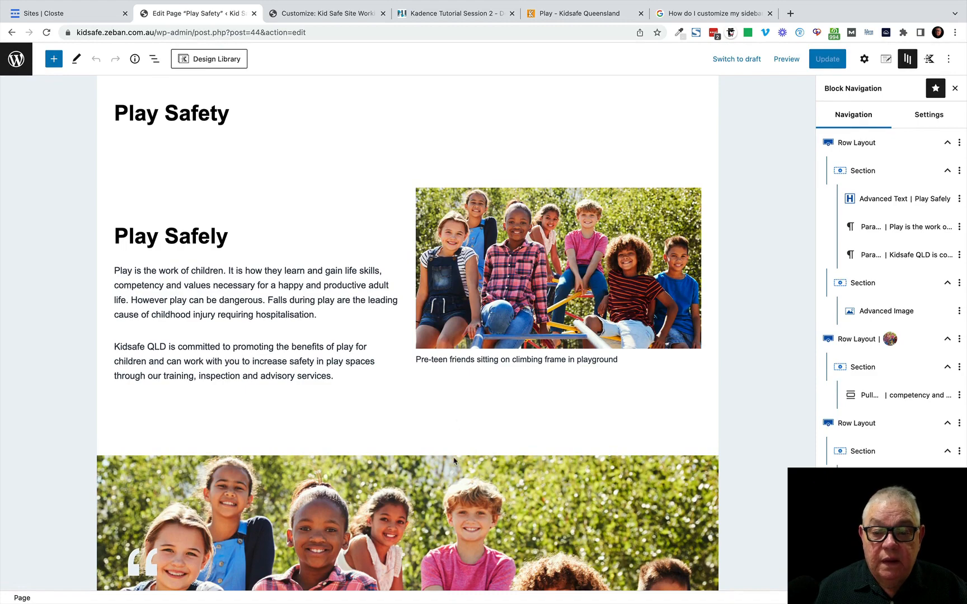
scroll(455, 461, "down", 5)
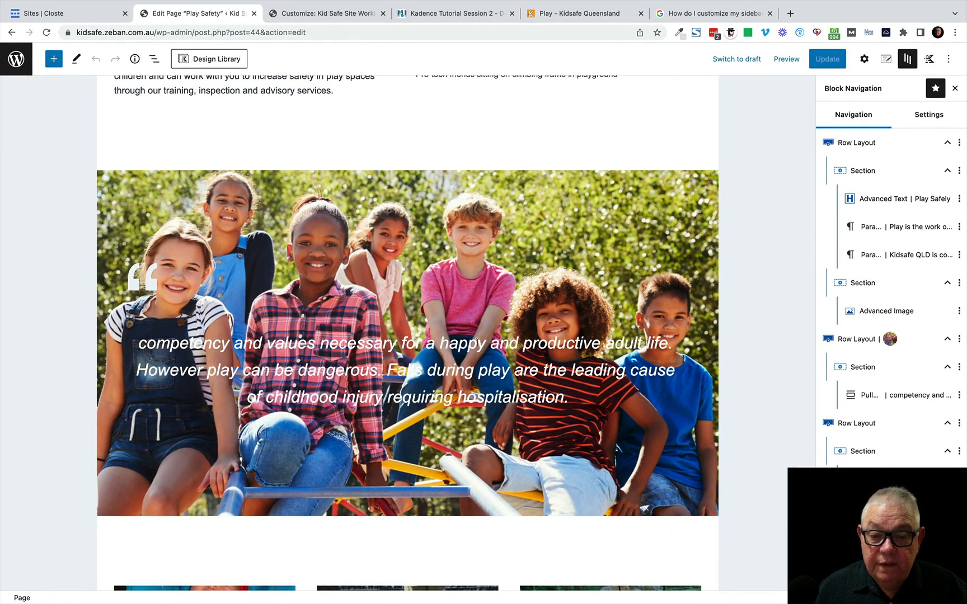
left_click(863, 341)
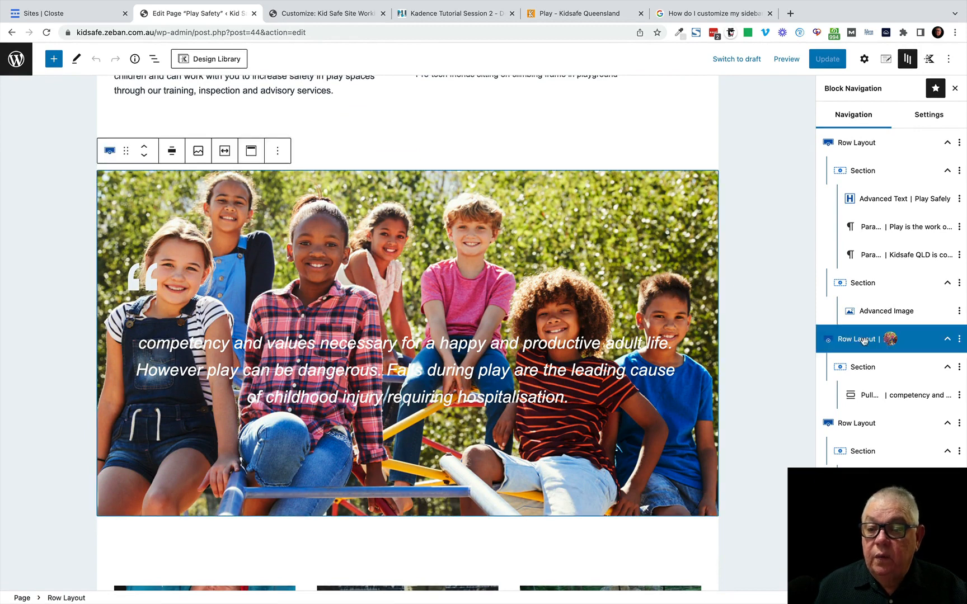
left_click(960, 341)
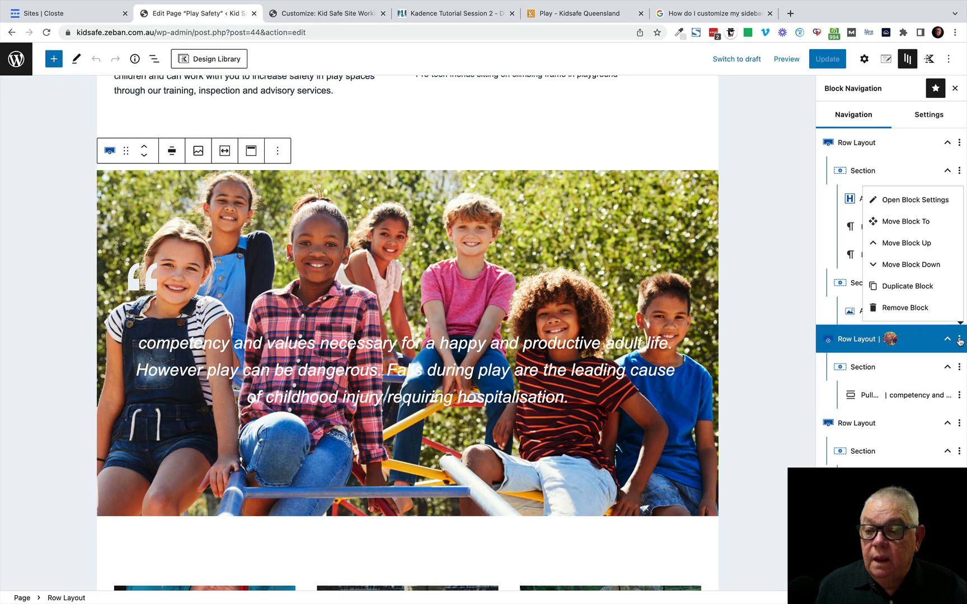
left_click(890, 205)
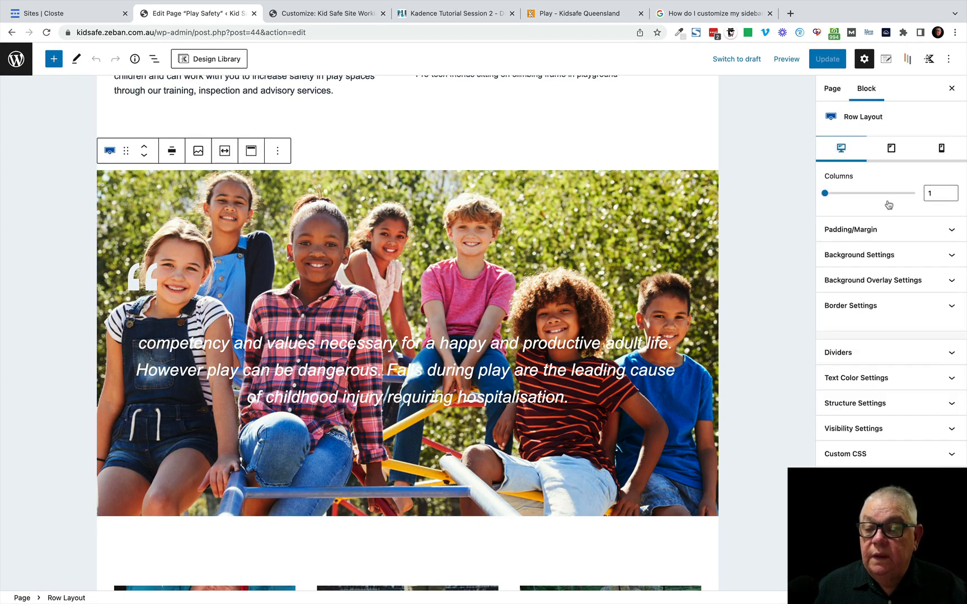
left_click(871, 280)
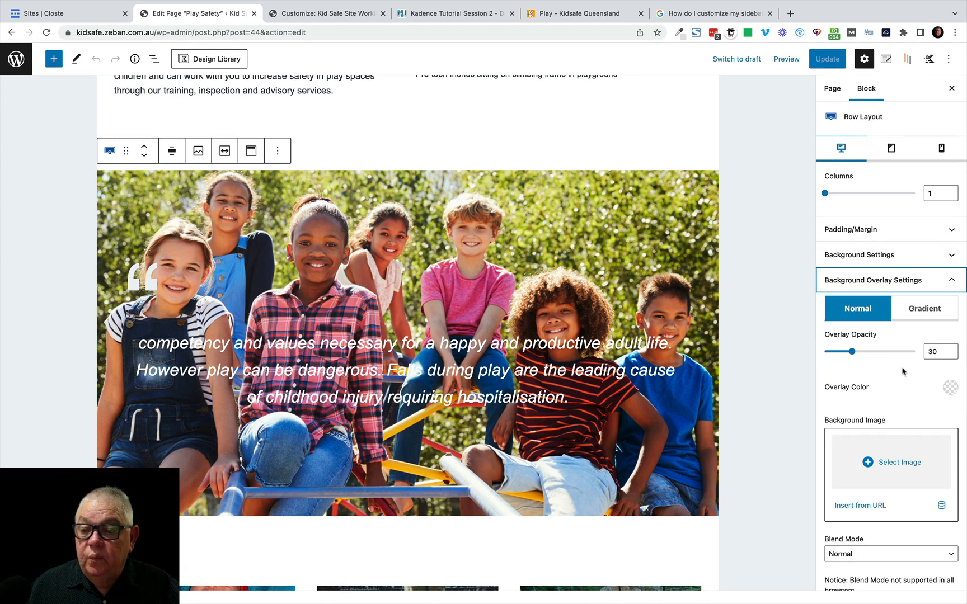
Step: Try orange F19336 and dark 1A202C as the pullquote row's overlay color
left_click(950, 388)
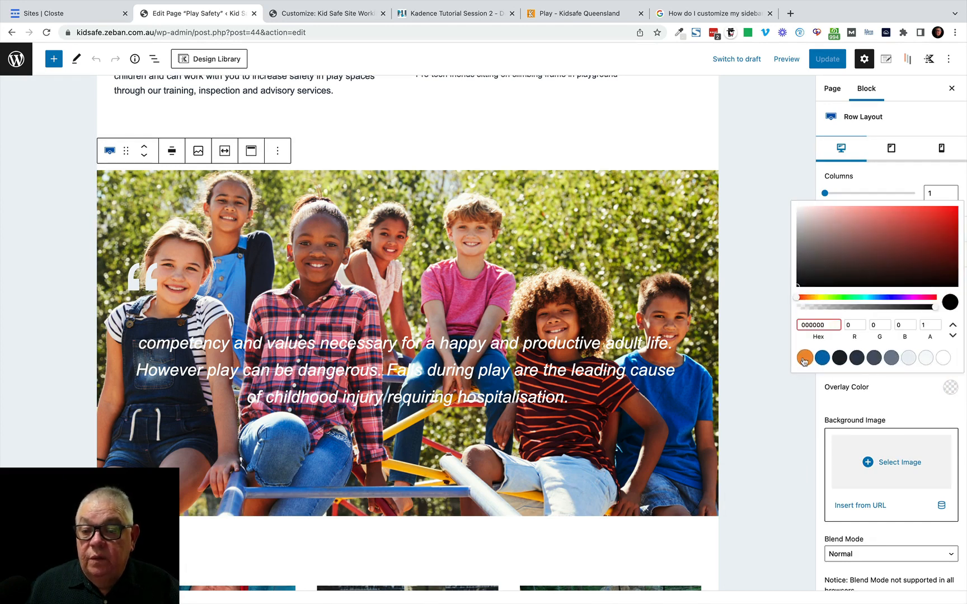
left_click(805, 358)
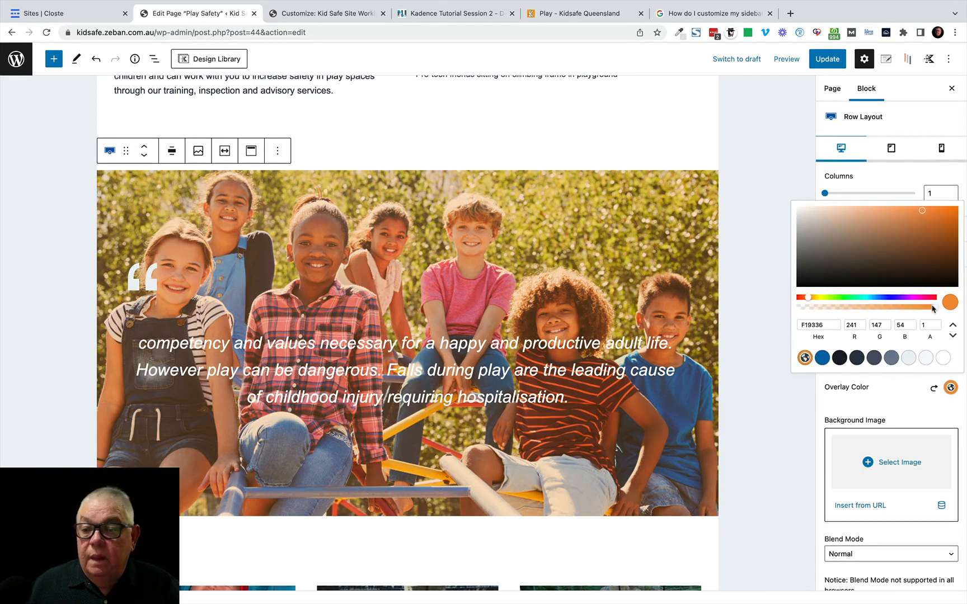
mouse_move(936, 312)
left_mouse_down()
mouse_move(873, 311)
mouse_move(931, 312)
left_mouse_up()
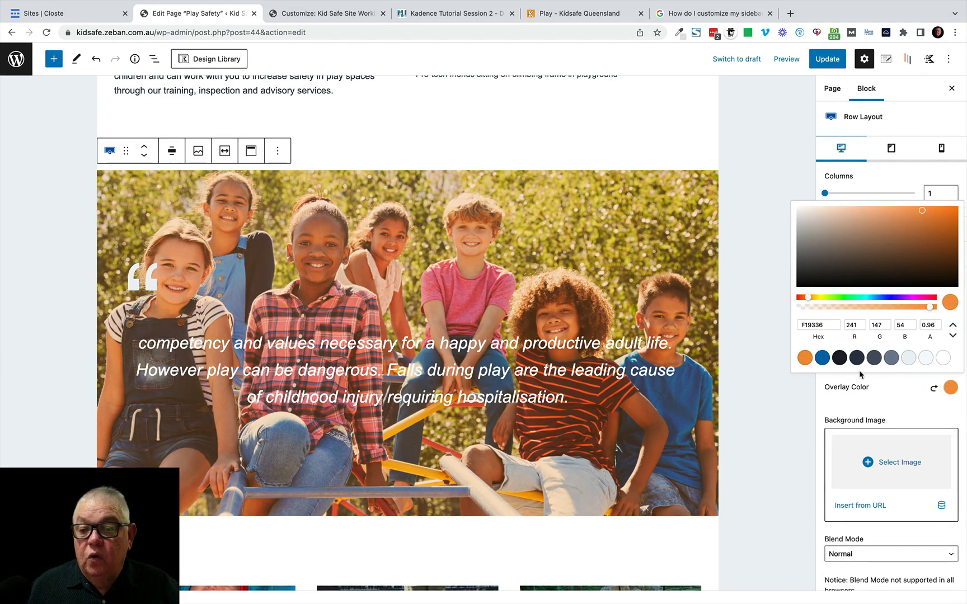
left_click(840, 360)
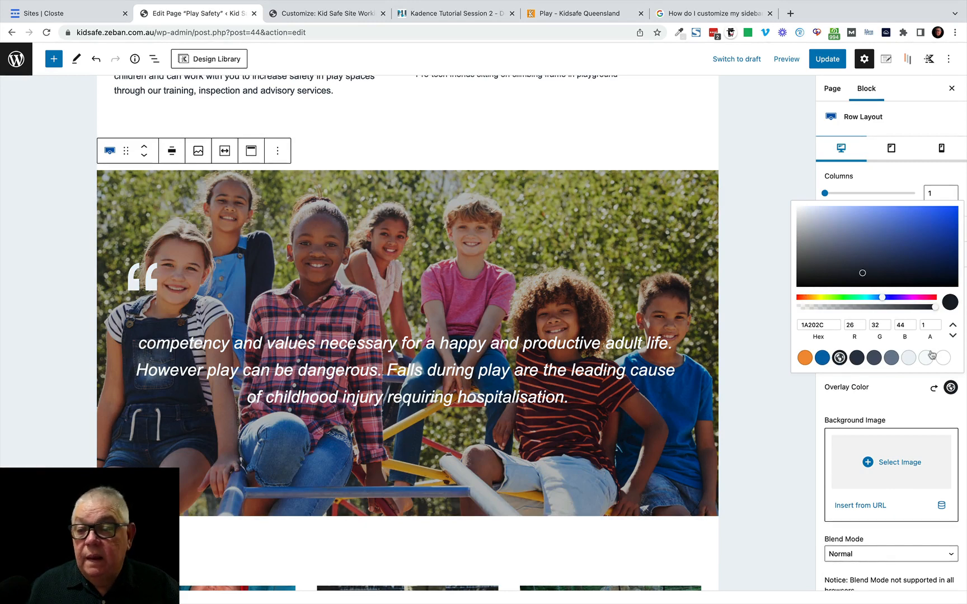
left_click(902, 403)
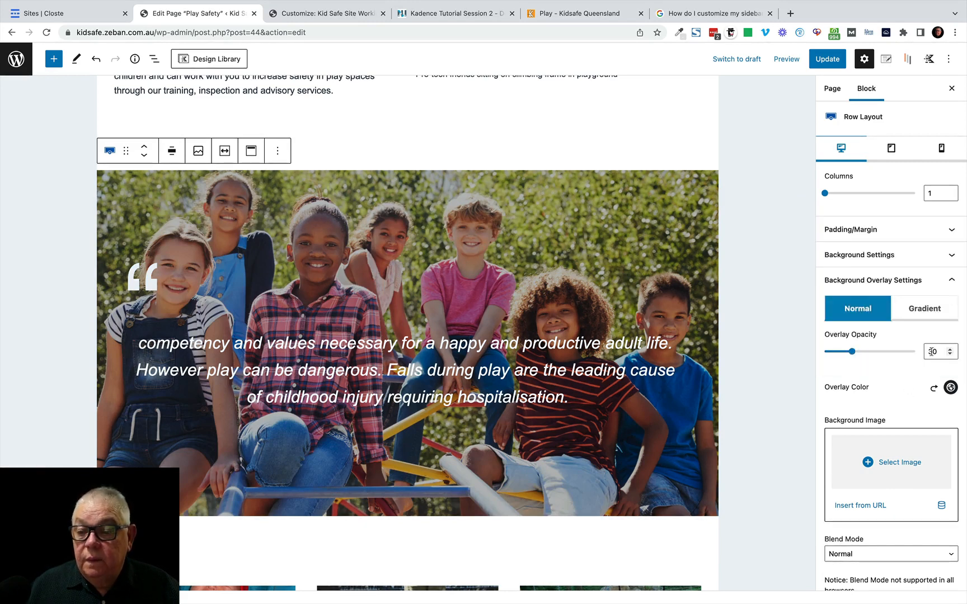
Step: Set the pullquote row's overlay opacity to 58 and its overlay color to the orange palette color
left_click_drag(852, 352, 877, 353)
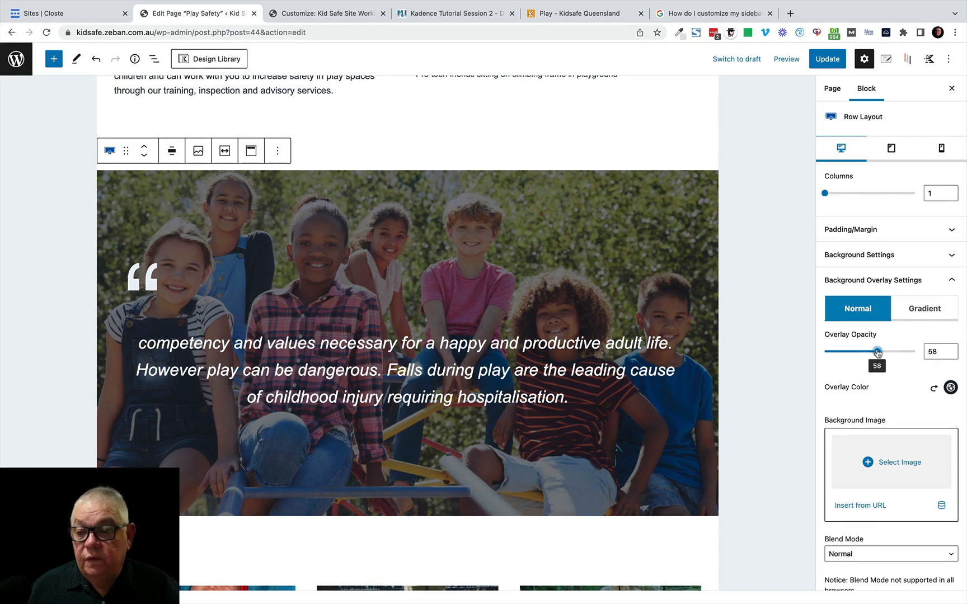
left_click(950, 387)
left_click(805, 358)
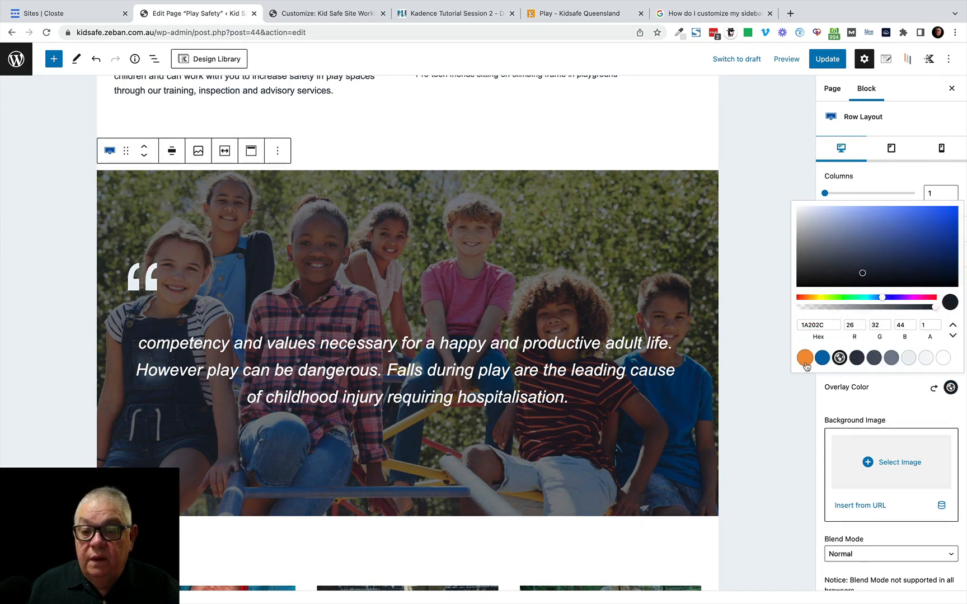
left_click(880, 395)
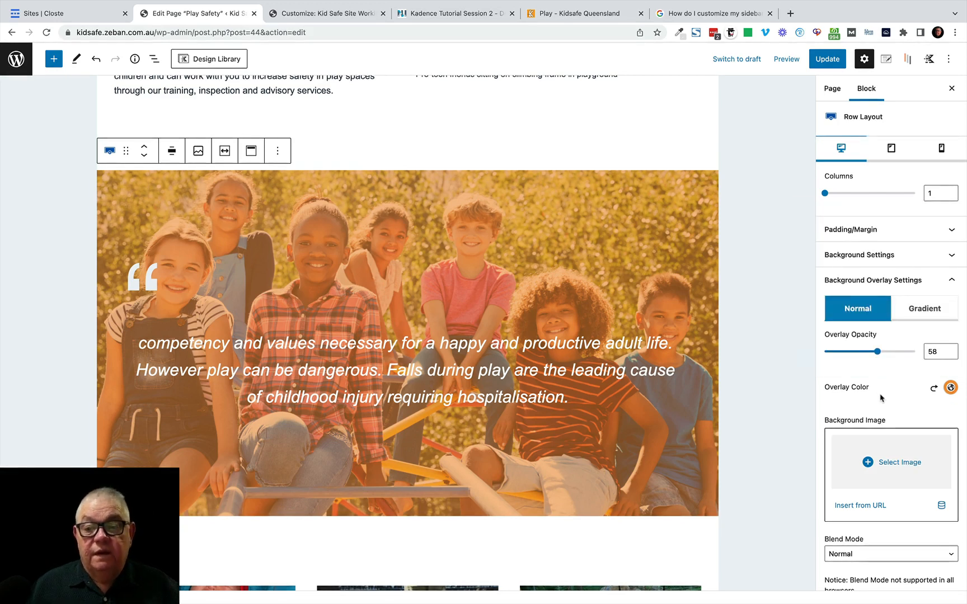
Step: Update the page and open its published version
left_click(828, 58)
left_click(103, 572)
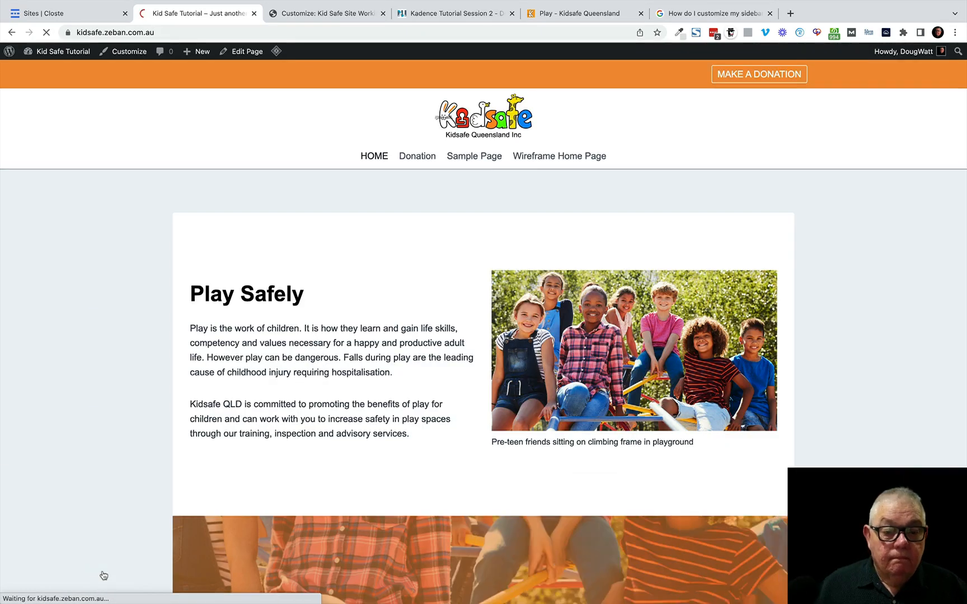
Step: Examine the orange overlay, the parallax pullquote row and the Play Safety post cards on the published page
scroll(106, 452, "down", 5)
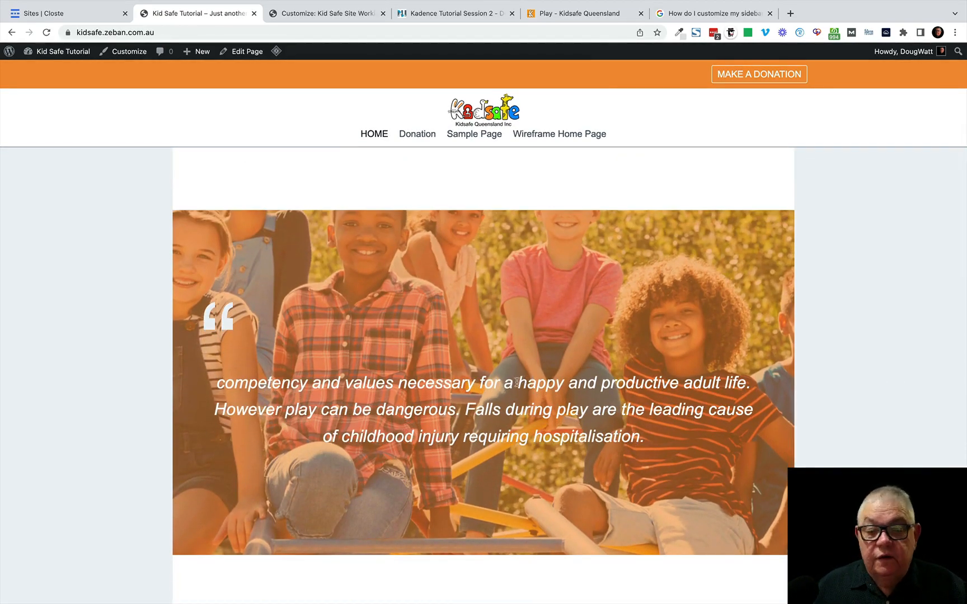
scroll(501, 405, "down", 2)
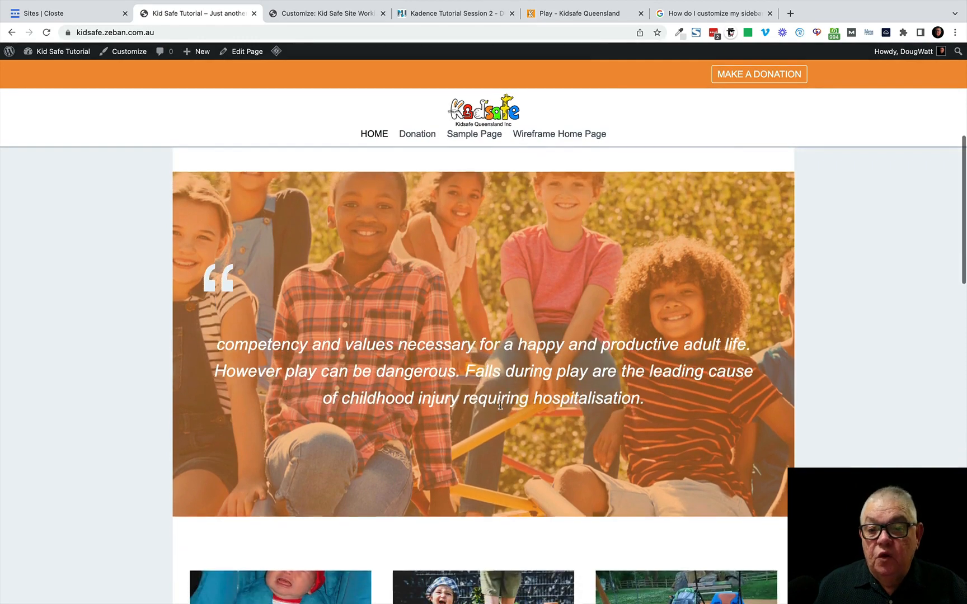
scroll(501, 406, "up", 4)
scroll(500, 405, "up", 5)
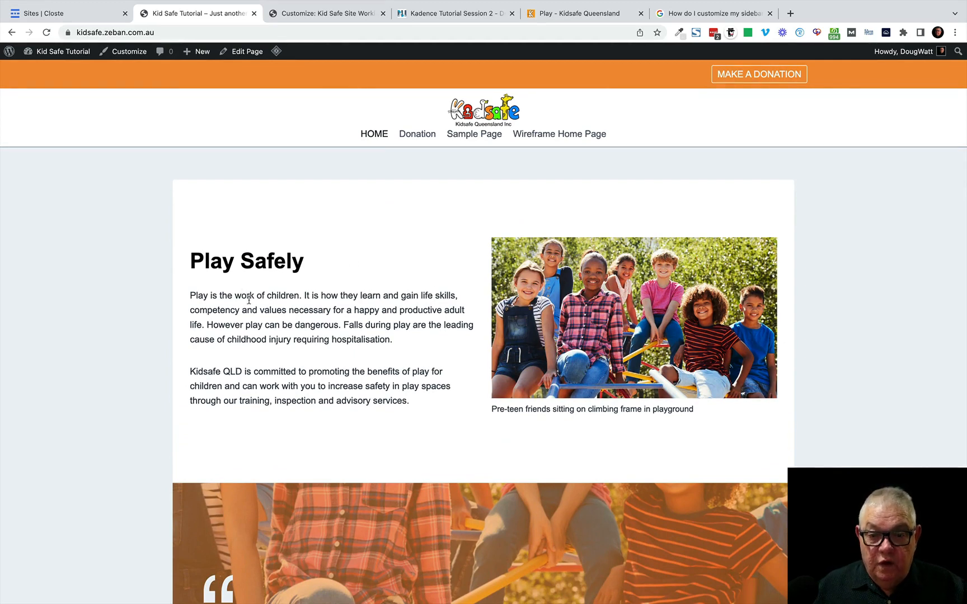
scroll(249, 300, "down", 5)
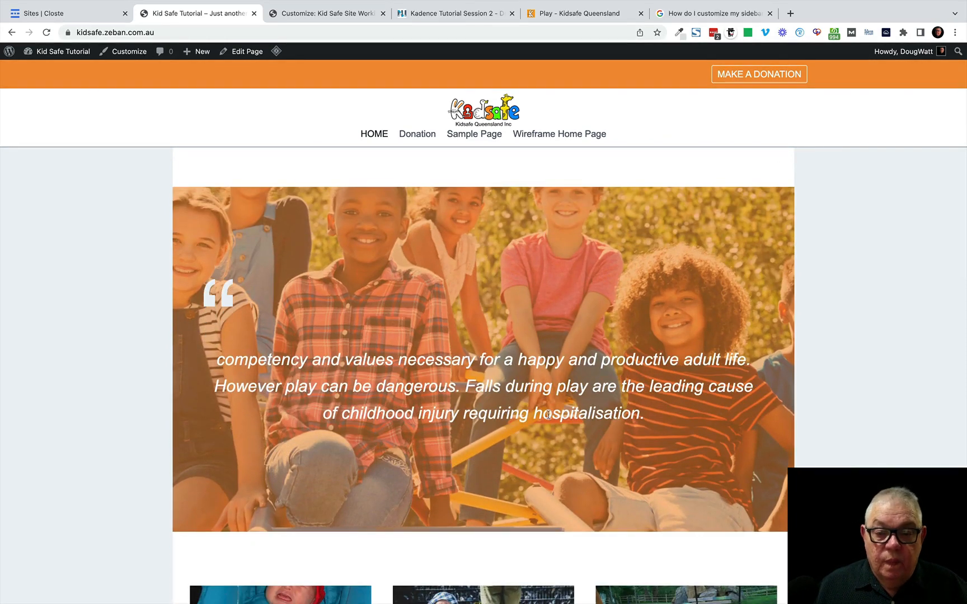
scroll(467, 392, "down", 2)
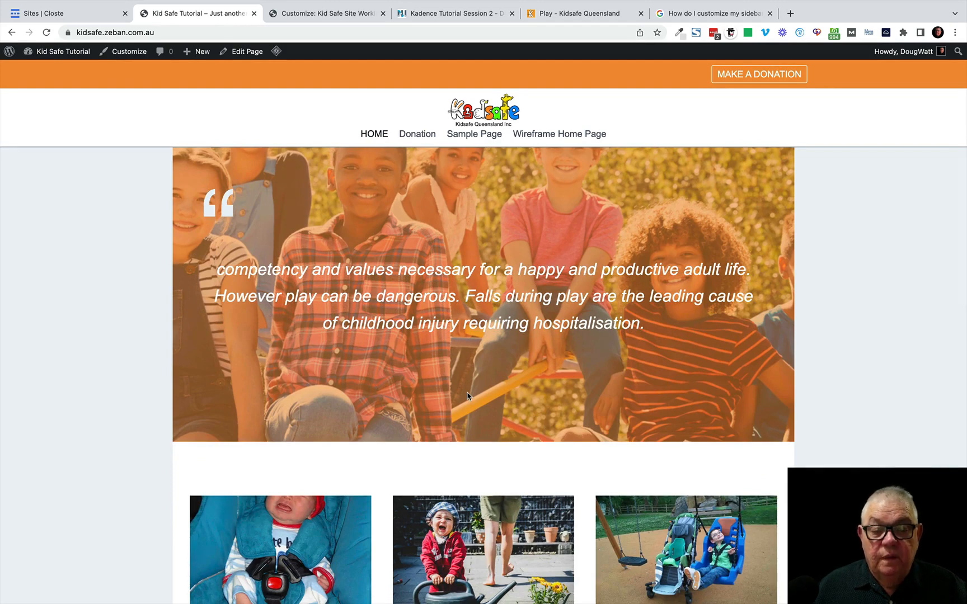
scroll(467, 395, "up", 5)
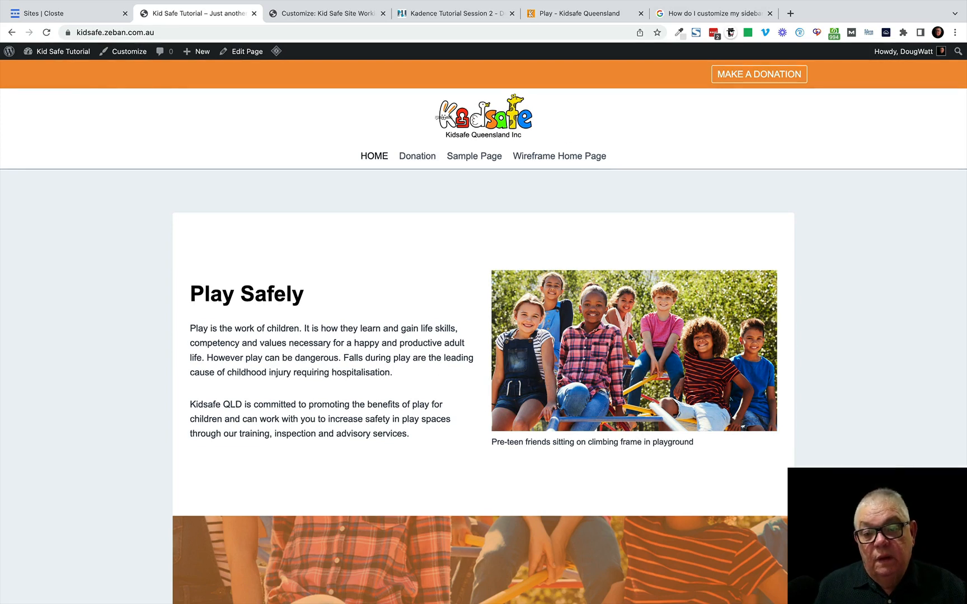
scroll(377, 389, "down", 6)
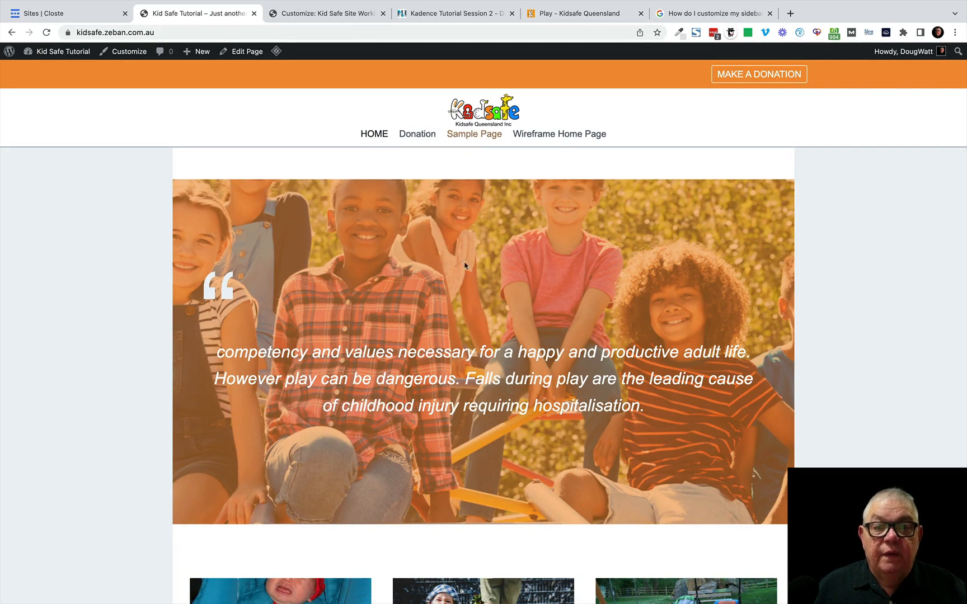
scroll(333, 381, "down", 6)
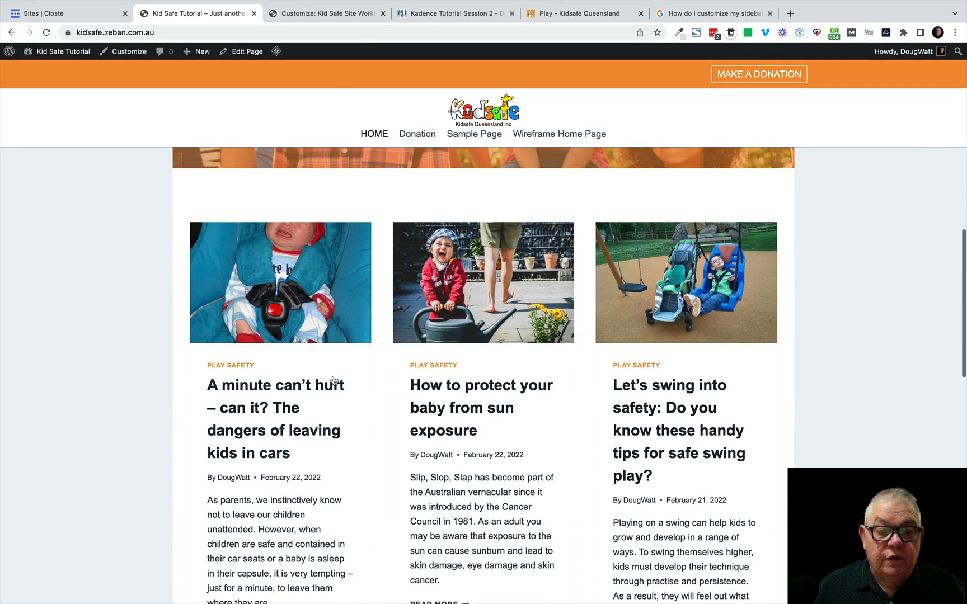
Step: View the sidebar of the post "A minute can't hurt – can it?" and open the site's Widgets admin page
left_click(288, 391)
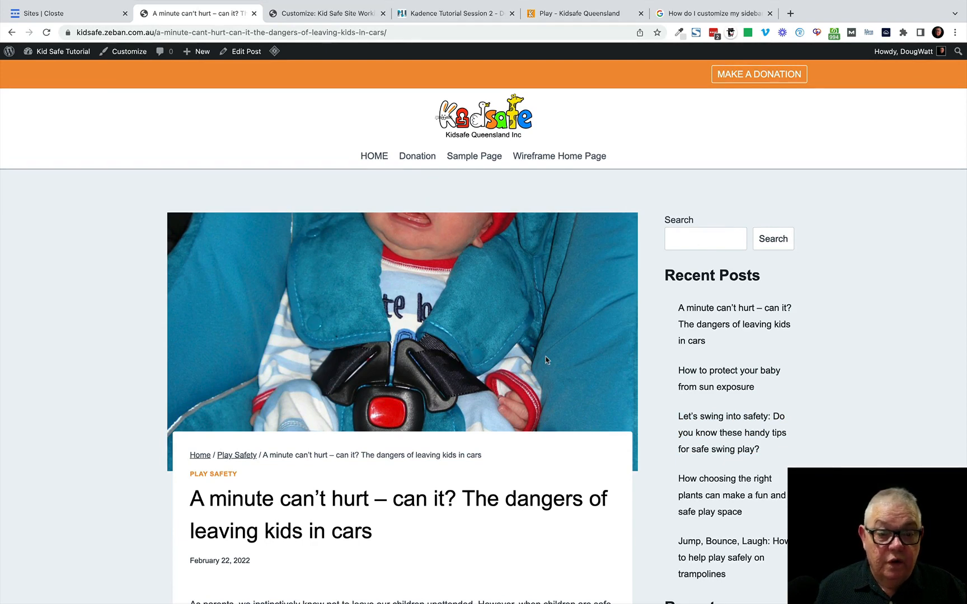
mouse_move(53, 54)
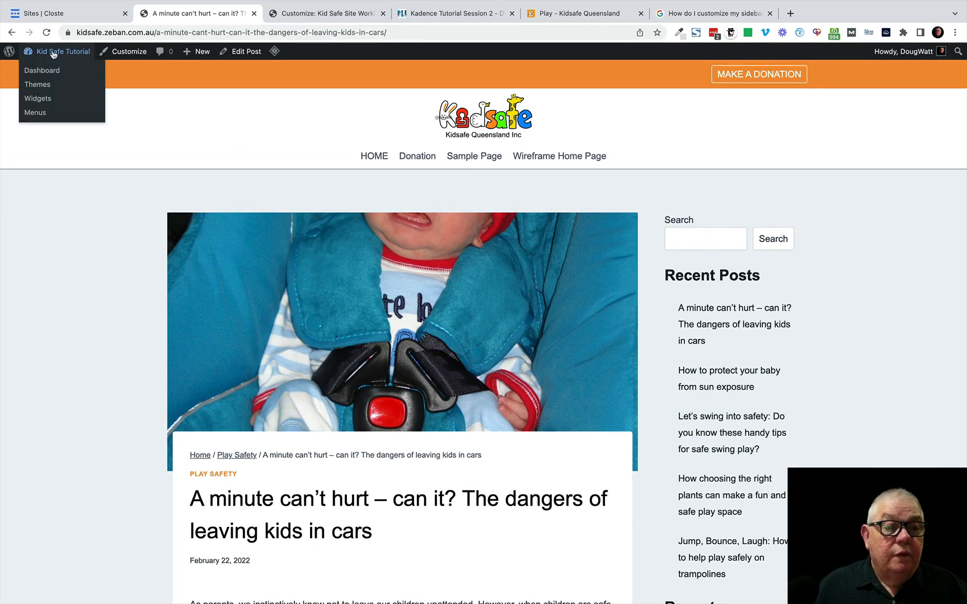
left_click(38, 75)
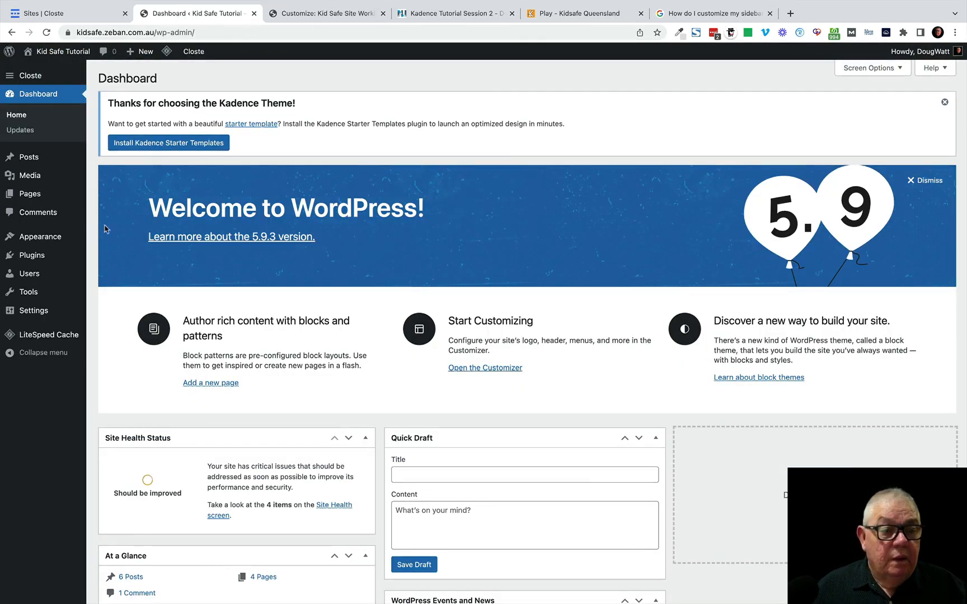
mouse_move(52, 239)
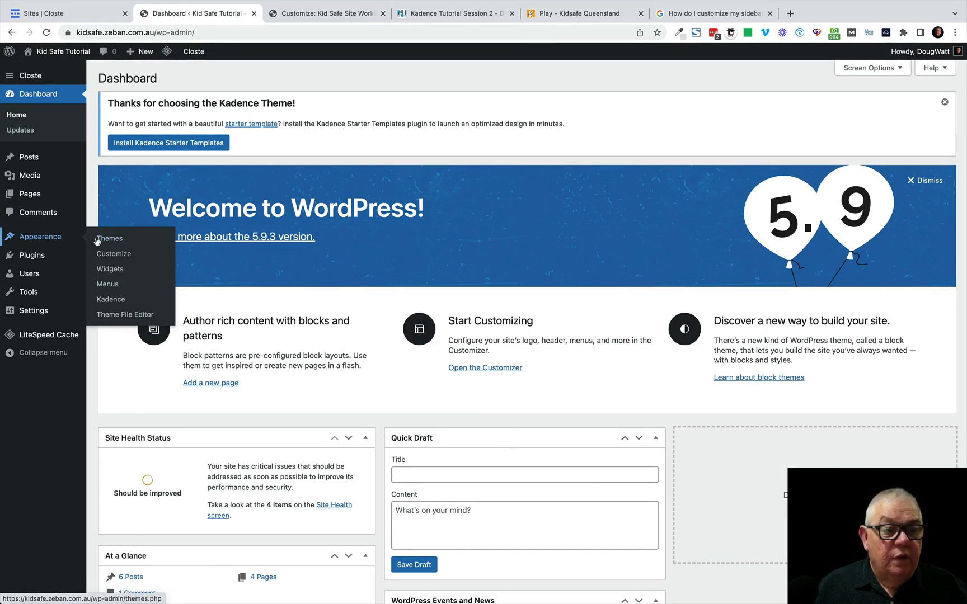
left_click(106, 271)
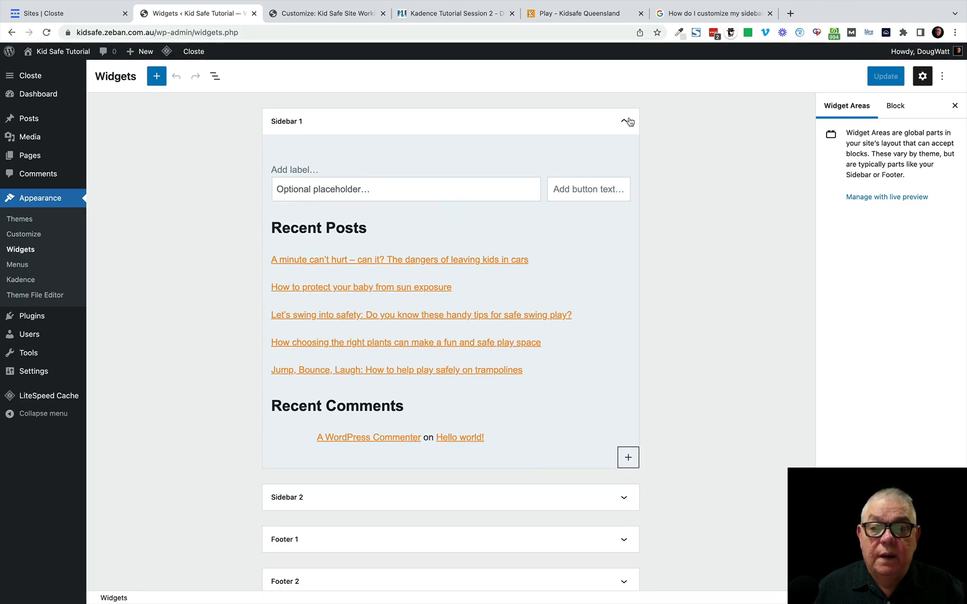
Step: Examine the Sidebar 1 and Sidebar 2 widget areas and select the Recent Posts heading in Sidebar 1
scroll(444, 501, "down", 5)
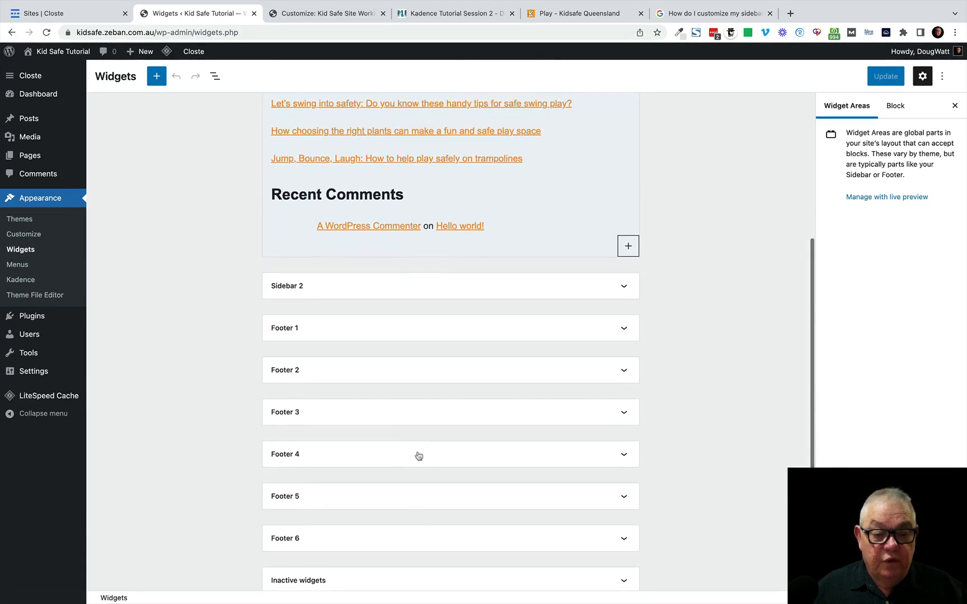
scroll(416, 531, "up", 2)
scroll(418, 531, "up", 4)
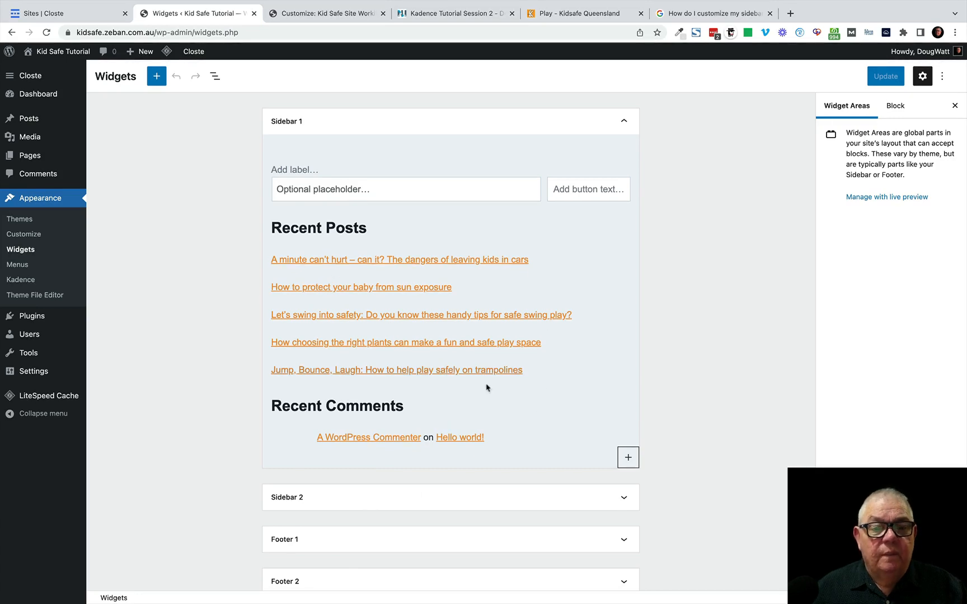
left_click(469, 503)
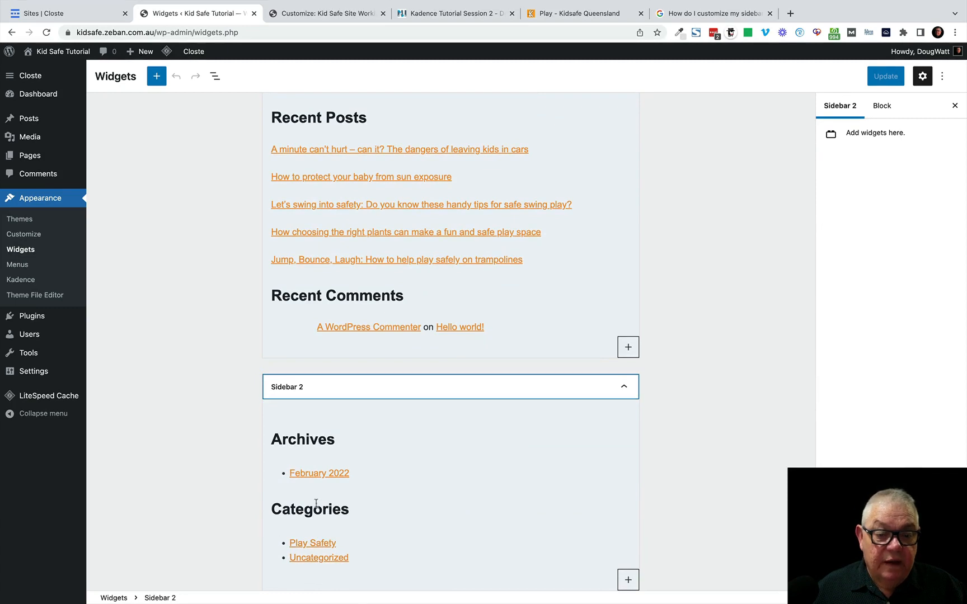
left_click(620, 389)
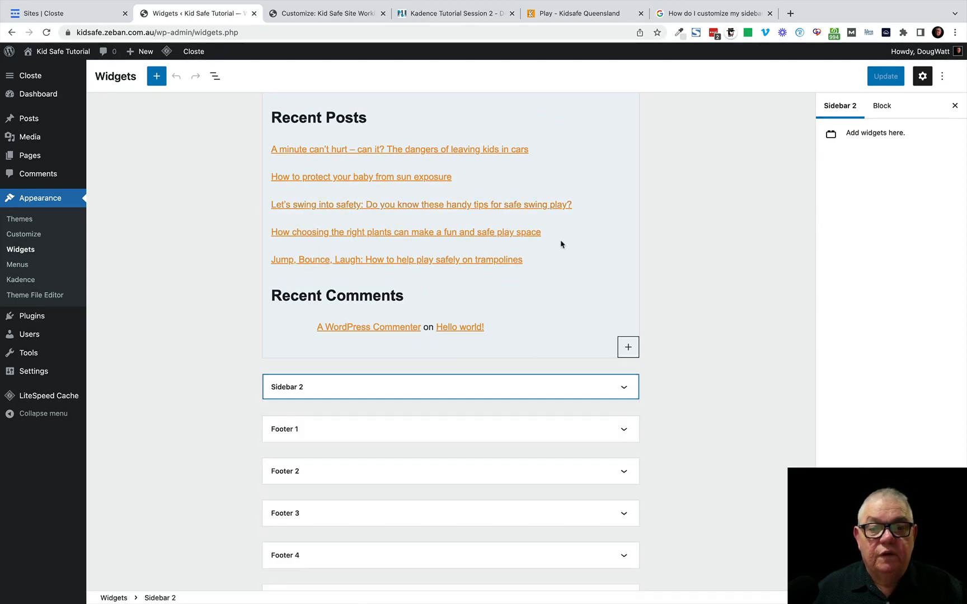
scroll(562, 244, "up", 3)
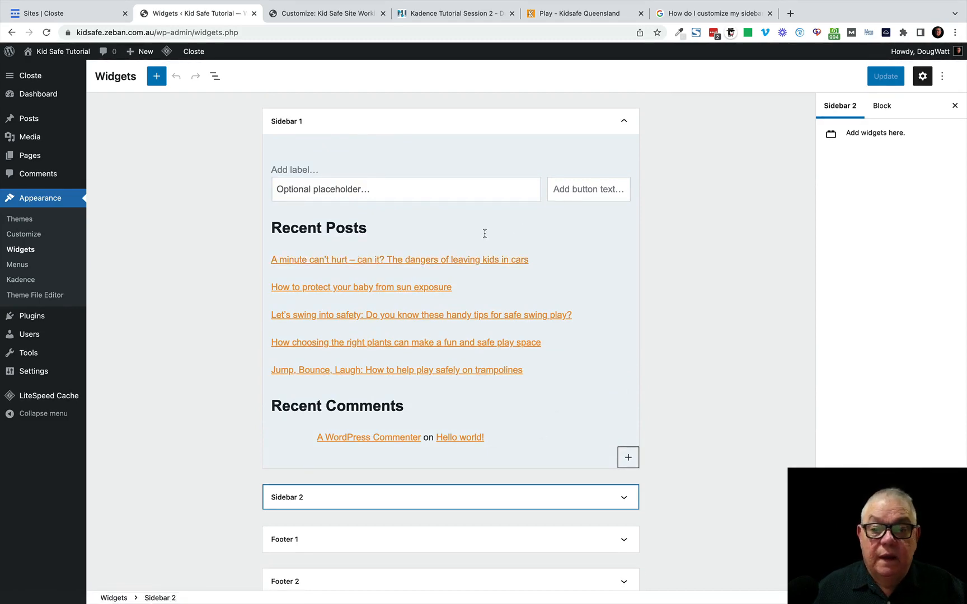
left_click(390, 236)
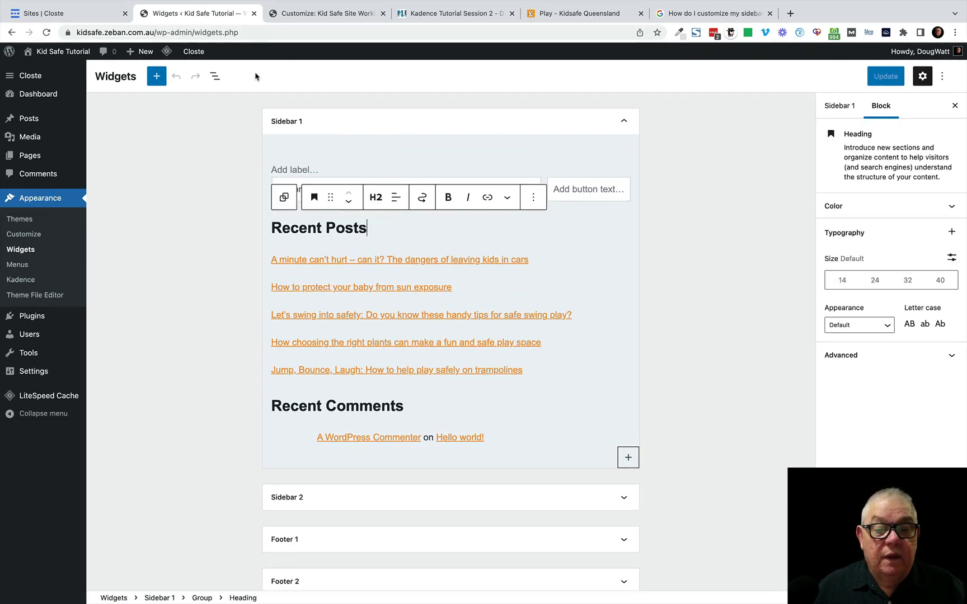
Step: Remove the existing Search block from the Sidebar 1 widget area using the block list view
left_click(215, 77)
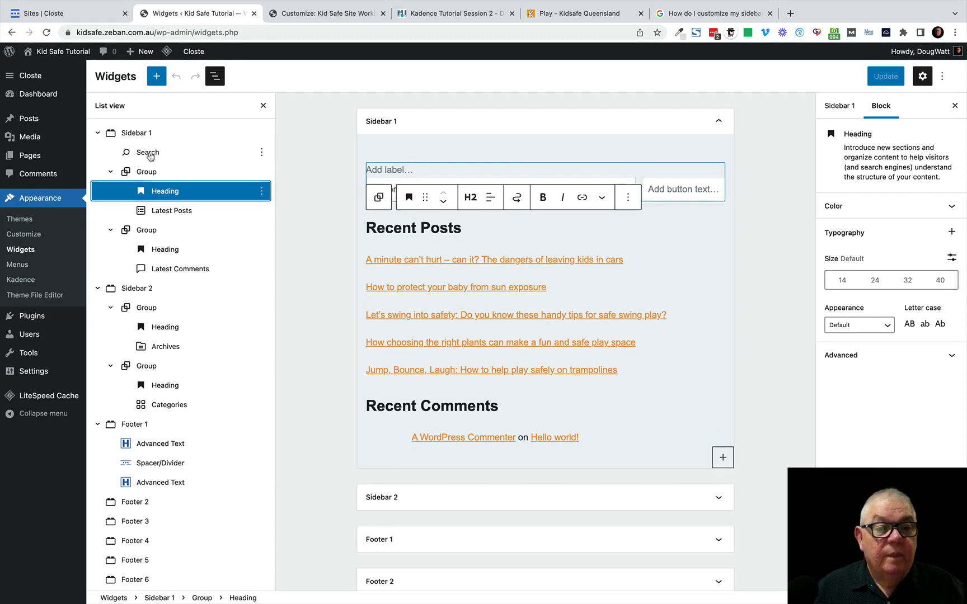
left_click(261, 153)
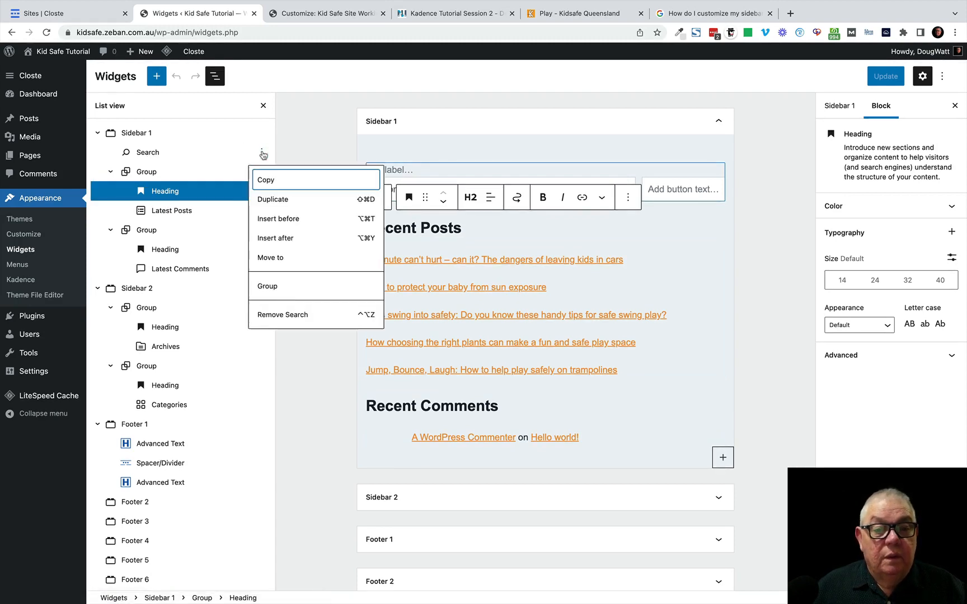
left_click(266, 317)
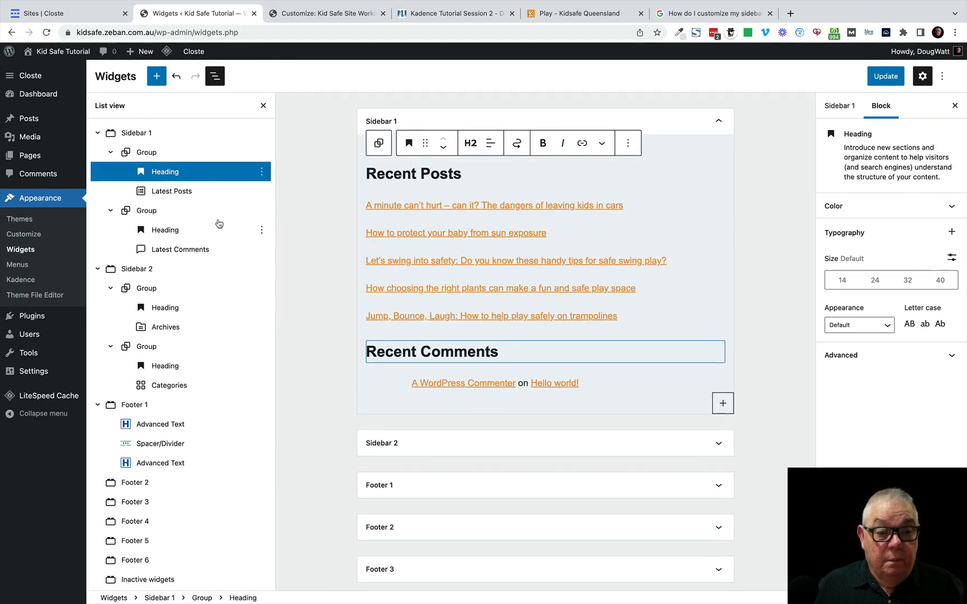
scroll(218, 378, "down", 1)
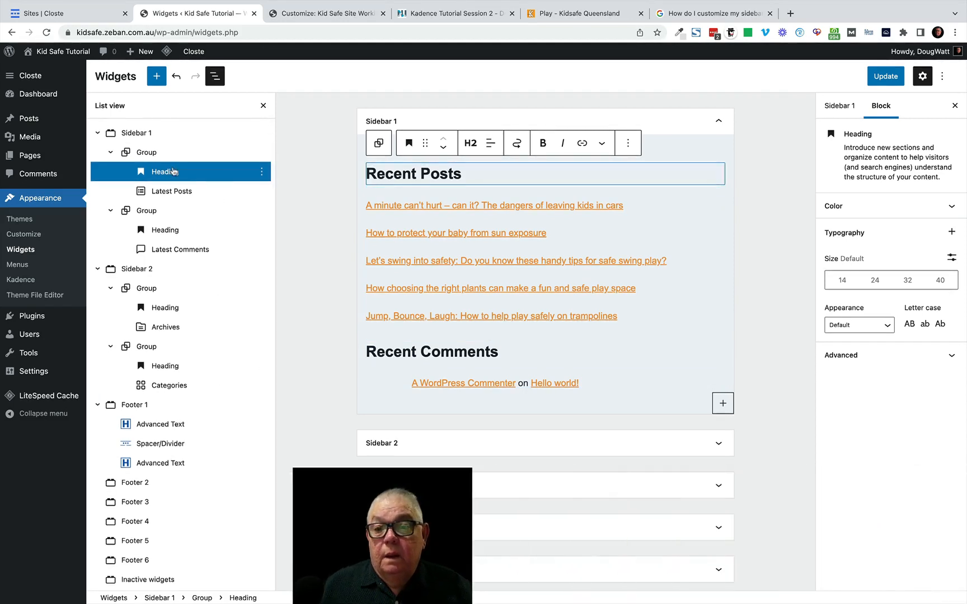
Step: Add a new Search block to Sidebar 1 and move it above the Recent Posts group
left_click(723, 404)
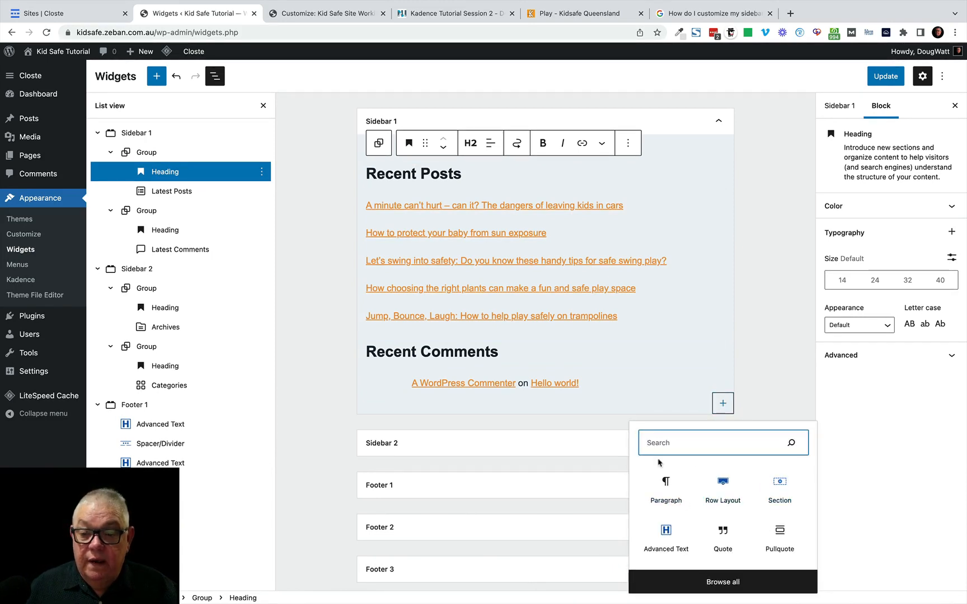
type("searc")
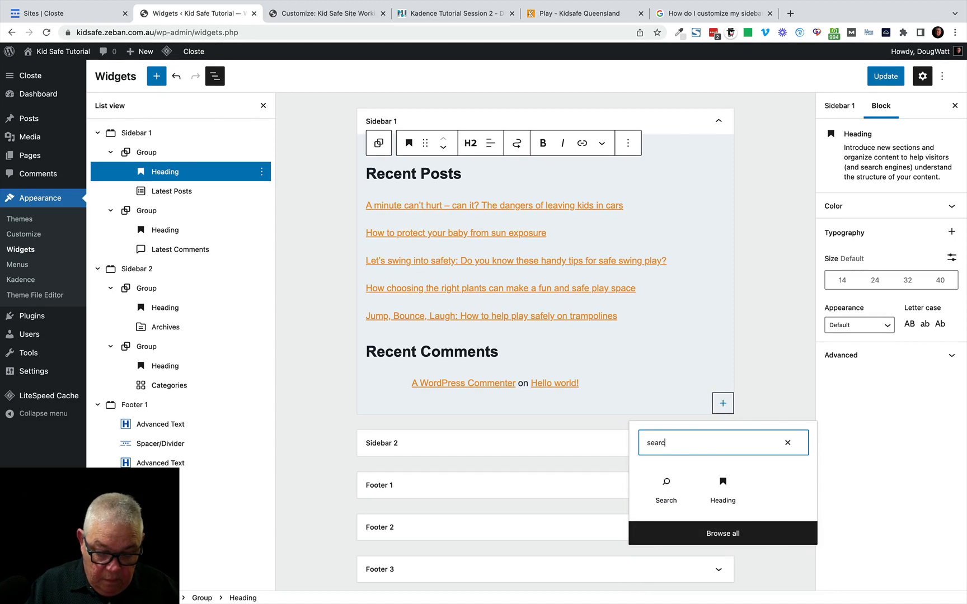
type("h")
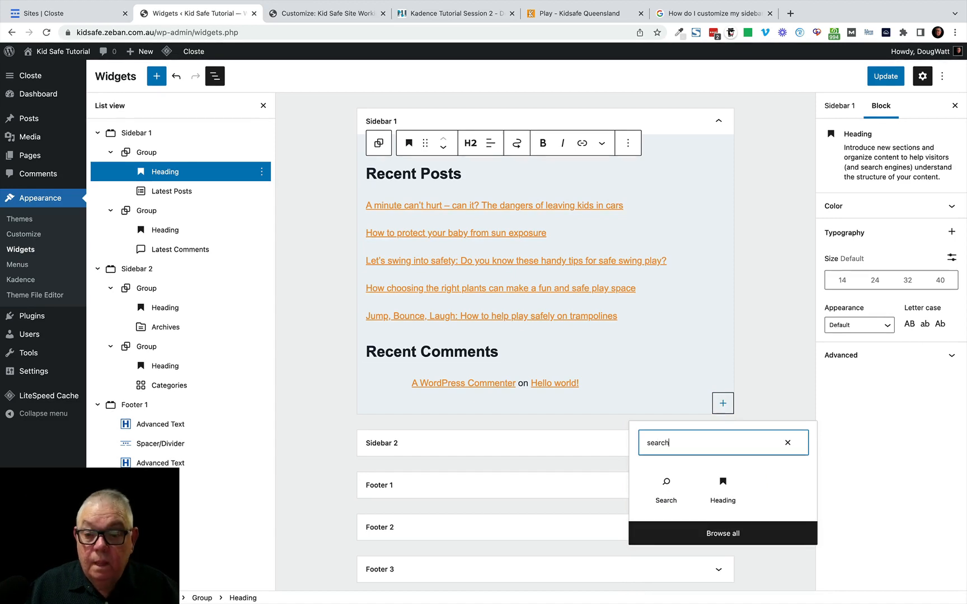
left_click(683, 500)
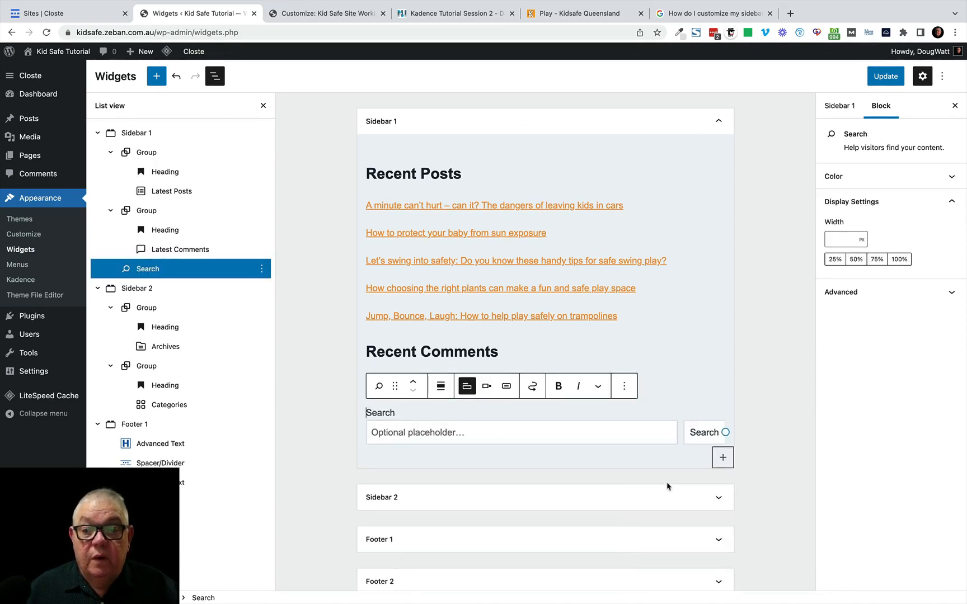
left_click(413, 382)
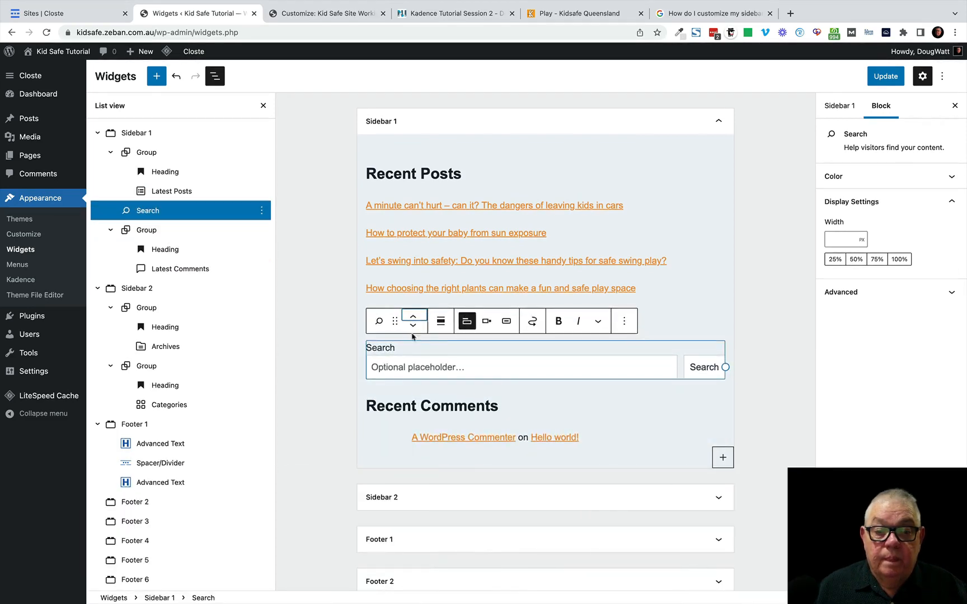
left_click(413, 317)
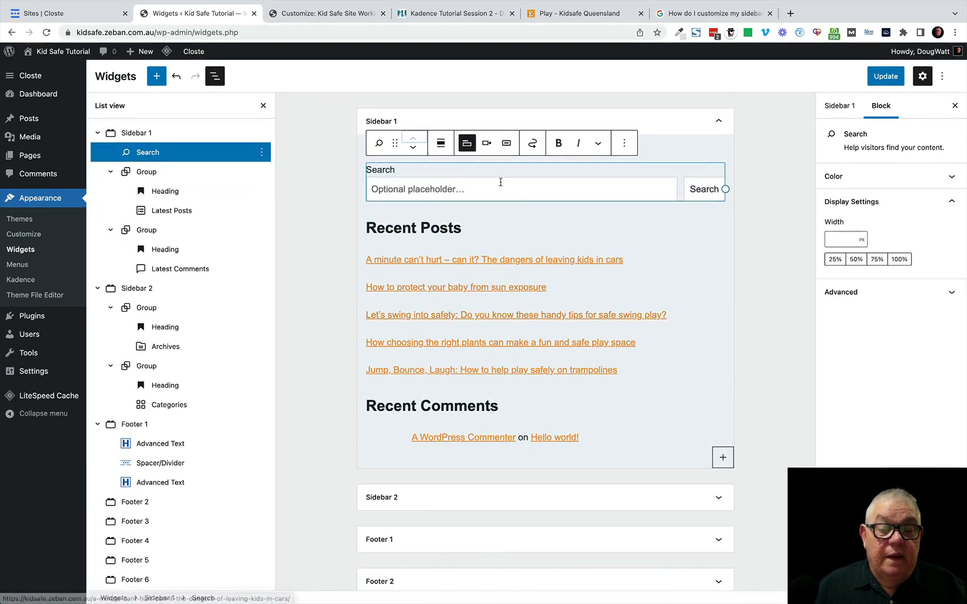
Step: Deselect the Sidebar 1 blocks and update the widgets to save the changes
left_click(416, 228)
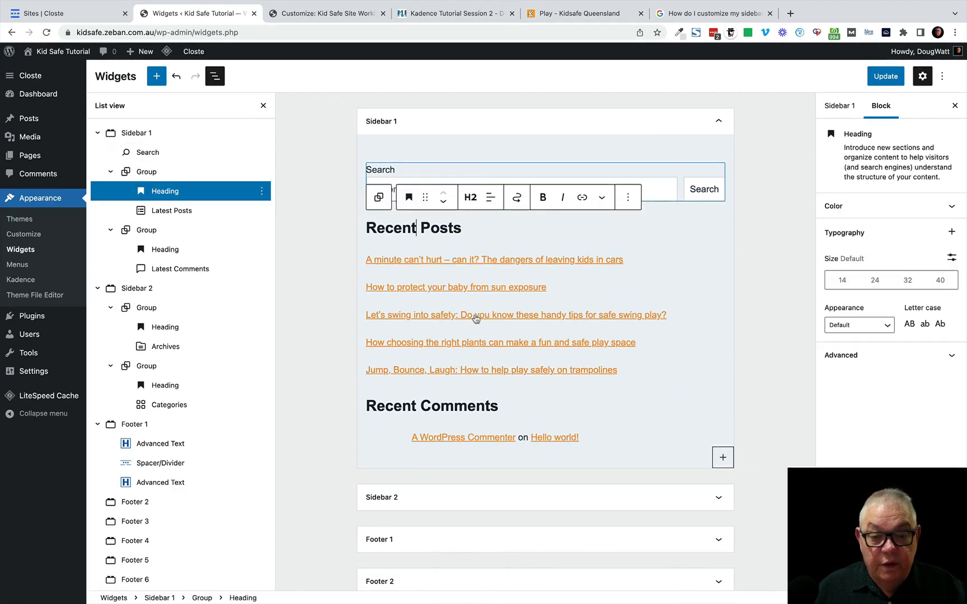
left_click(321, 310)
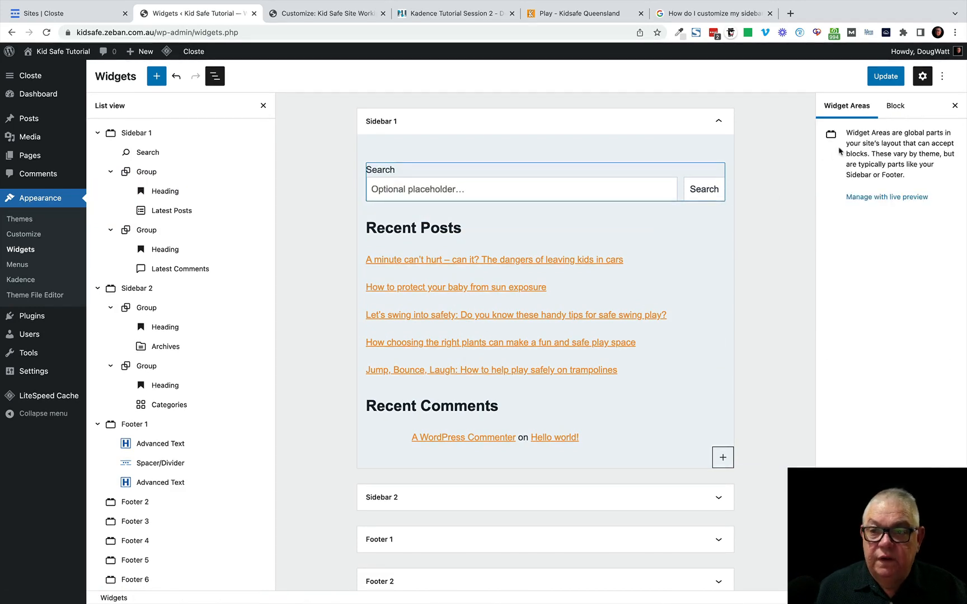
left_click(886, 80)
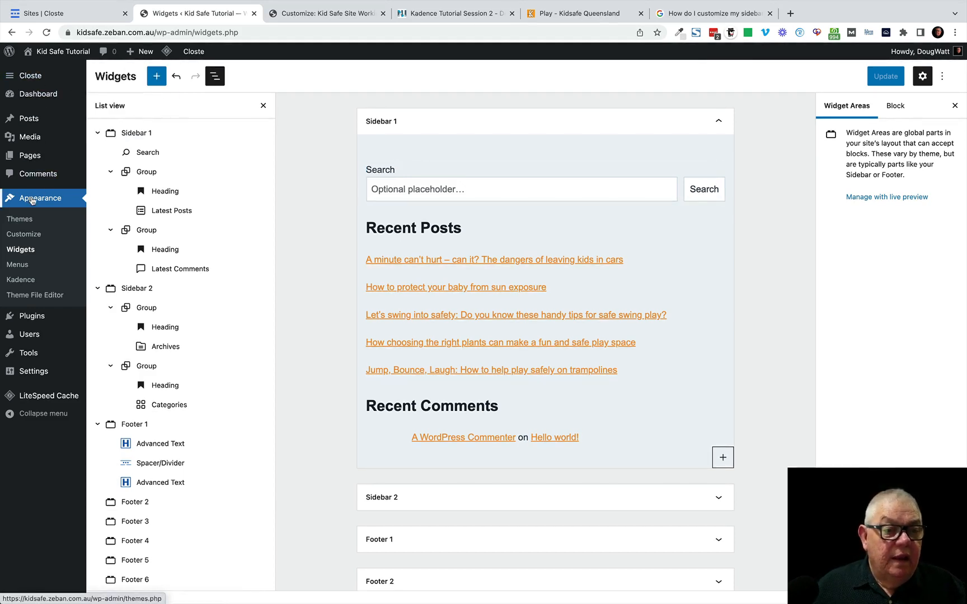
Step: Set the Search Results archive layout to Right Sidebar in the theme customizer and publish the change
left_click(23, 238)
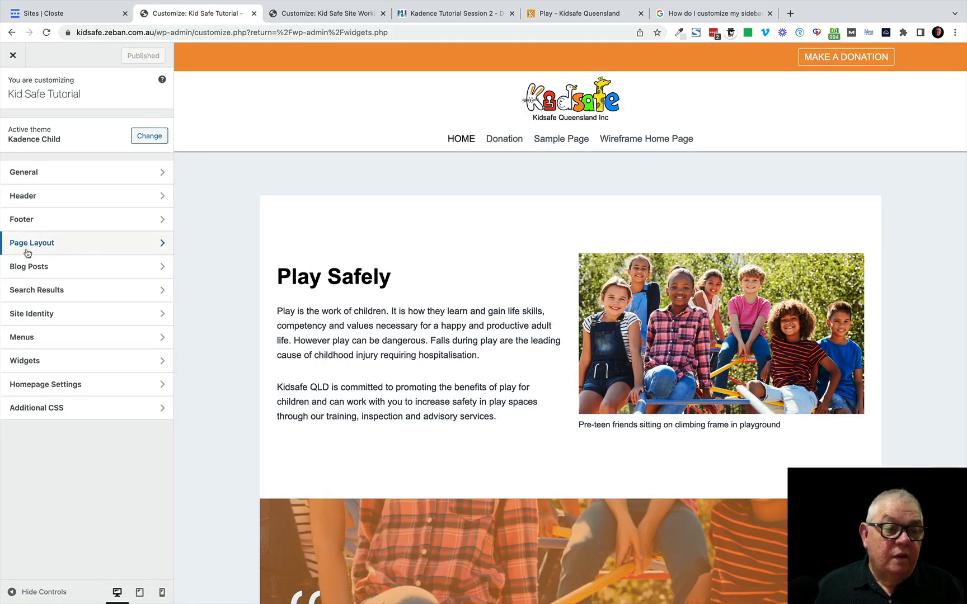
left_click(30, 293)
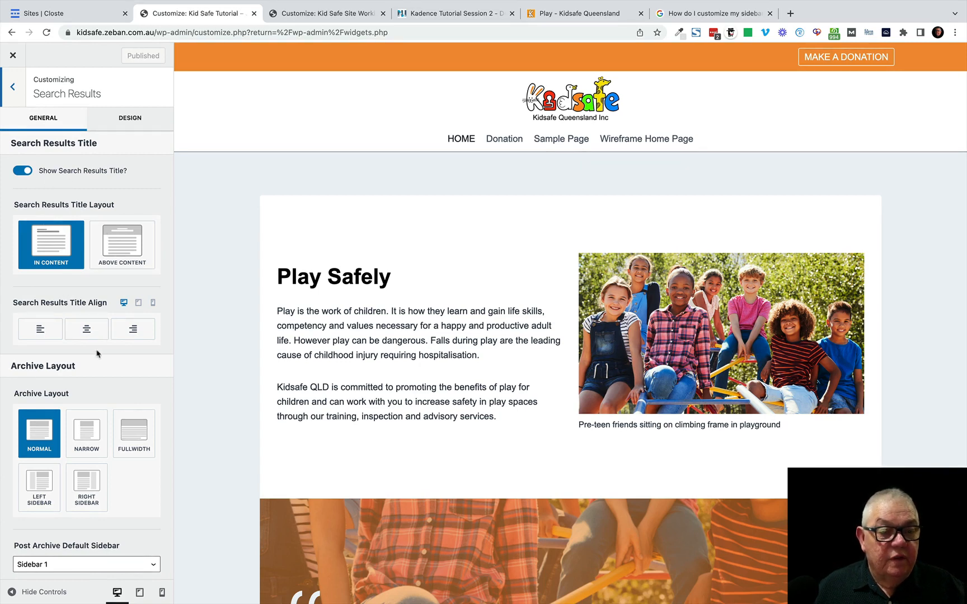
scroll(97, 353, "down", 3)
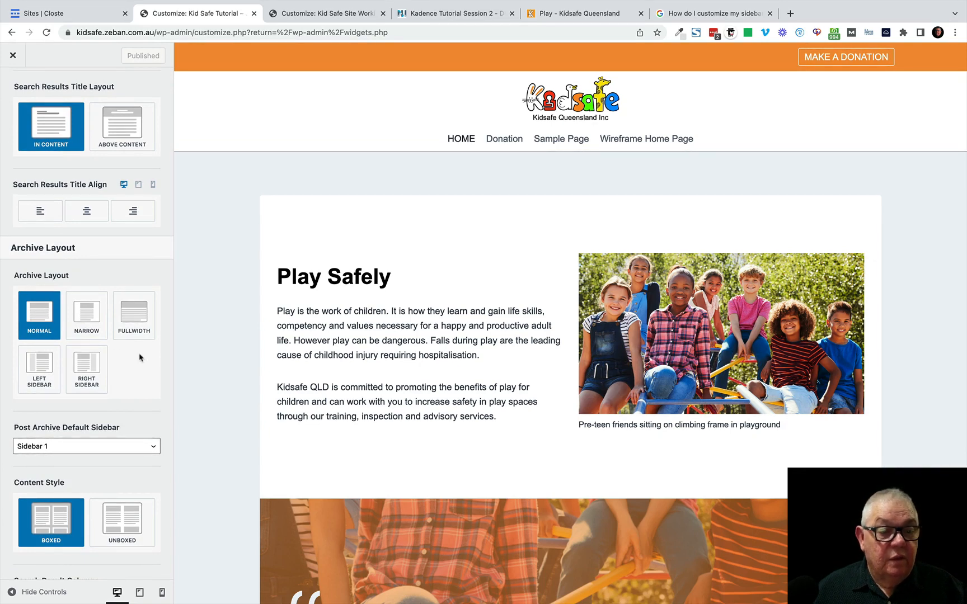
left_click(87, 367)
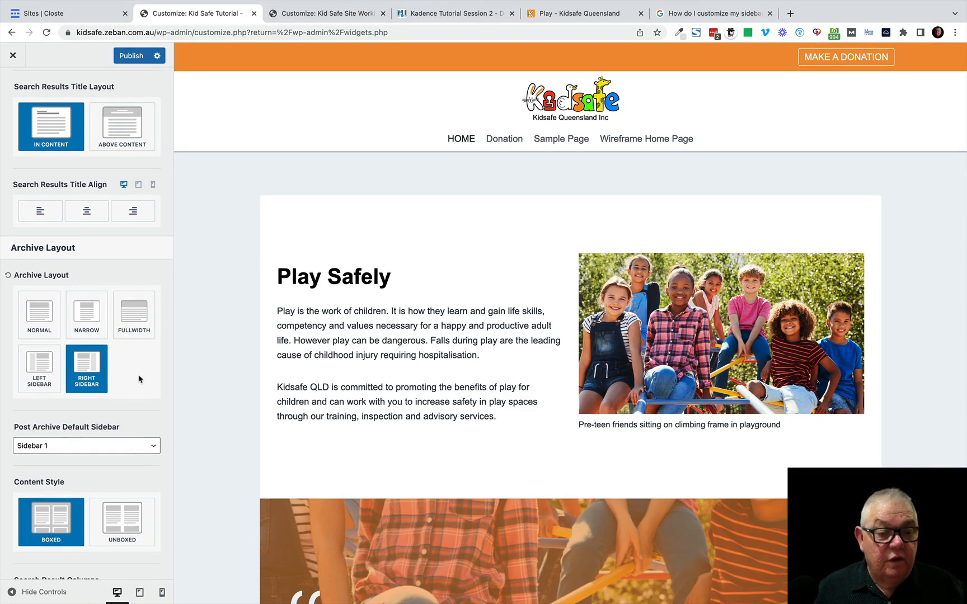
scroll(139, 379, "down", 5)
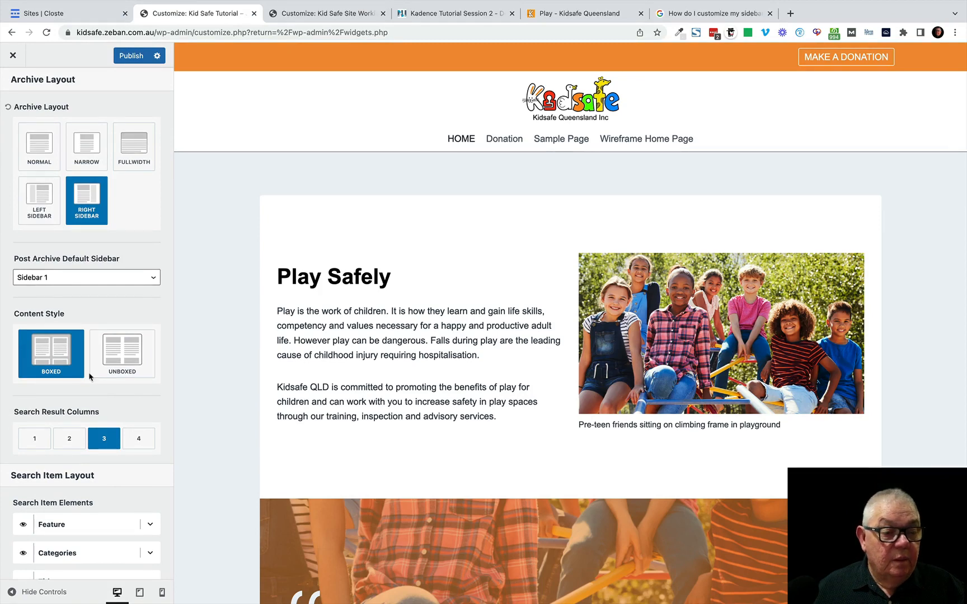
scroll(112, 418, "down", 4)
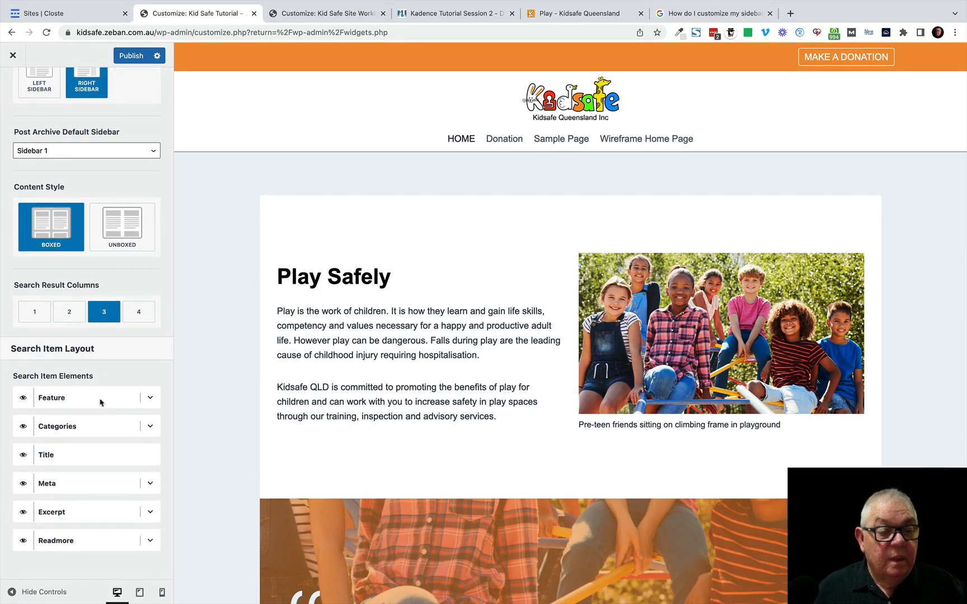
scroll(104, 189, "up", 10)
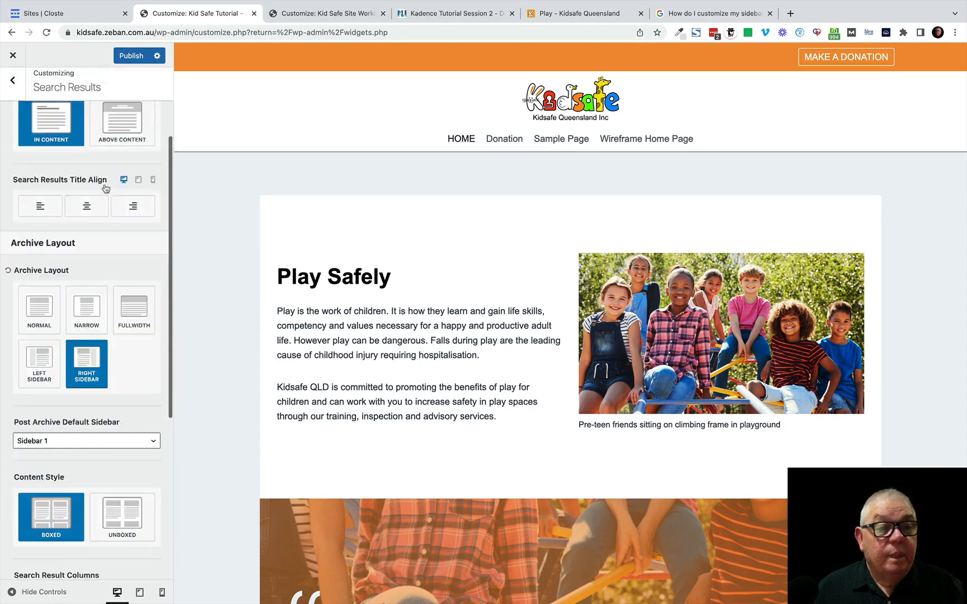
left_click(130, 56)
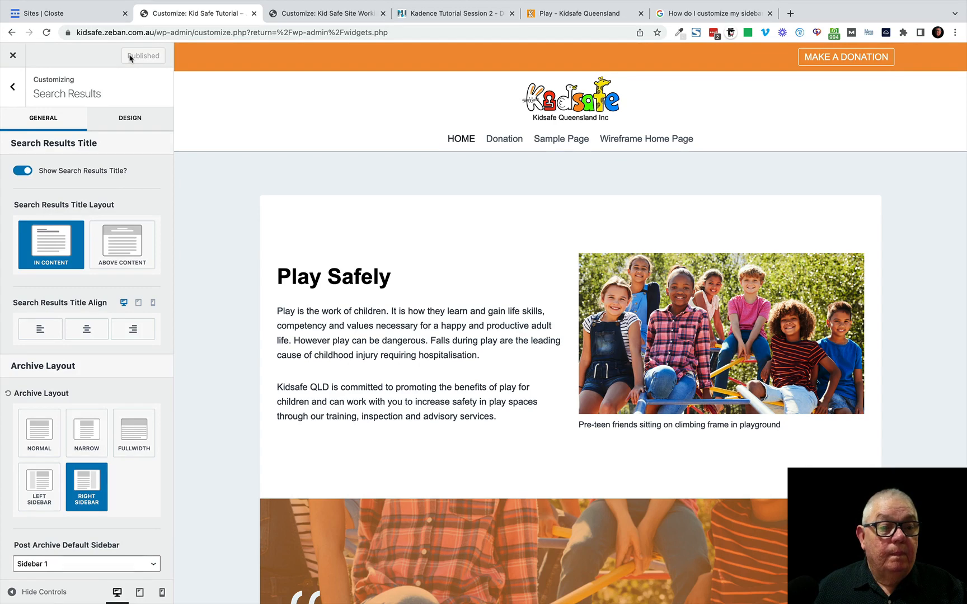
Step: Exit the customizer and open the post "How to protect your baby from sun exposure" on the live site
left_click(13, 86)
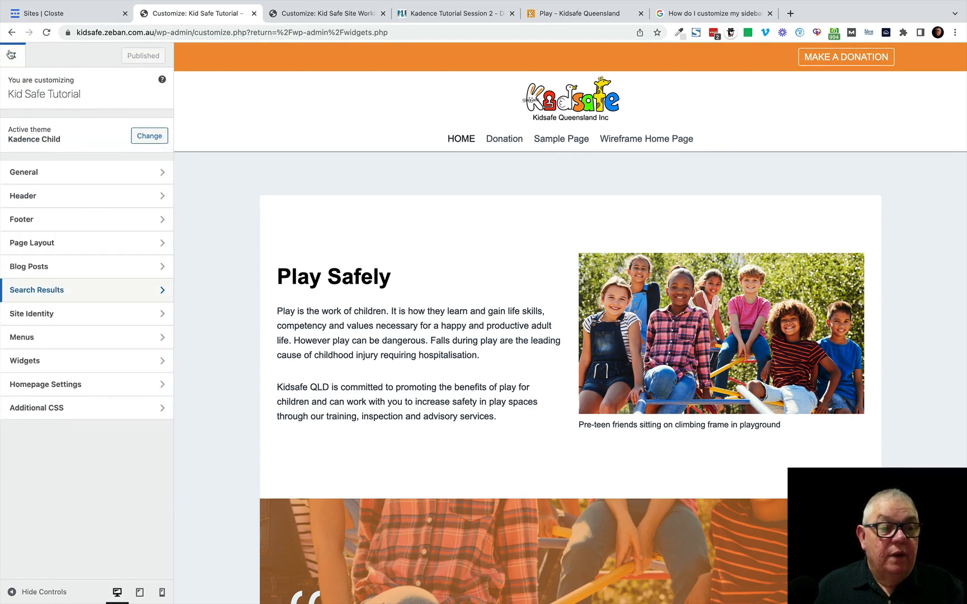
left_click(13, 55)
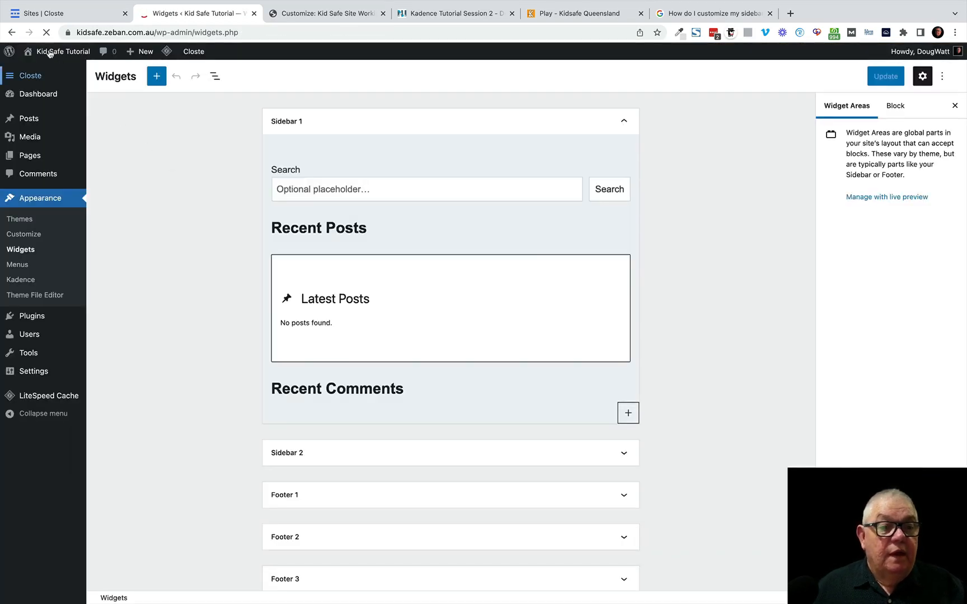
mouse_move(50, 53)
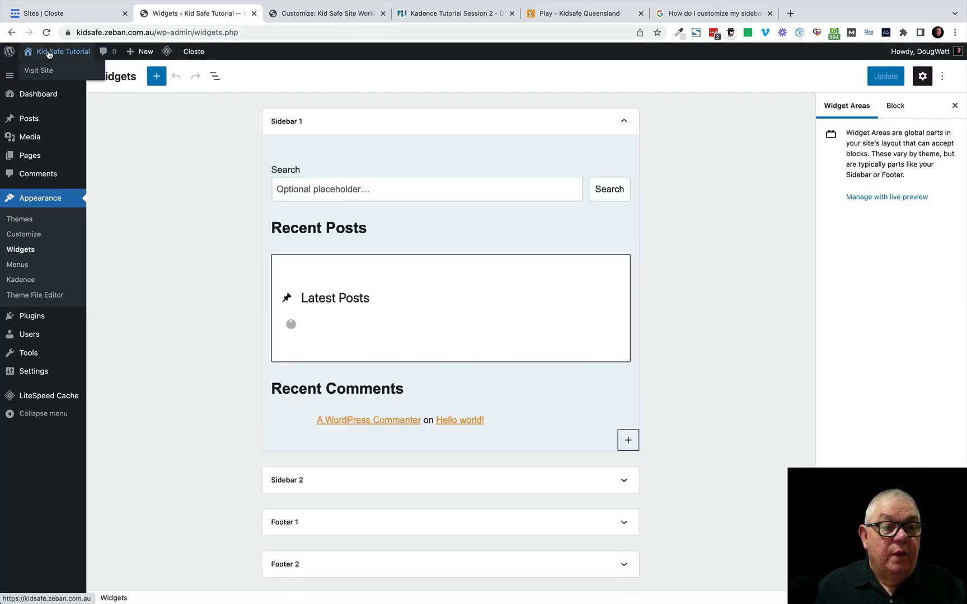
left_click(32, 74)
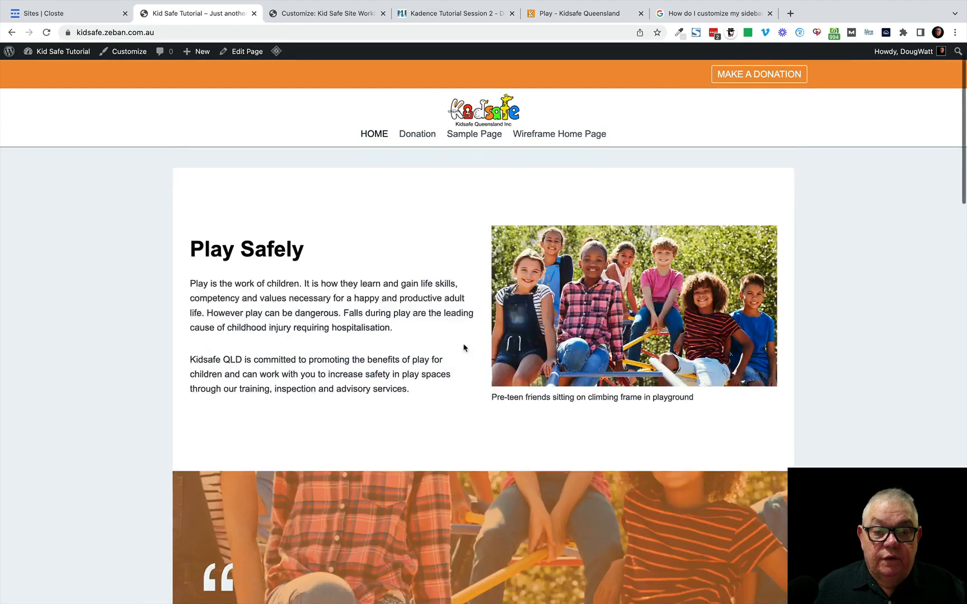
scroll(464, 346, "down", 10)
scroll(464, 348, "up", 1)
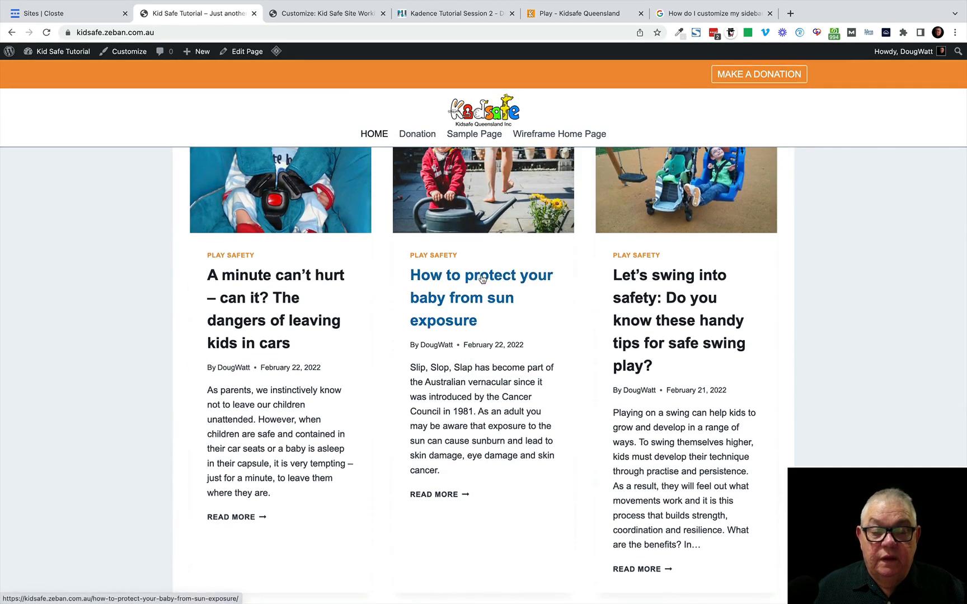
left_click(480, 279)
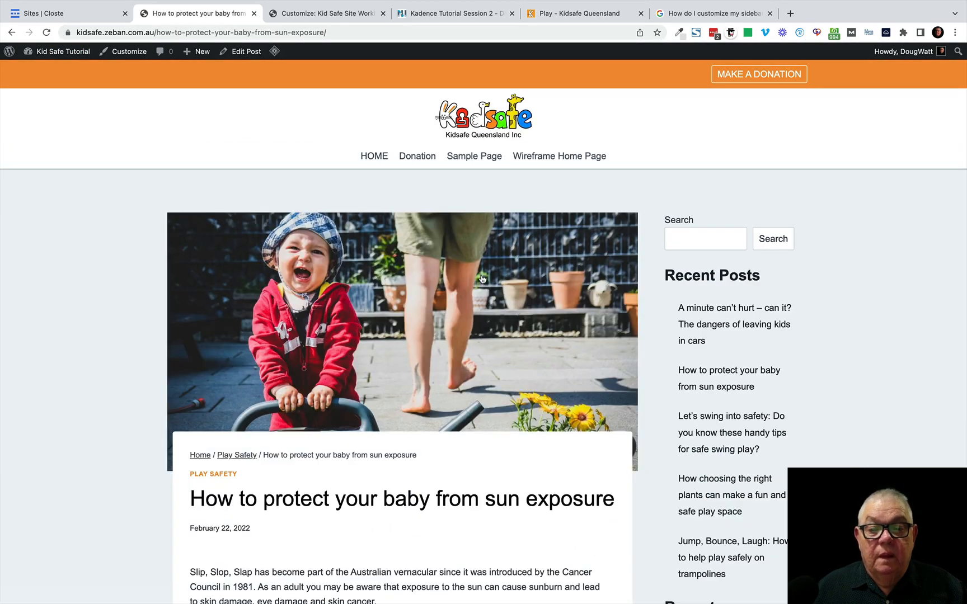
Step: Search the site for "safety" from the post's sidebar and examine the layout of the search results page
left_click(678, 238)
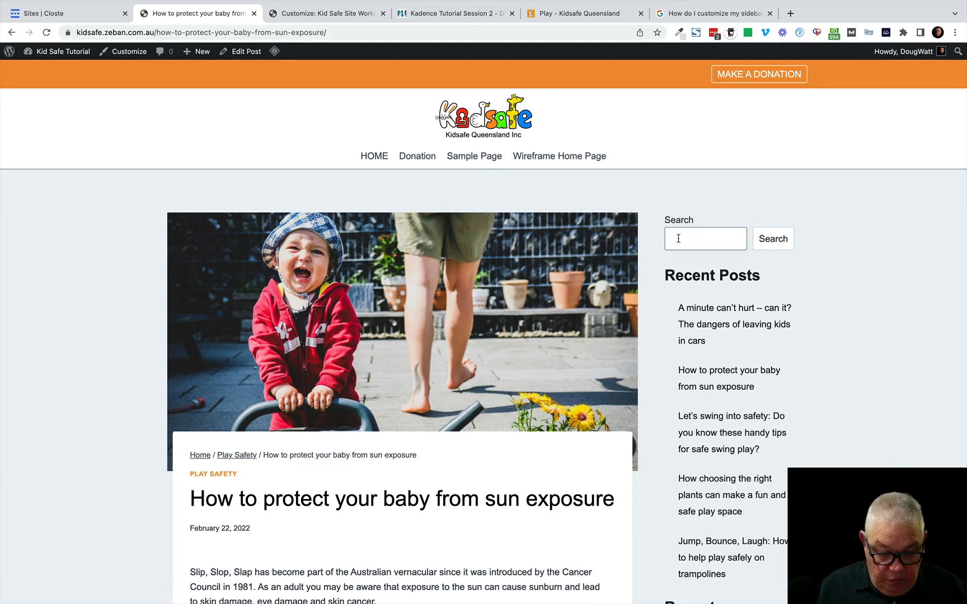
type("safety")
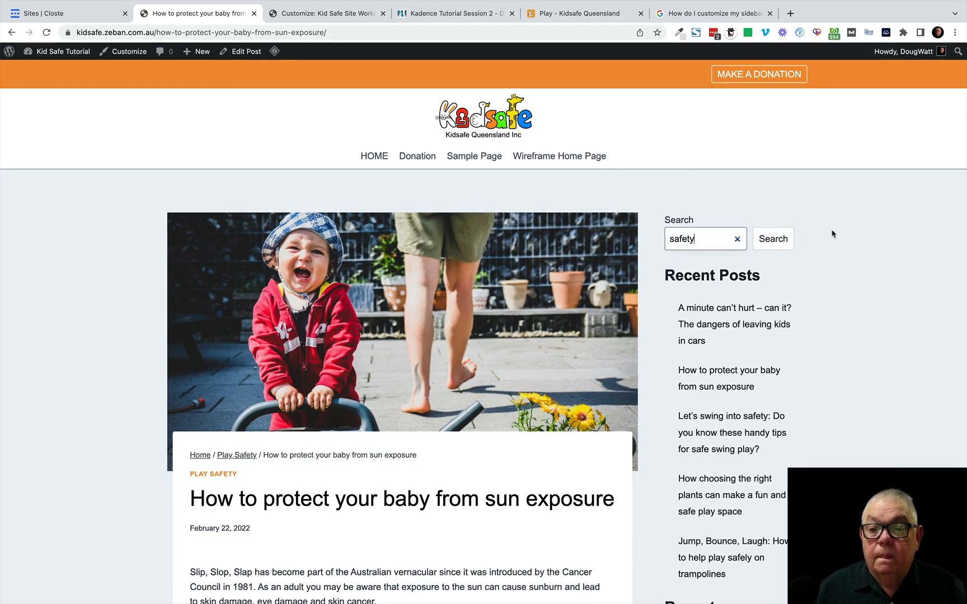
left_click(771, 240)
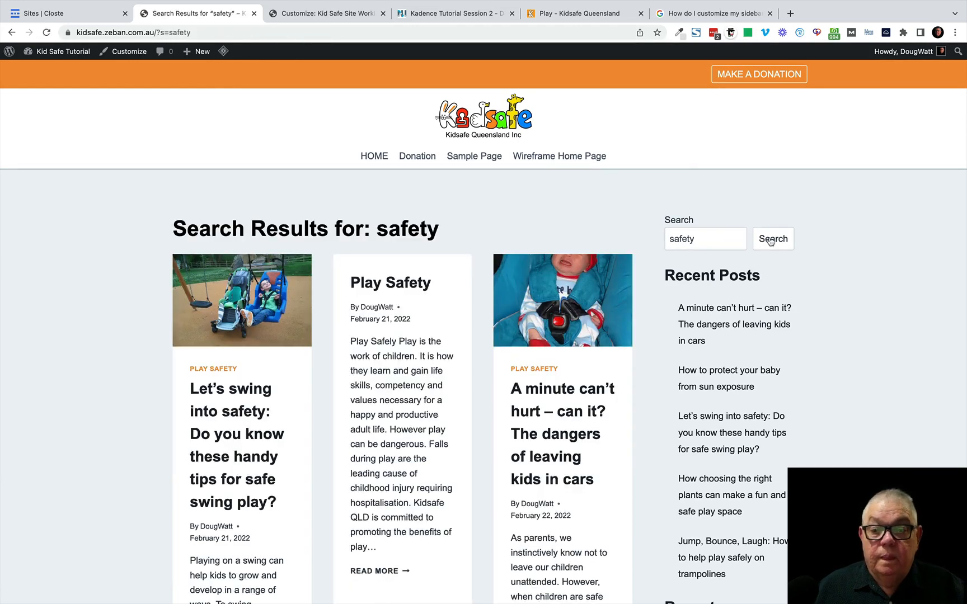
scroll(396, 445, "down", 3)
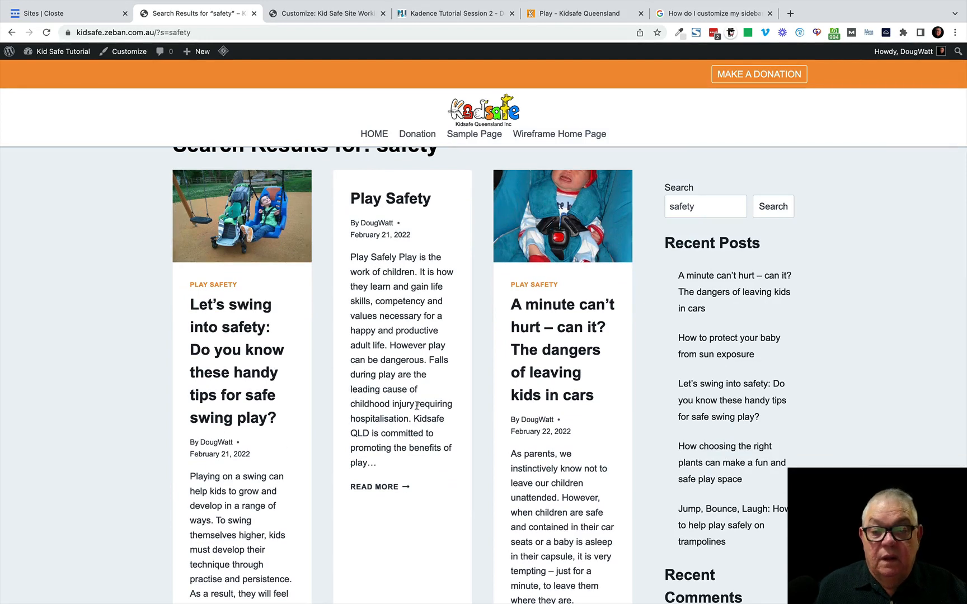
scroll(417, 406, "up", 2)
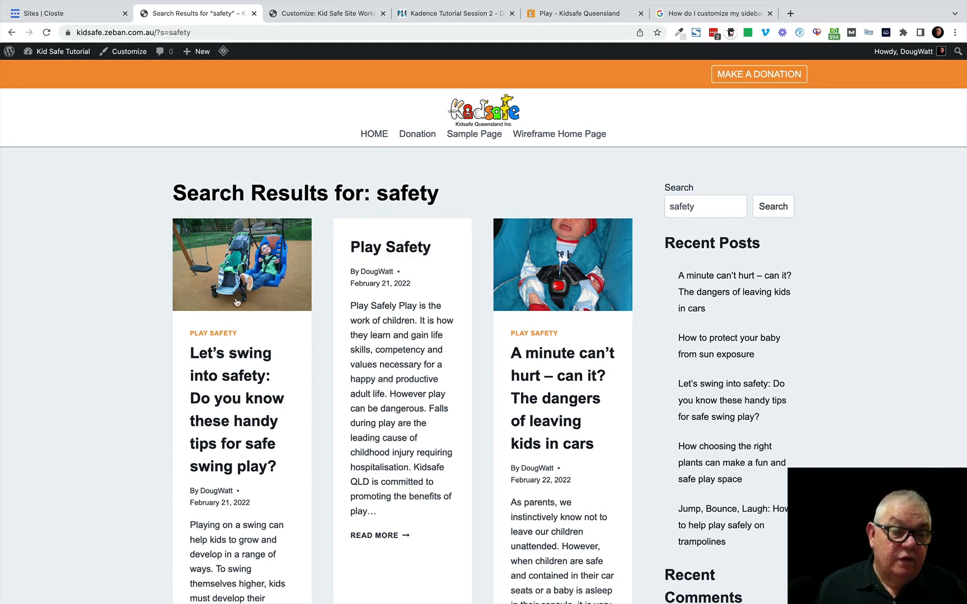
scroll(252, 428, "down", 5)
scroll(252, 428, "down", 10)
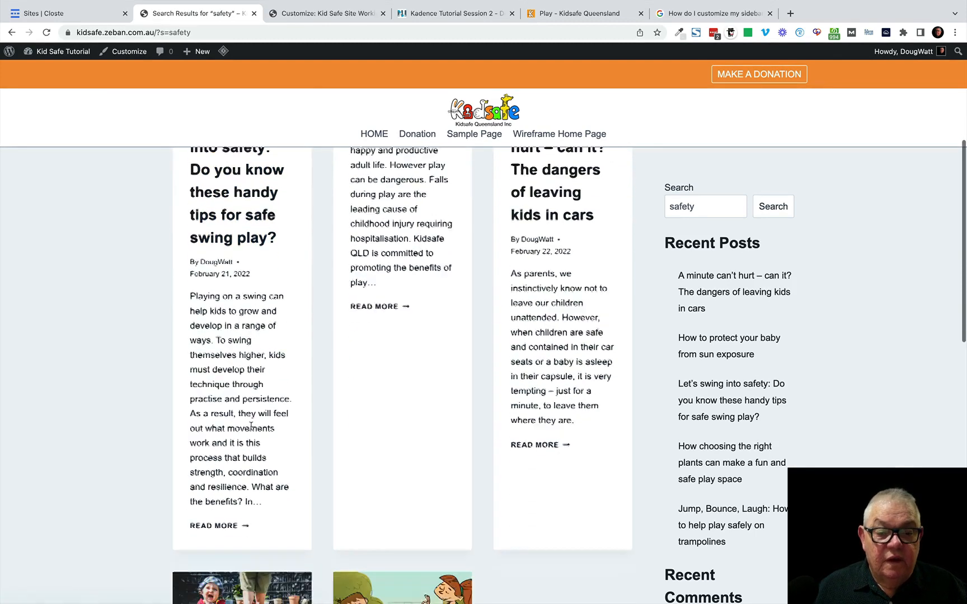
scroll(251, 426, "up", 15)
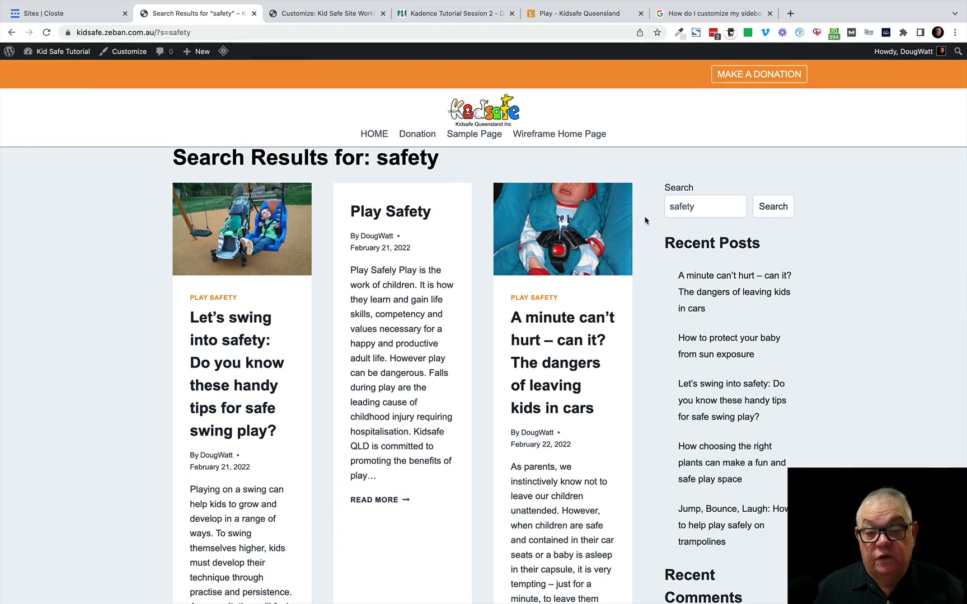
Step: Search the site for "dangerous" from the search results sidebar and examine the matching result card
left_click_drag(694, 209, 658, 207)
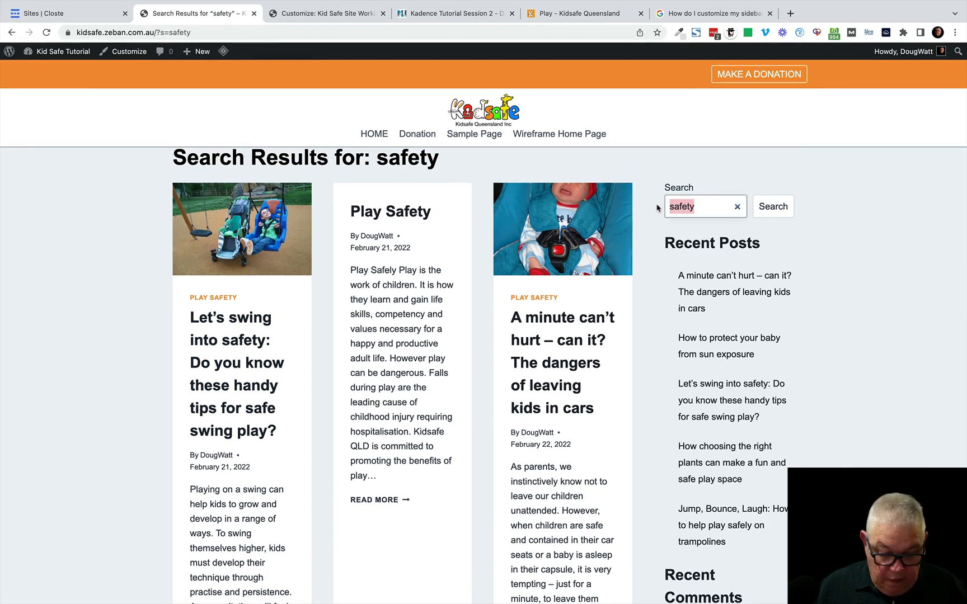
type("dangerous")
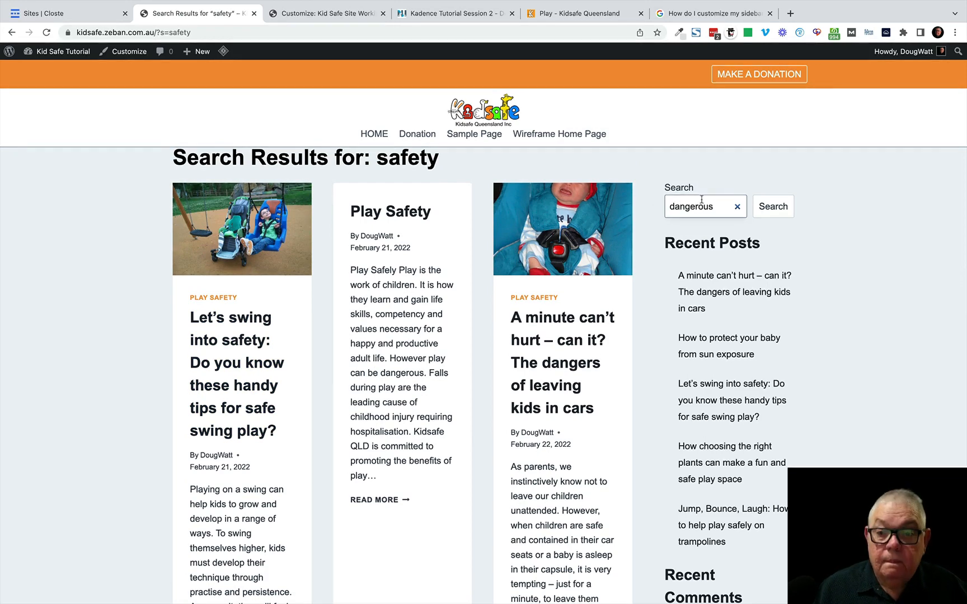
left_click(769, 207)
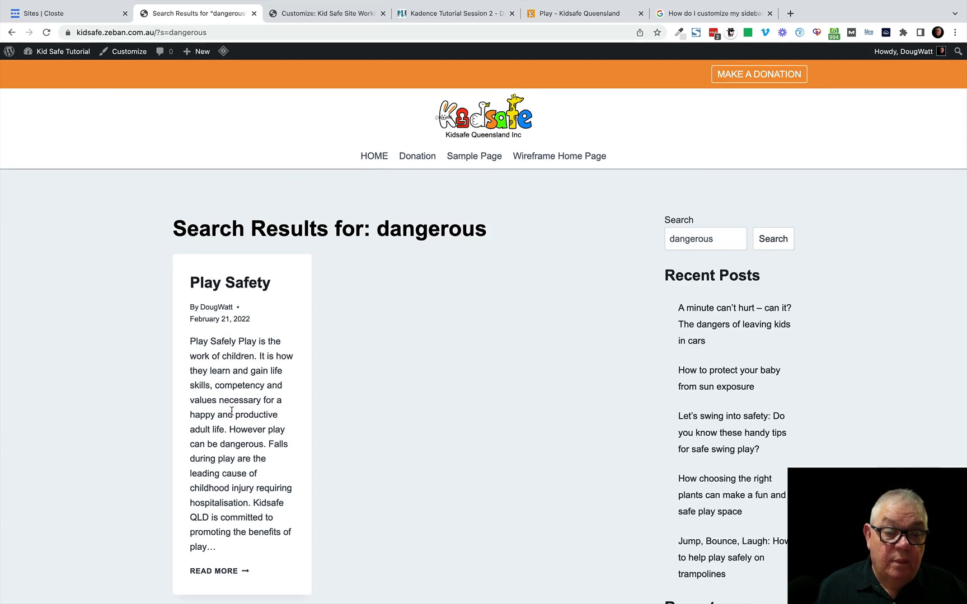
scroll(232, 411, "down", 1)
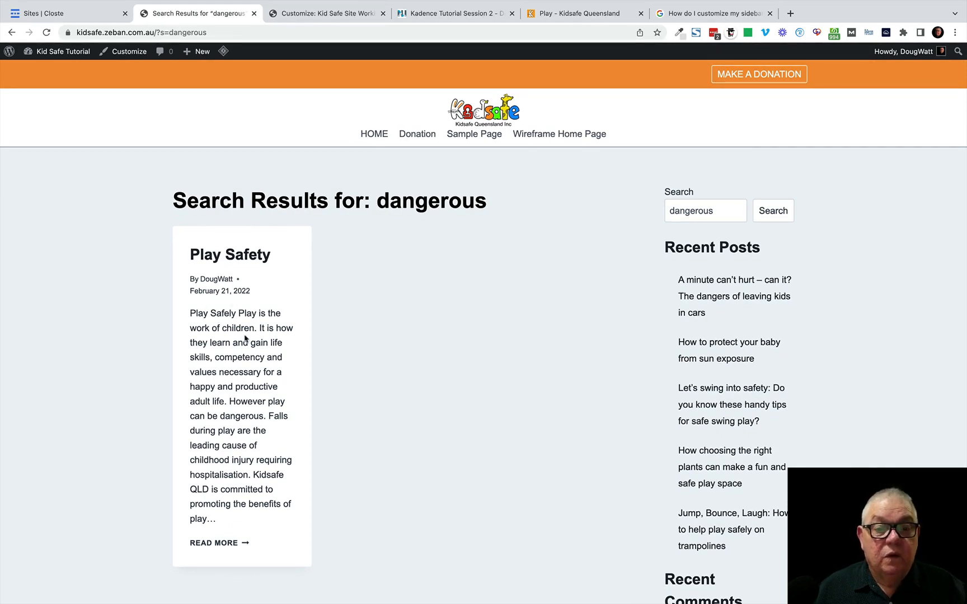
Step: Go to the site's home page and open it for editing in the block editor
left_click(376, 145)
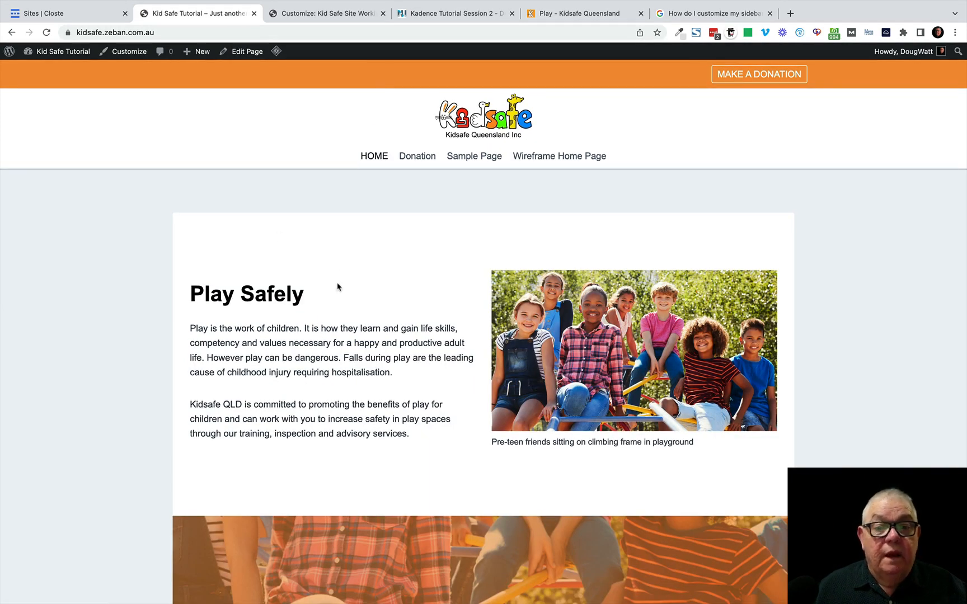
left_click(247, 51)
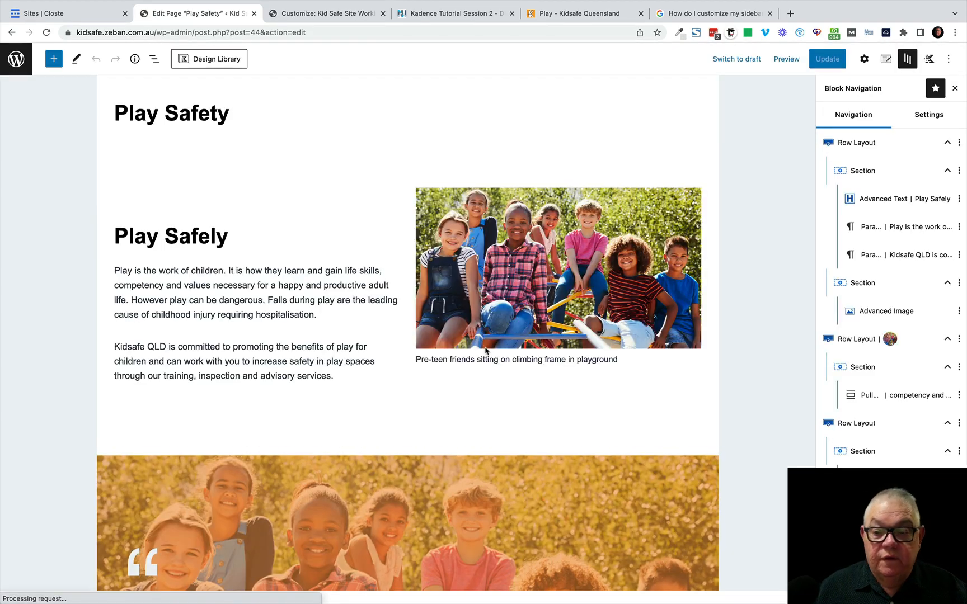
scroll(486, 351, "down", 2)
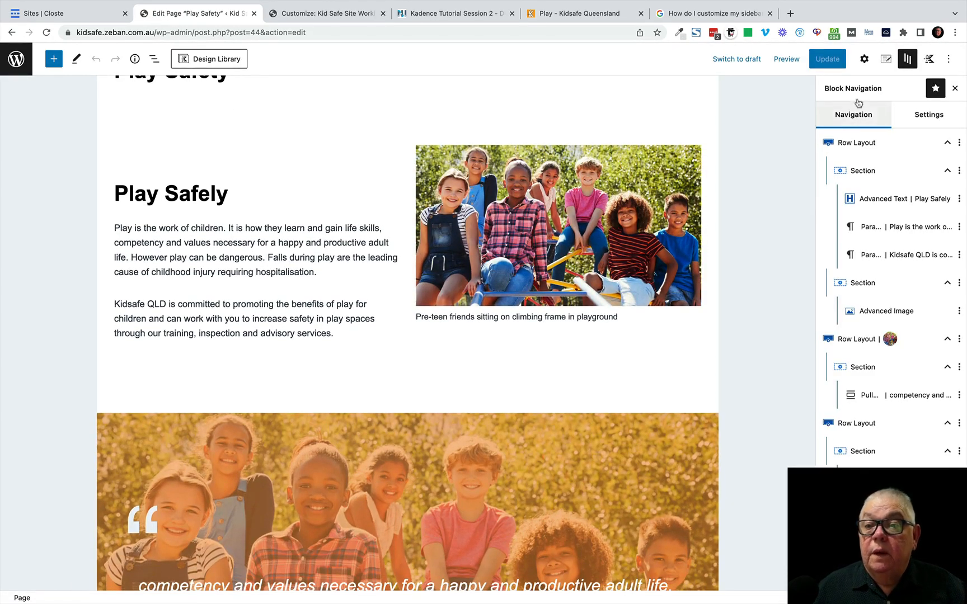
Step: Set play-safety-group-adolescents-playing.jpg from the media library as the Play Safety page's featured image and update the page
left_click(886, 58)
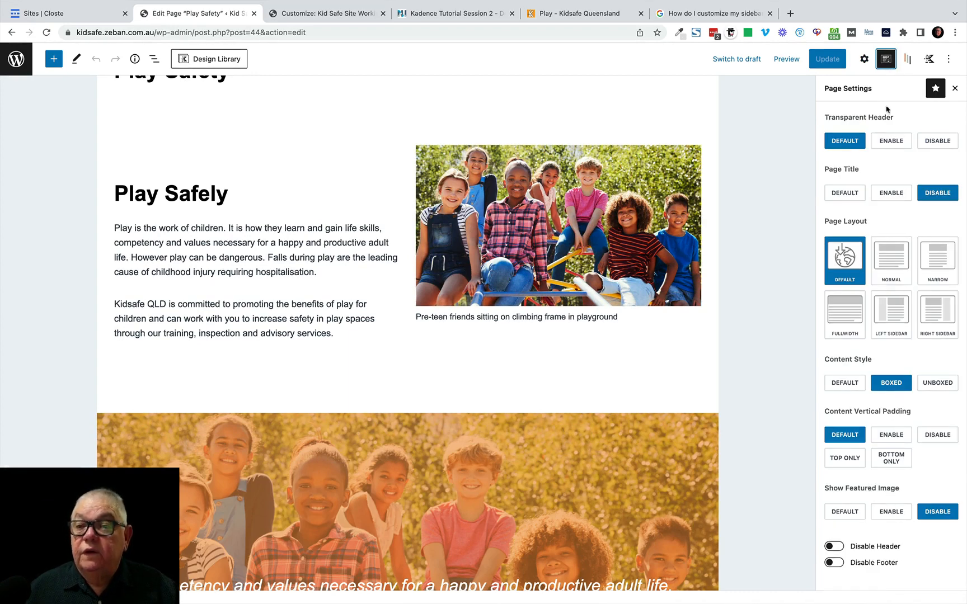
left_click(865, 60)
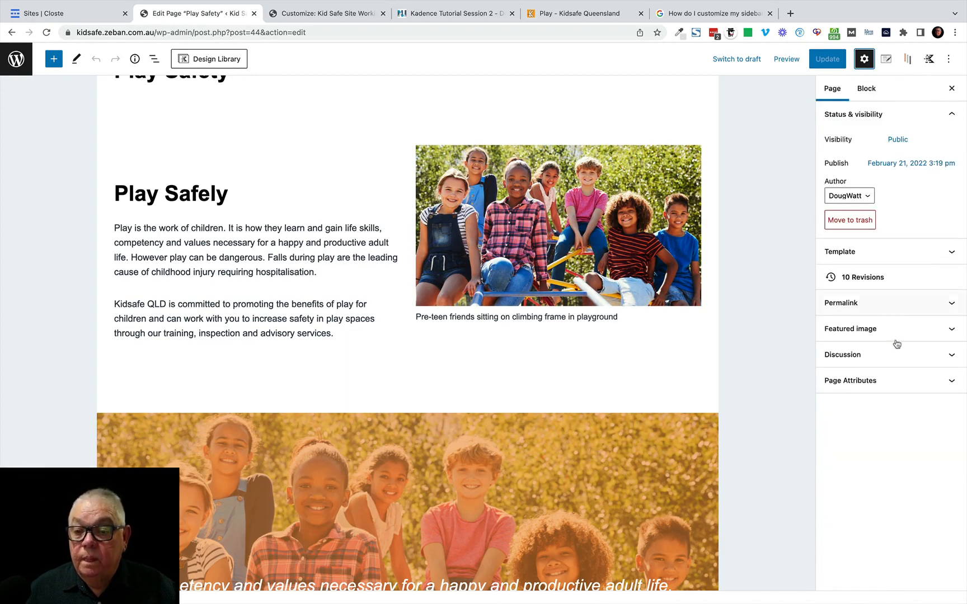
left_click(858, 333)
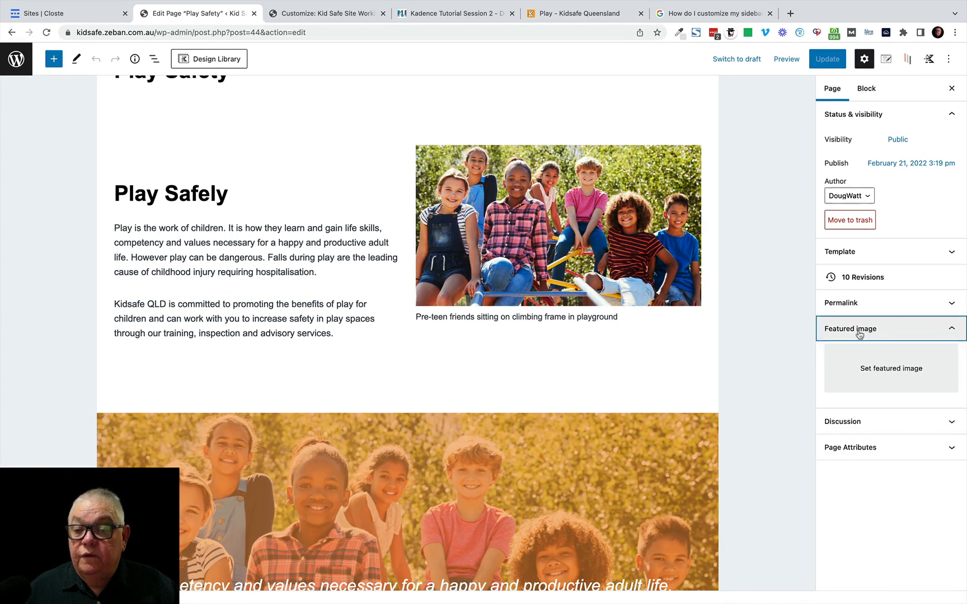
left_click(887, 379)
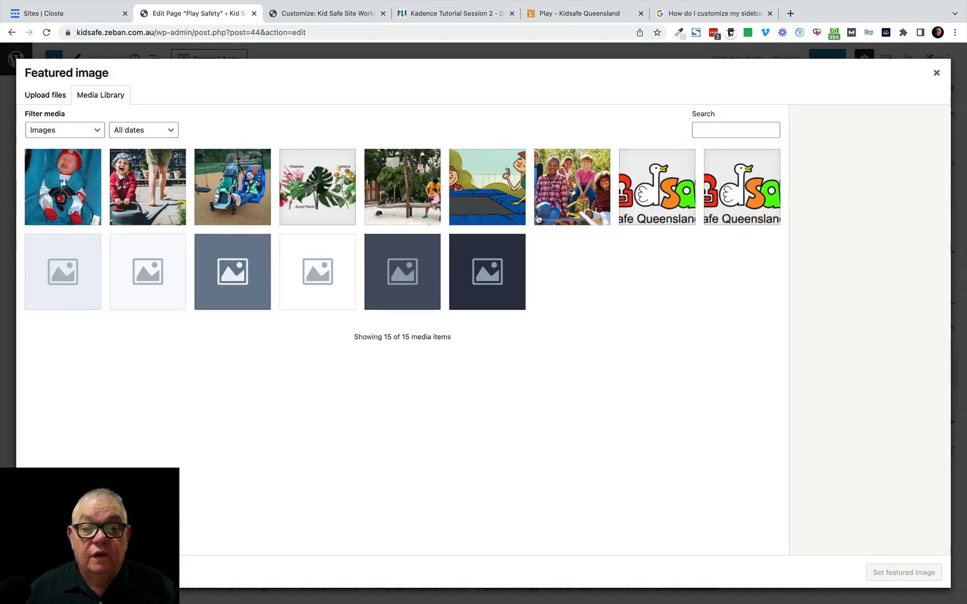
left_click(576, 199)
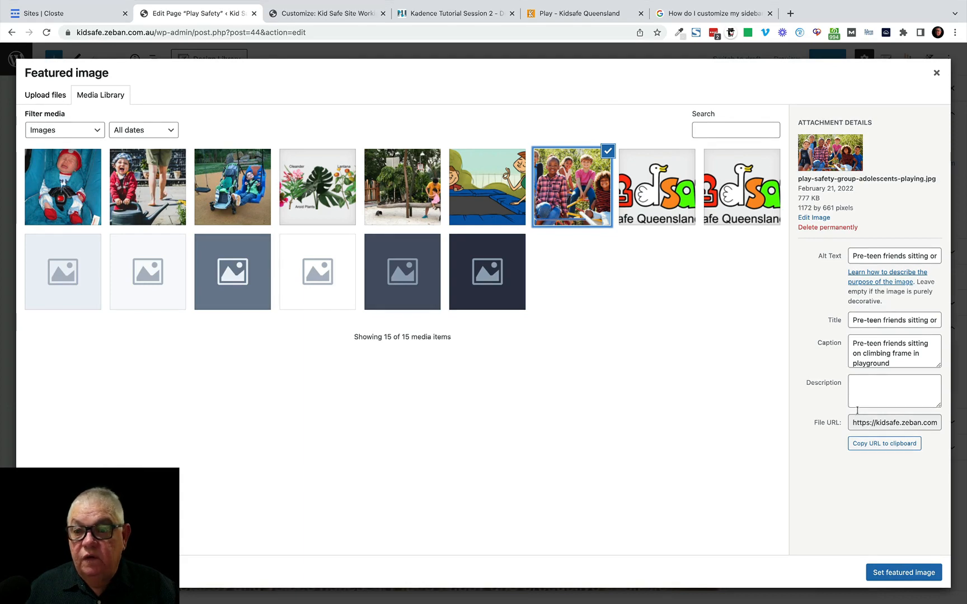
left_click(892, 574)
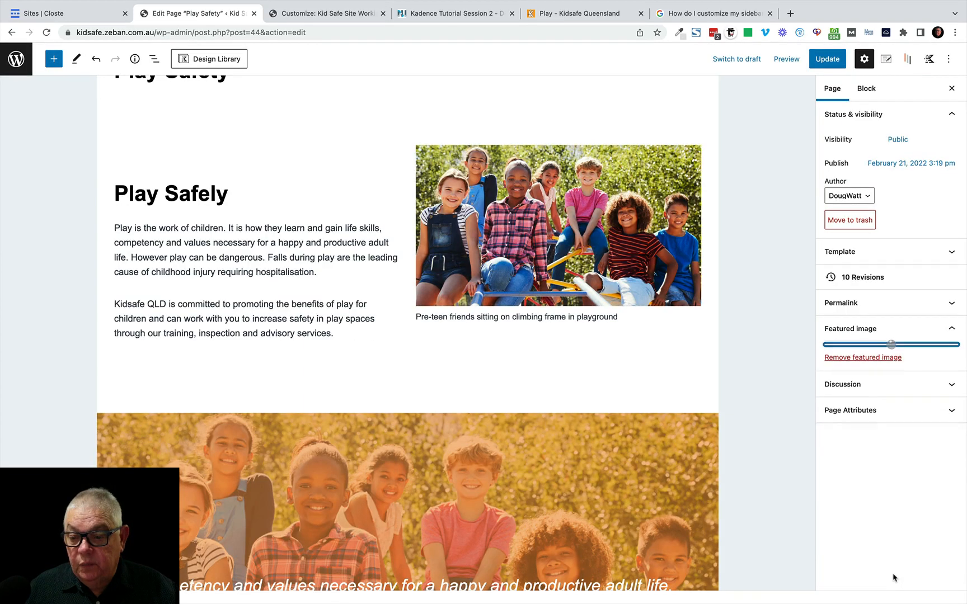
left_click(828, 63)
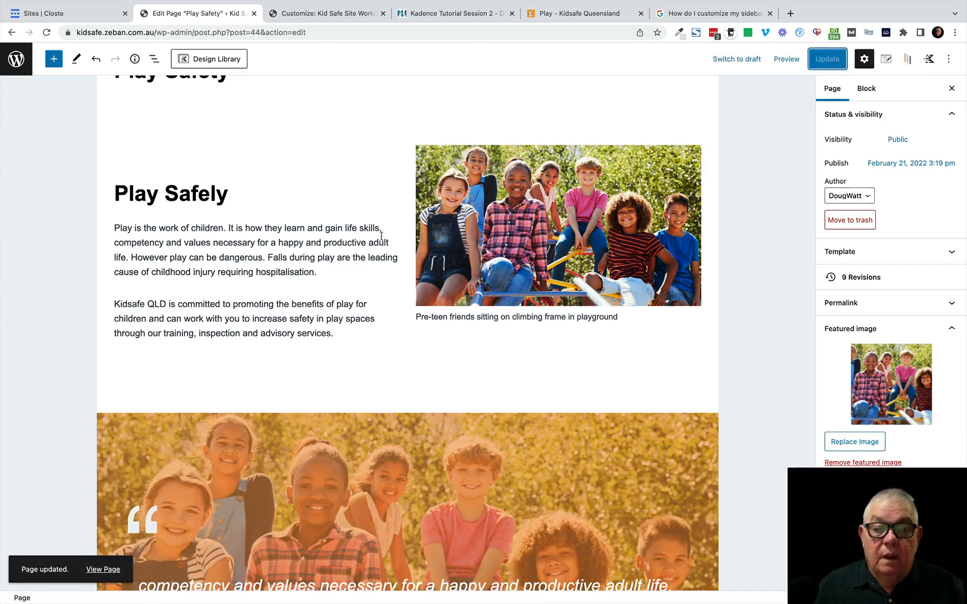
Step: View the updated page on the live site and open the post "How to protect your baby from sun exposure"
left_click(106, 571)
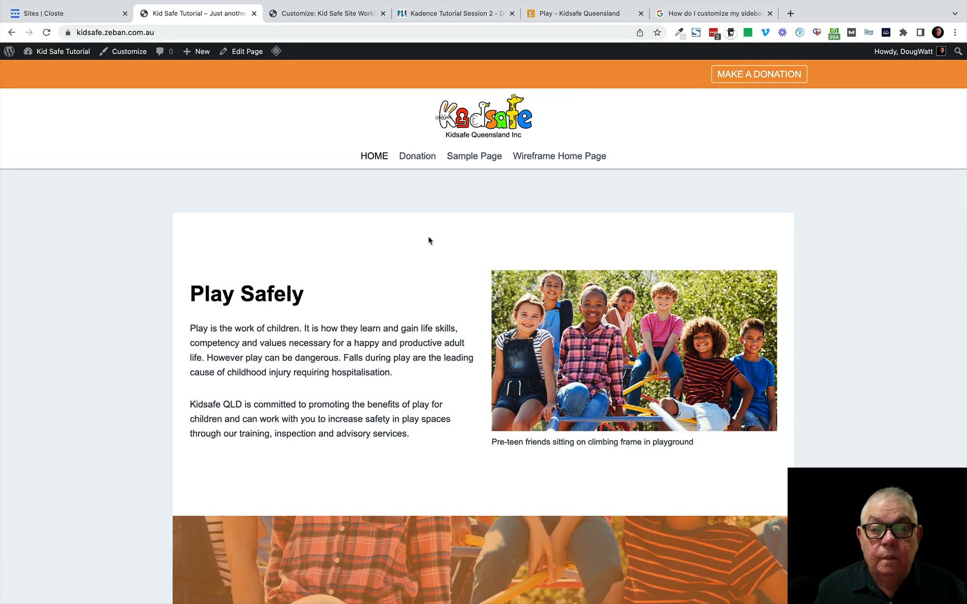
scroll(436, 308, "down", 10)
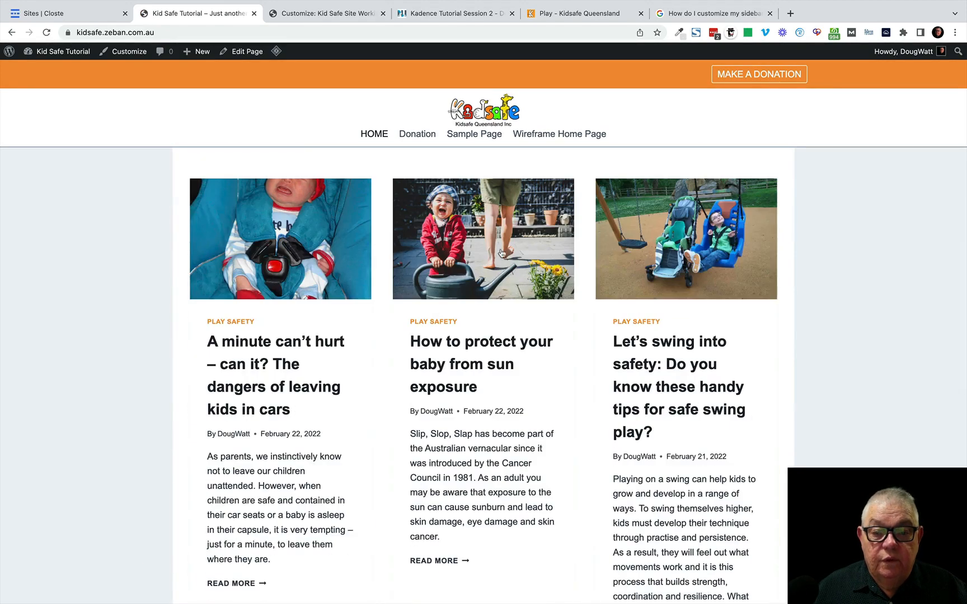
left_click(502, 253)
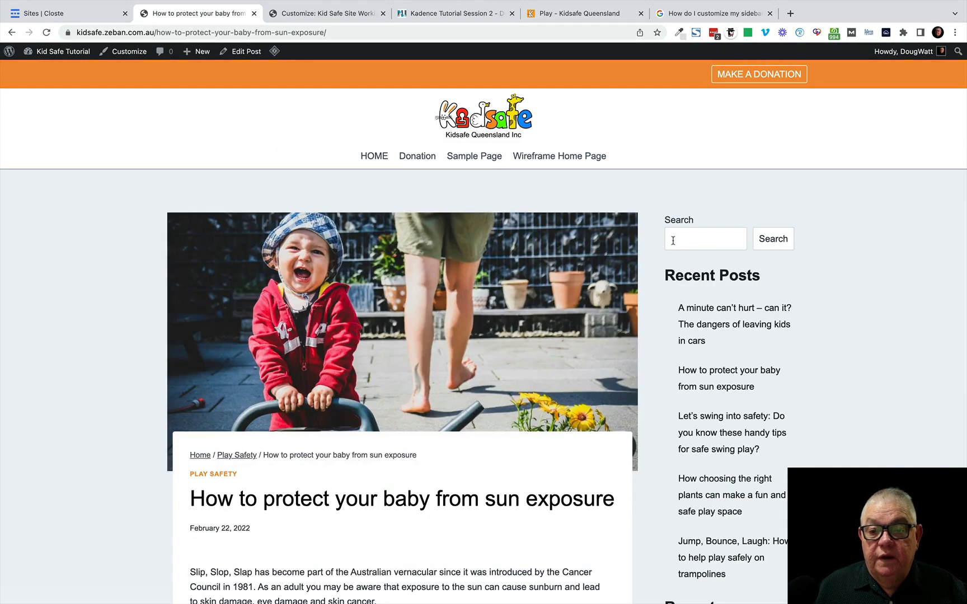
Step: Search for "dangerous" from the post's sidebar and check the Play Safety result card for the featured image
left_click(673, 241)
type("dangerous")
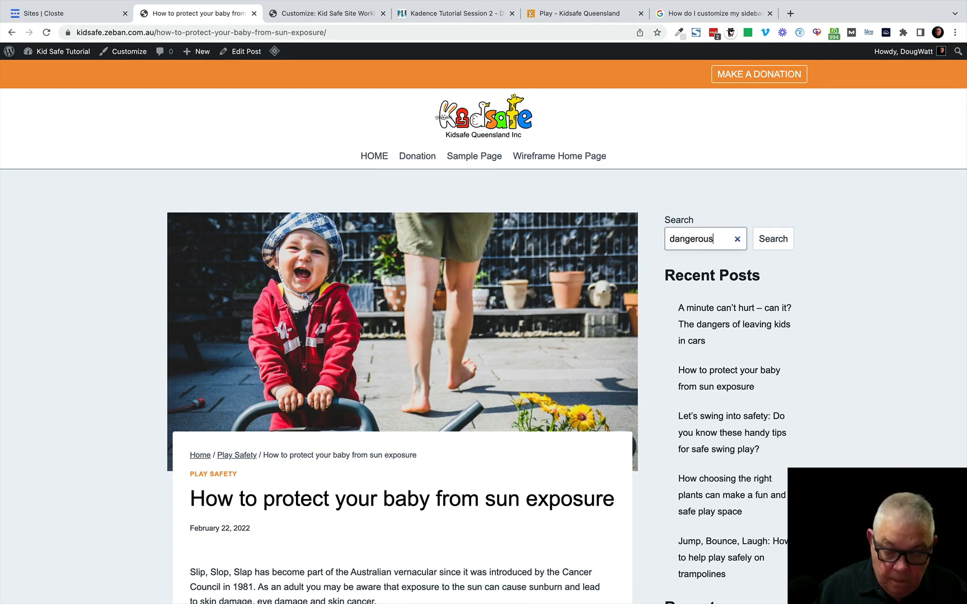
left_click(774, 244)
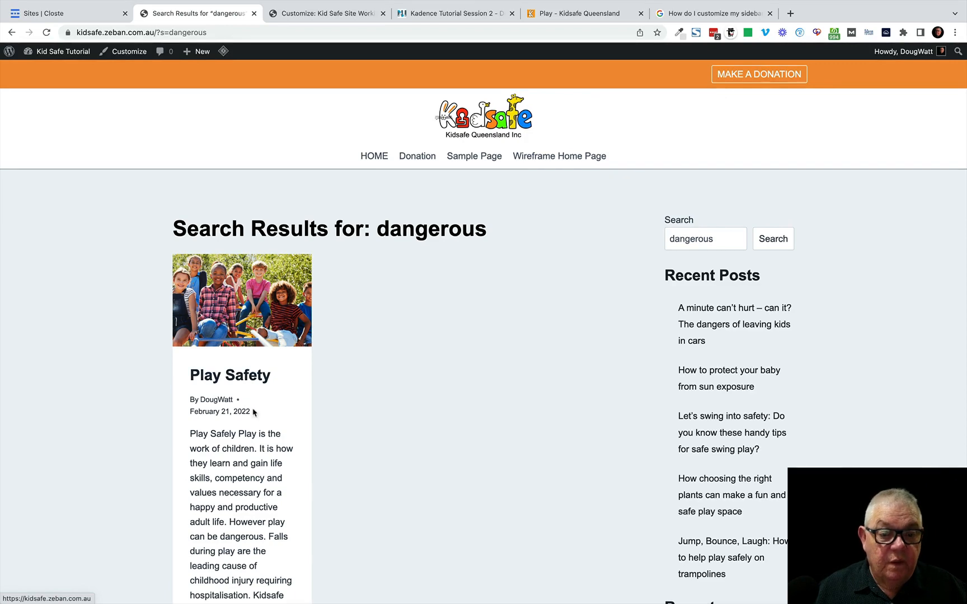
scroll(253, 432, "down", 3)
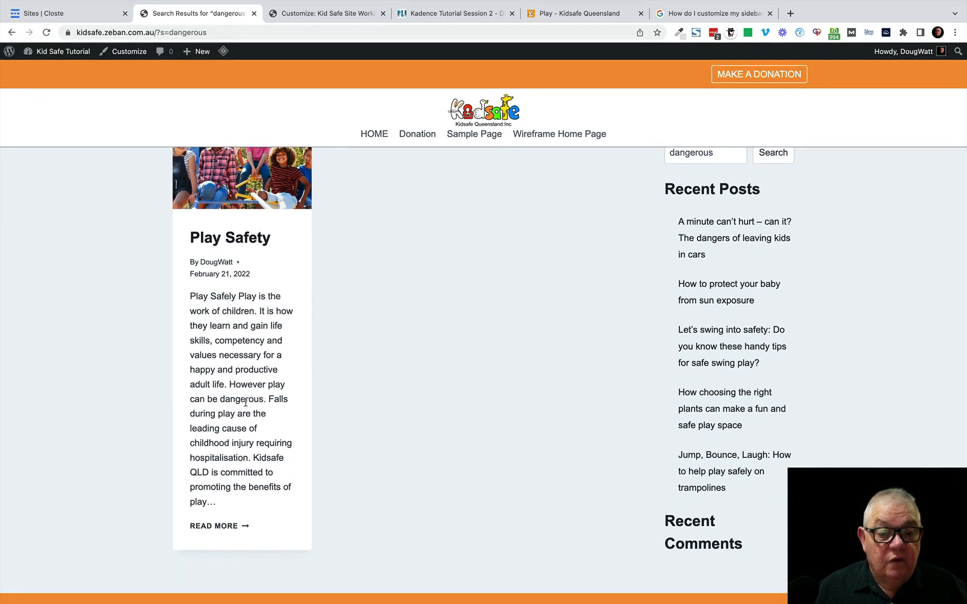
scroll(230, 397, "up", 3)
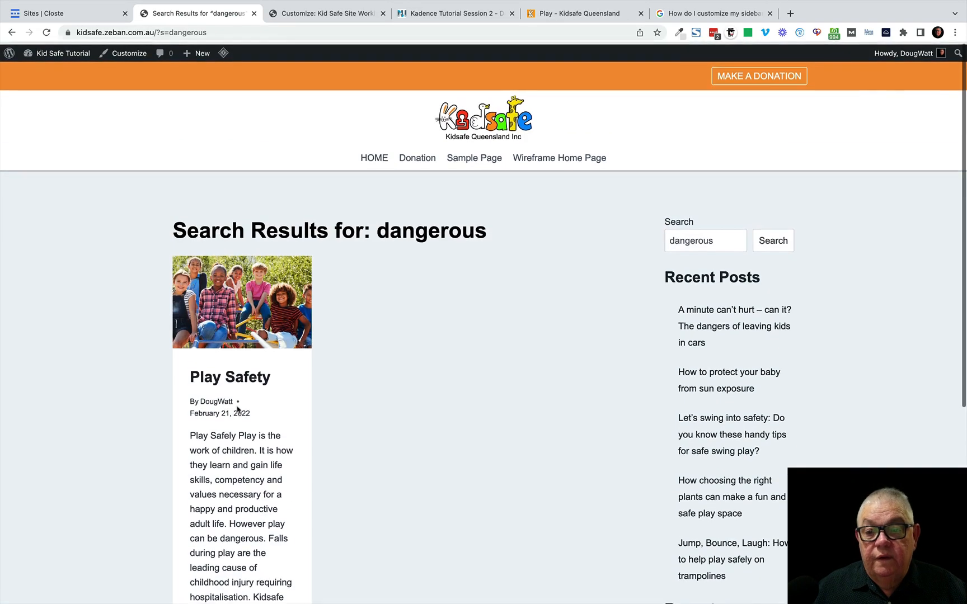
Step: Replace the sidebar search term with "trampoline" and run the search
left_click_drag(715, 240, 665, 241)
type("tra")
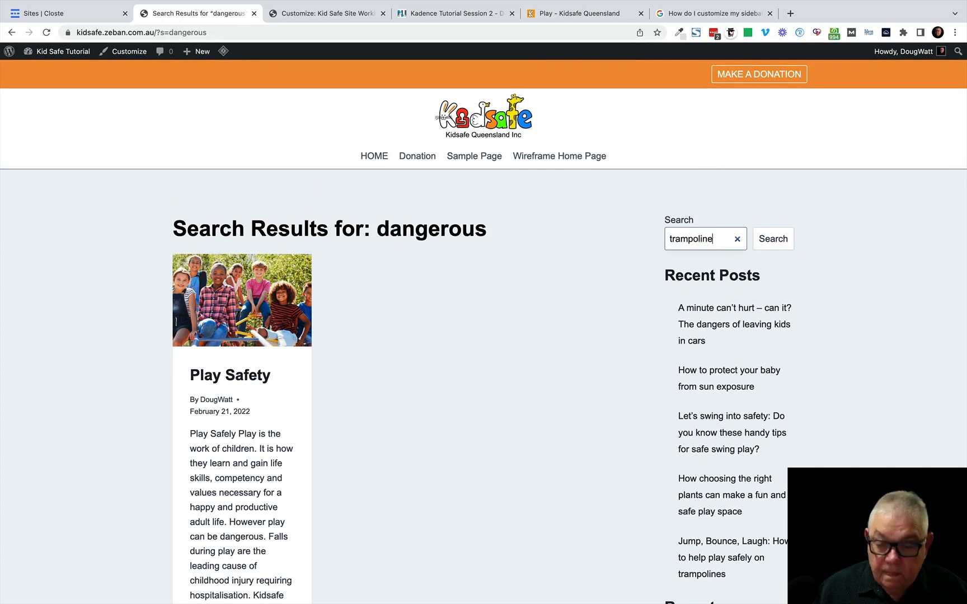
type("mpoline")
left_click(774, 240)
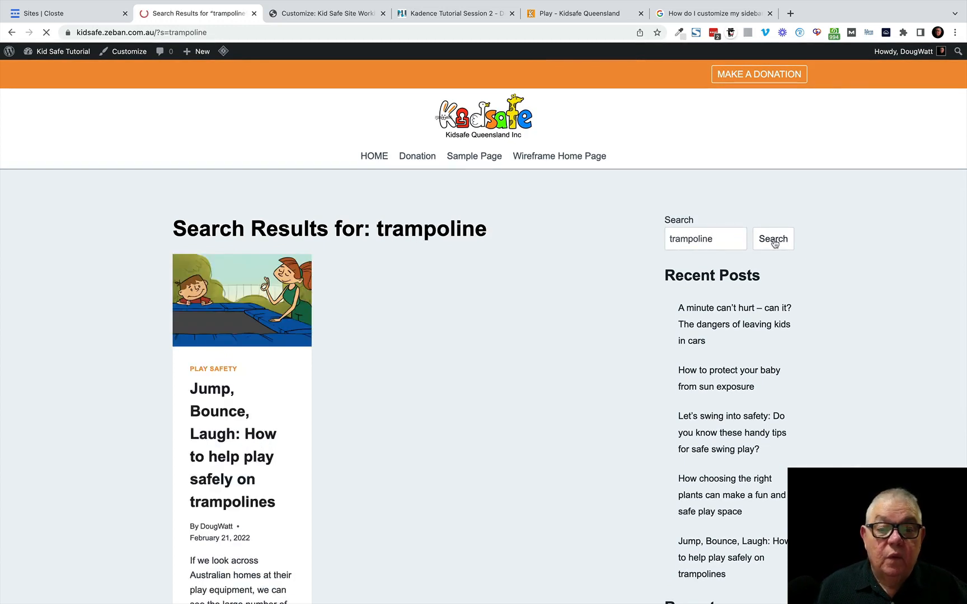
Step: Look over the trampoline result card and open the post "Jump, Bounce, Laugh: How to help play safely on trampolines"
scroll(264, 485, "down", 1)
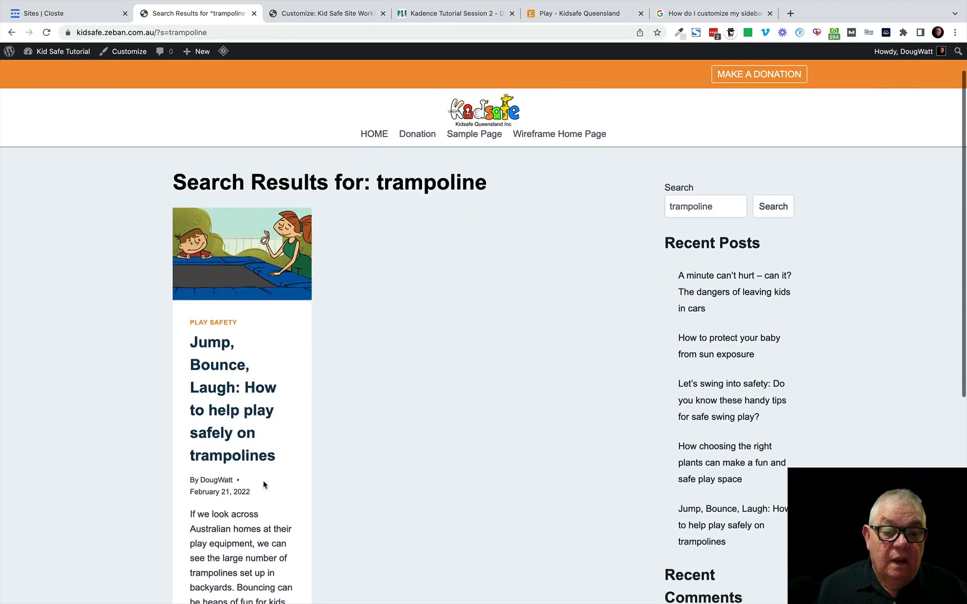
scroll(263, 485, "down", 2)
scroll(264, 485, "down", 3)
scroll(264, 485, "up", 3)
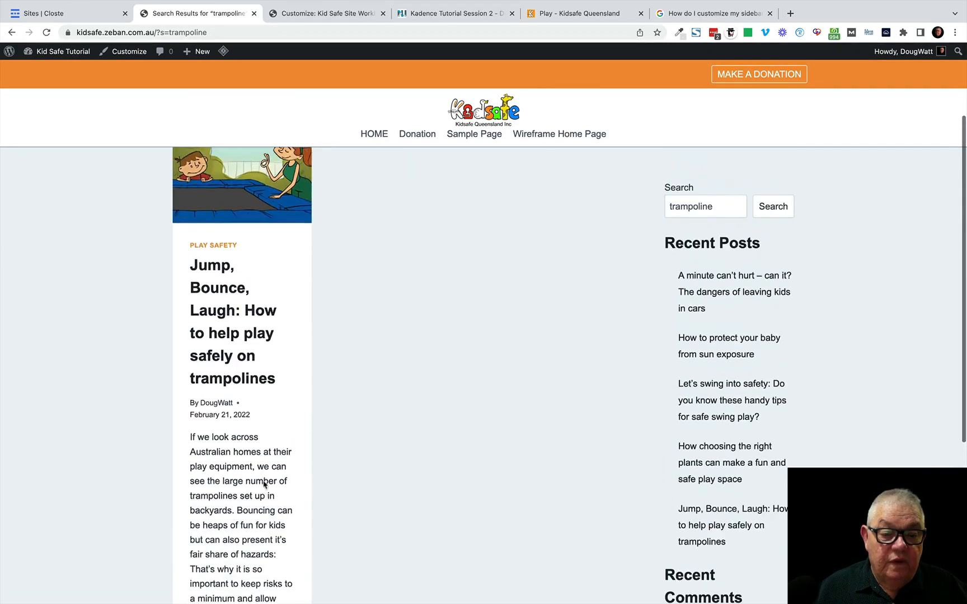
scroll(264, 485, "up", 2)
left_click(217, 368)
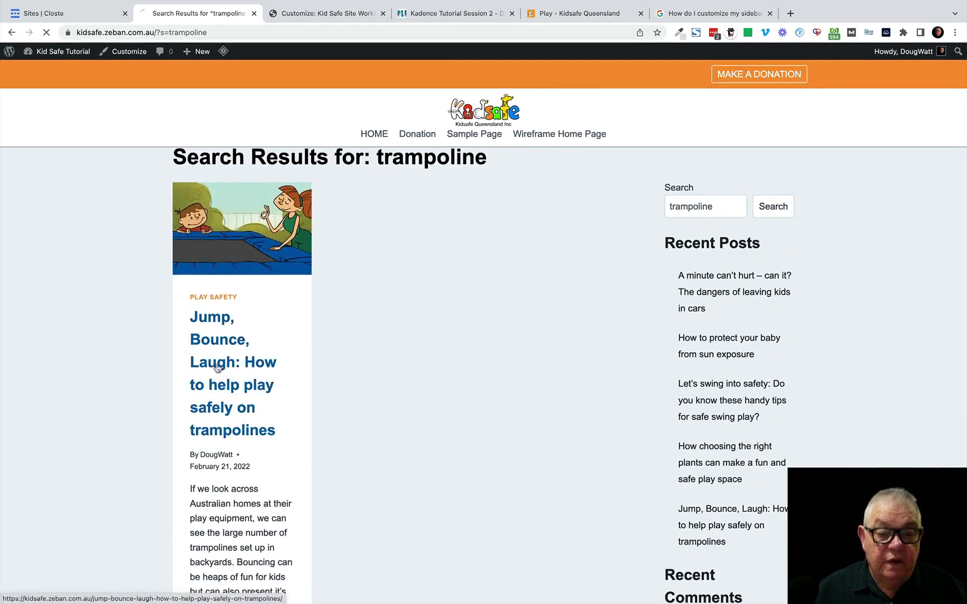